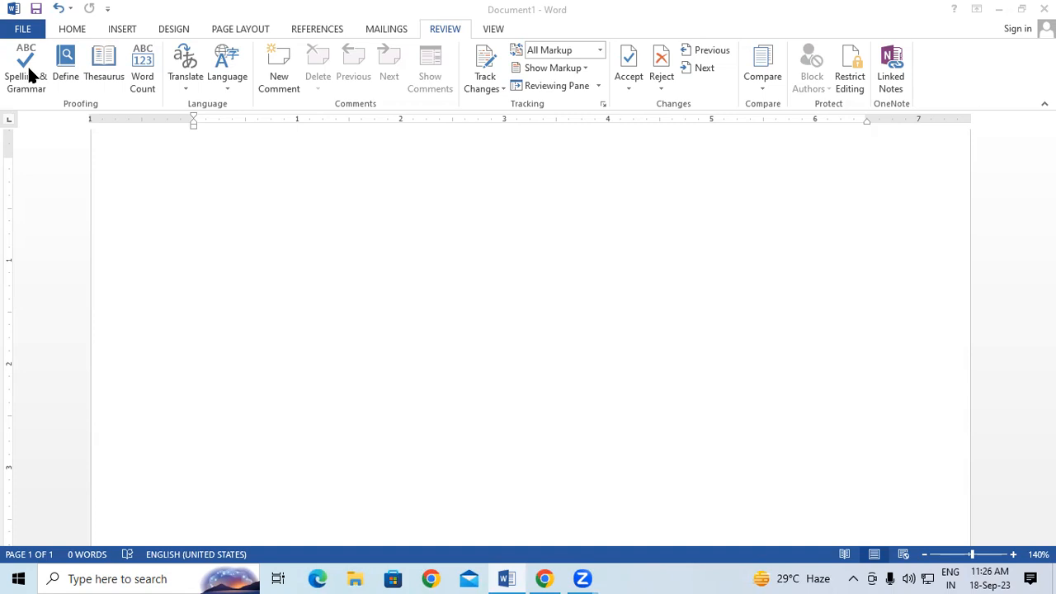
Step: Click in the blank Document1 page to focus it for typing
left_click(262, 270)
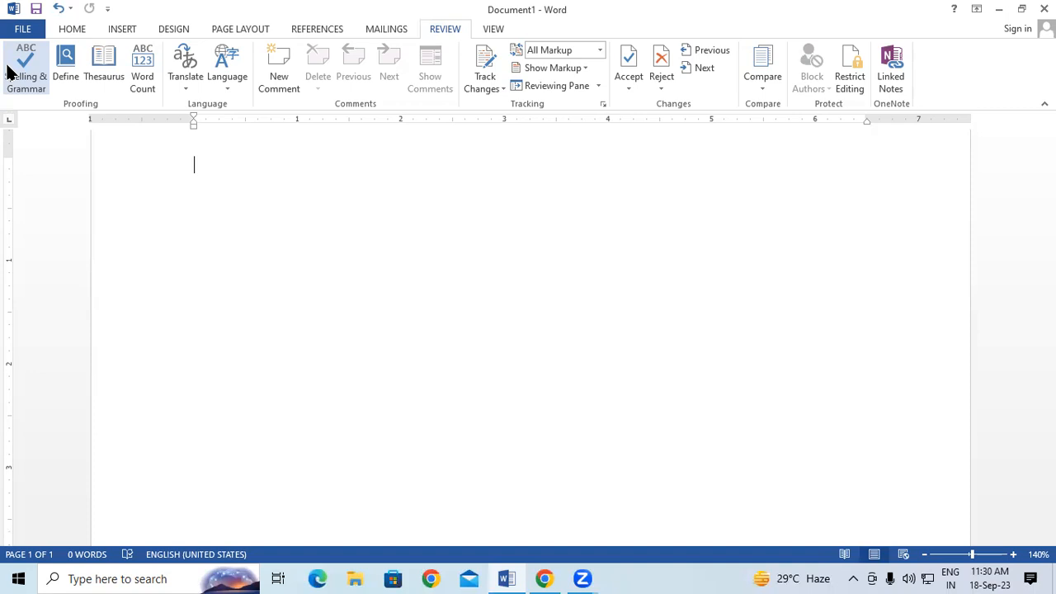
Step: Generate sample paragraphs with =rand(), make all text lowercase, and zoom to 160%
type("=")
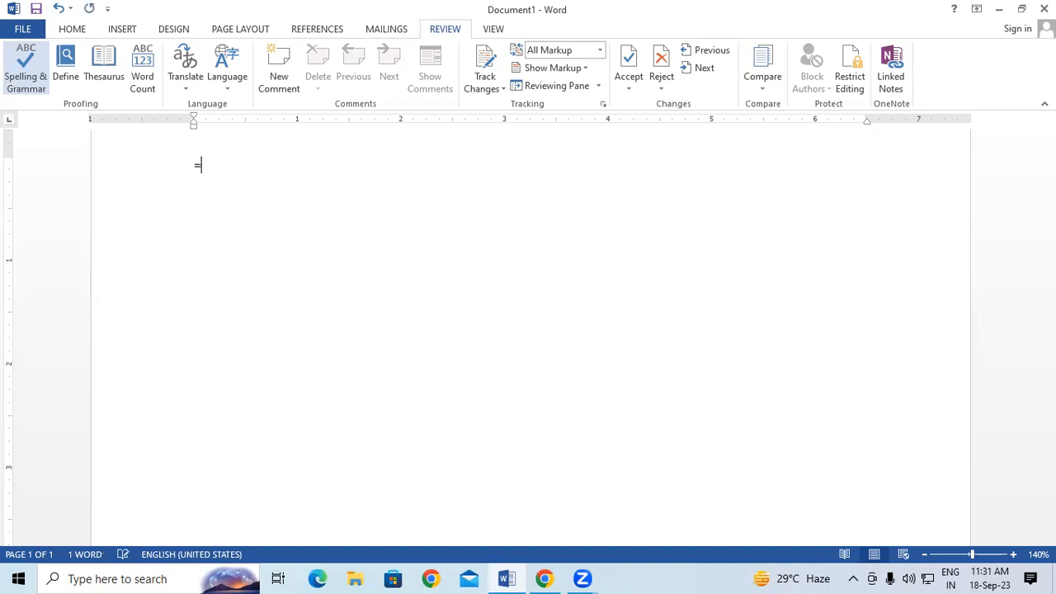
type("rand()")
key("Return")
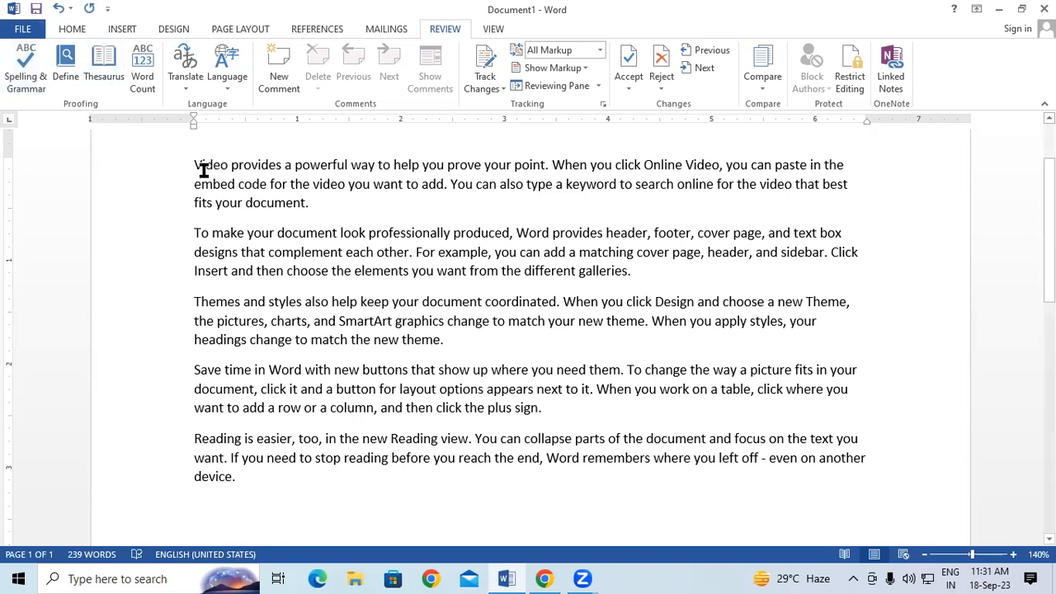
key("ctrl+a")
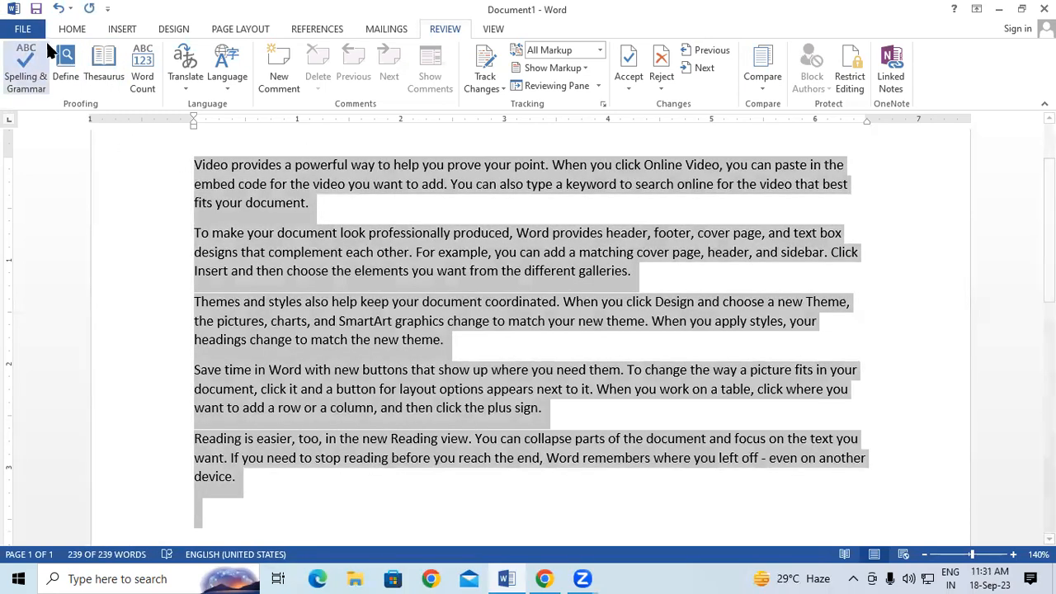
left_click(64, 31)
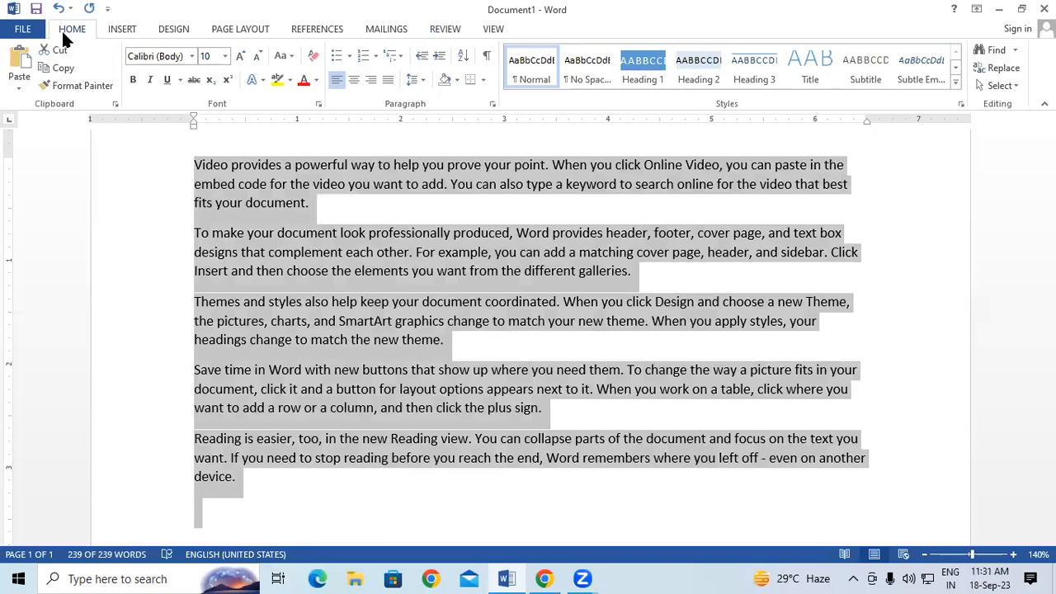
left_click(281, 58)
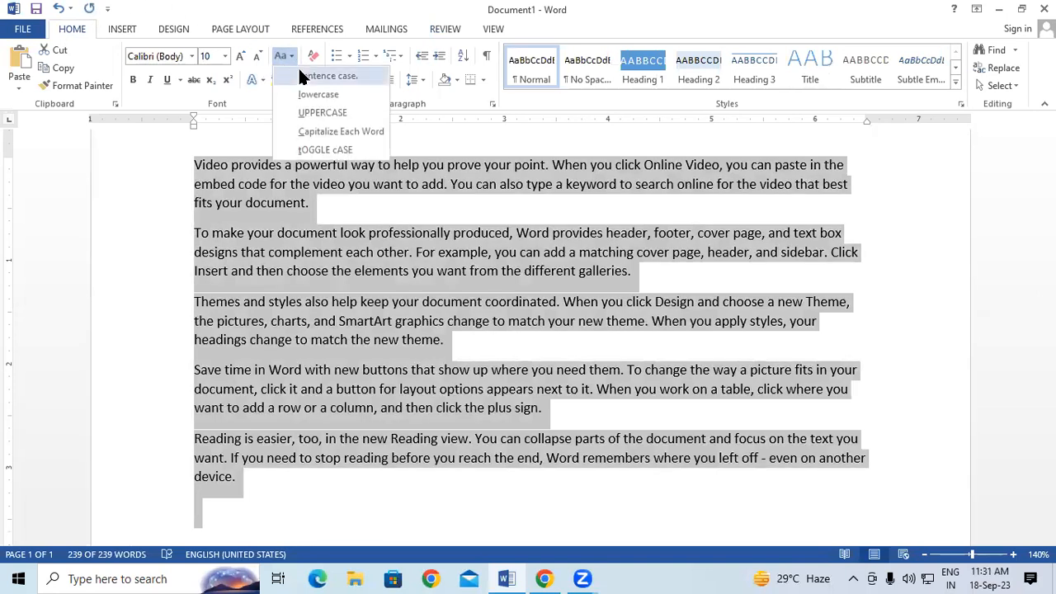
left_click(308, 98)
left_click(547, 302)
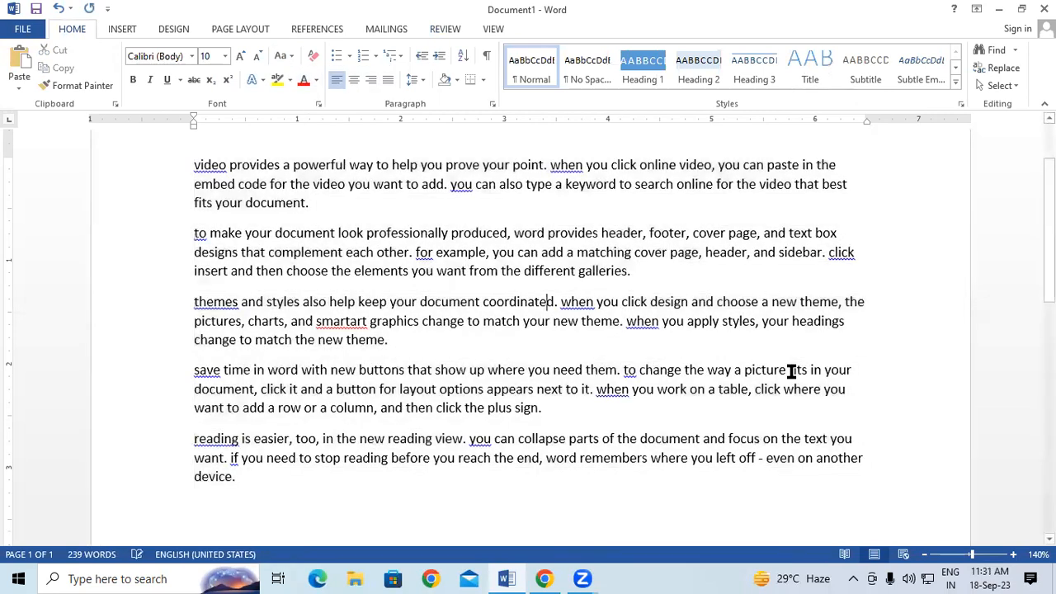
left_click(1011, 555)
left_click(1012, 555)
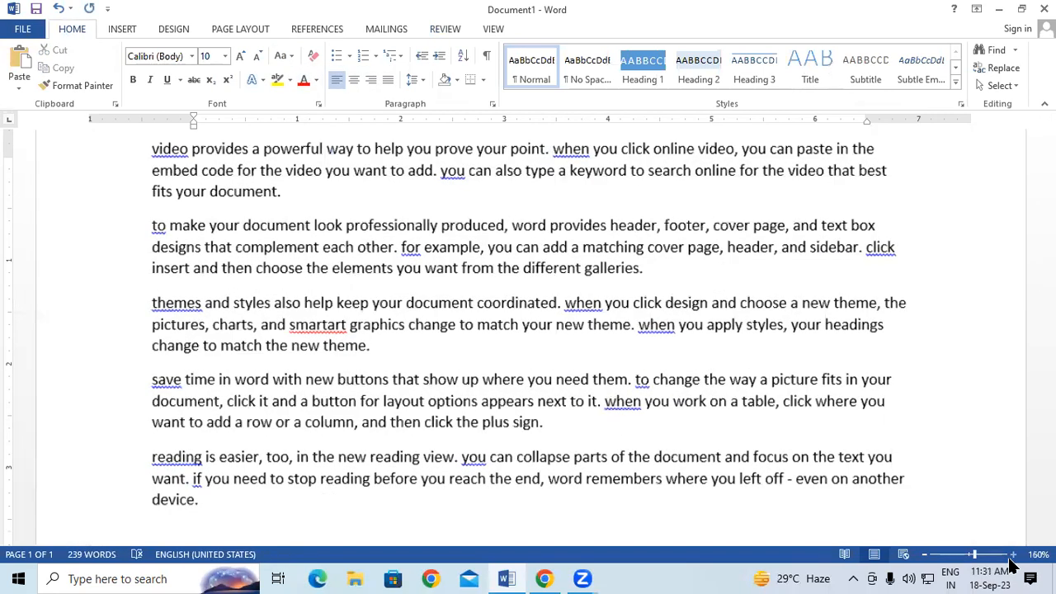
Step: Apply Sentence case to all the sample text
scroll(433, 359, "up", 2, "ctrl")
scroll(433, 361, "down", 2)
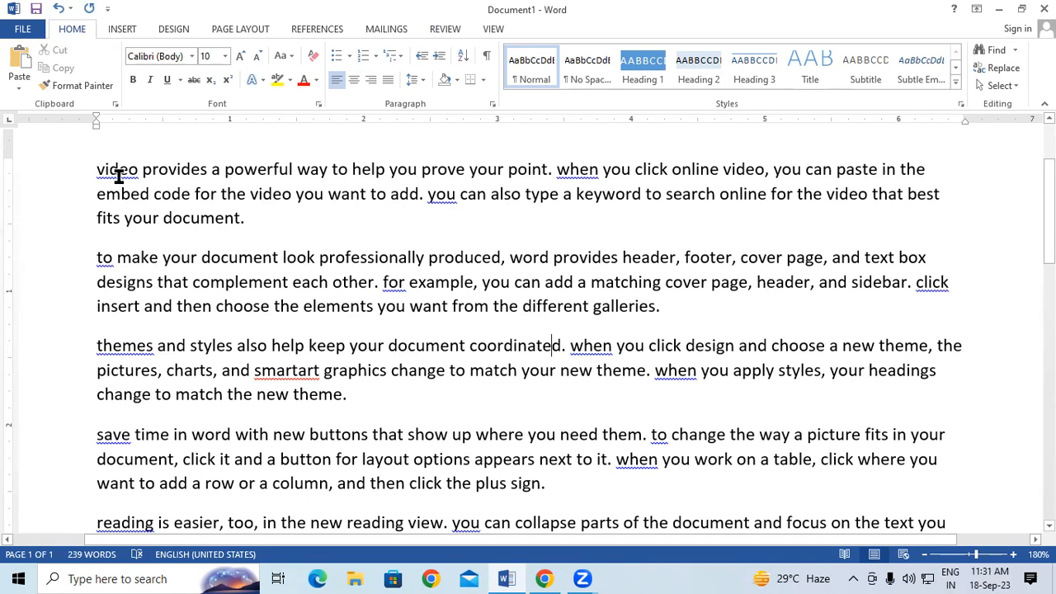
key("ctrl+a")
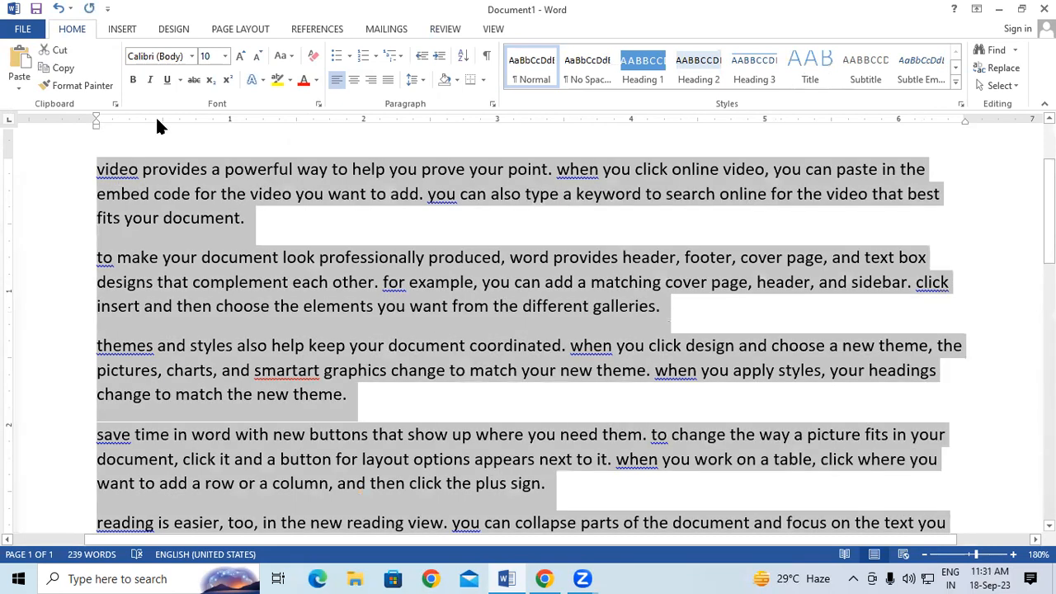
left_click(291, 57)
left_click(304, 75)
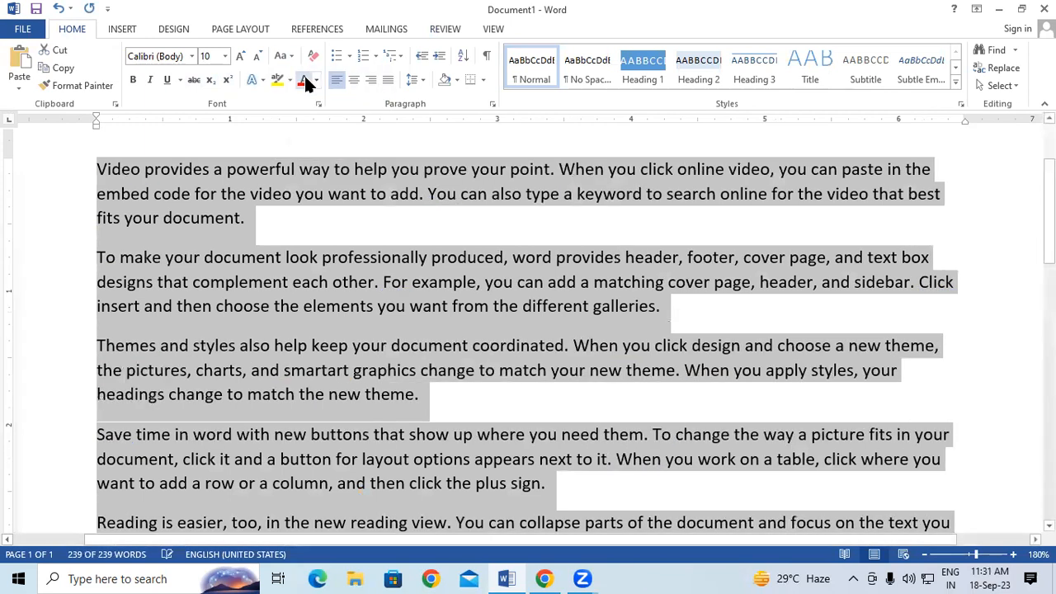
Step: Correct 'smartart' to 'smart art', then delete all the text
left_click(518, 285)
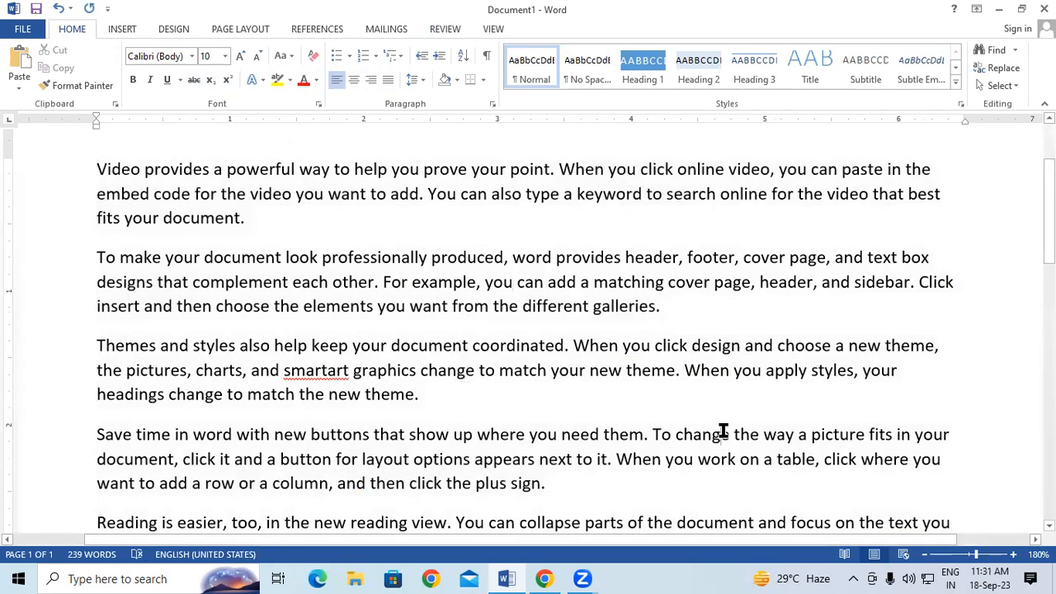
left_click(330, 372)
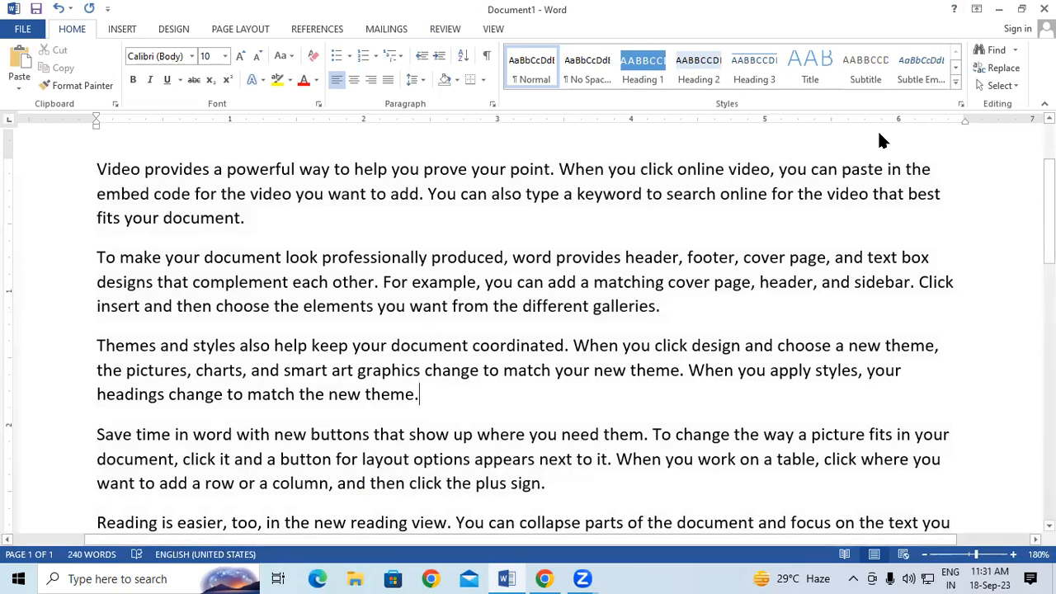
key("ctrl+a")
key("Delete")
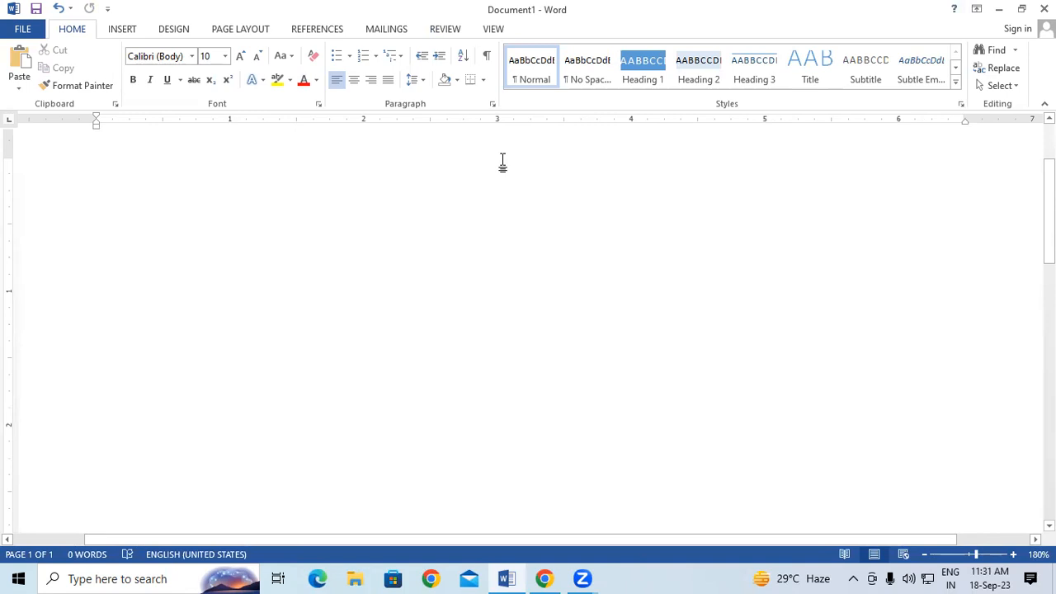
Step: Type Colour, Color and the proper name on three separate lines
type("C")
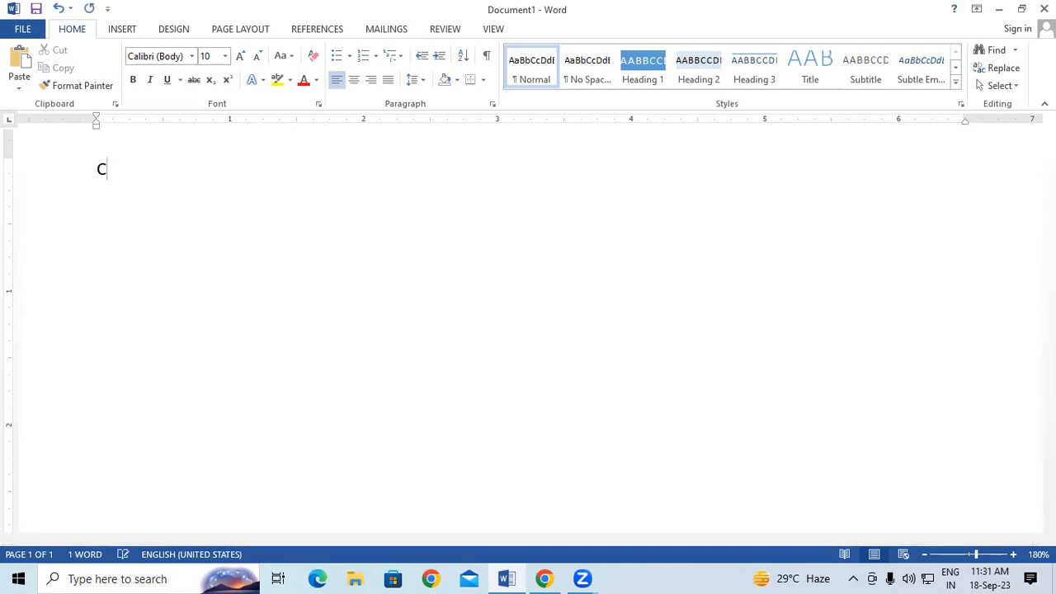
type("olour")
key("Return")
type("Color")
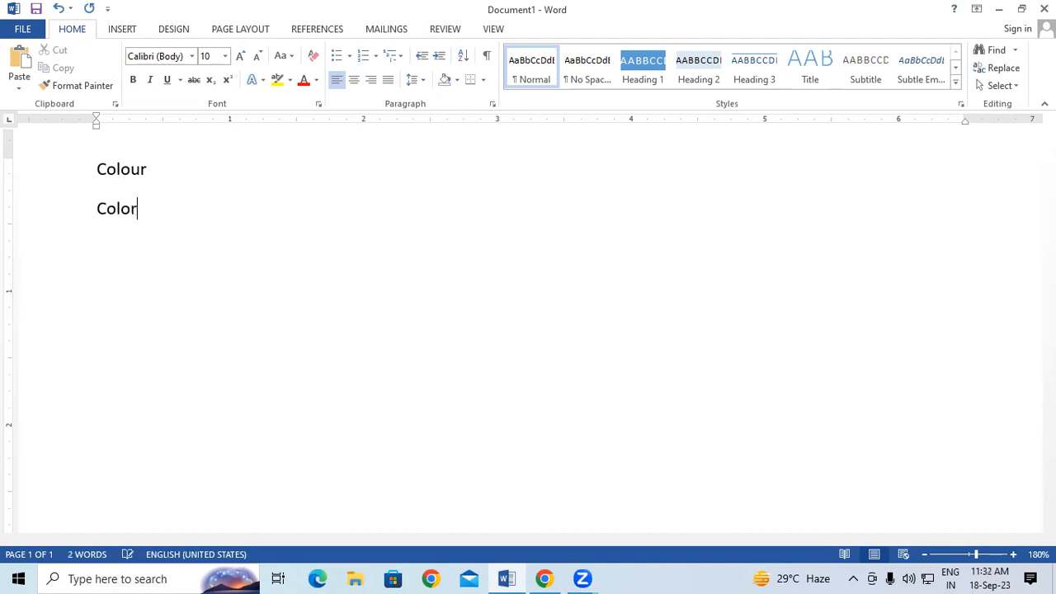
key("Return")
type("Tribhuvan")
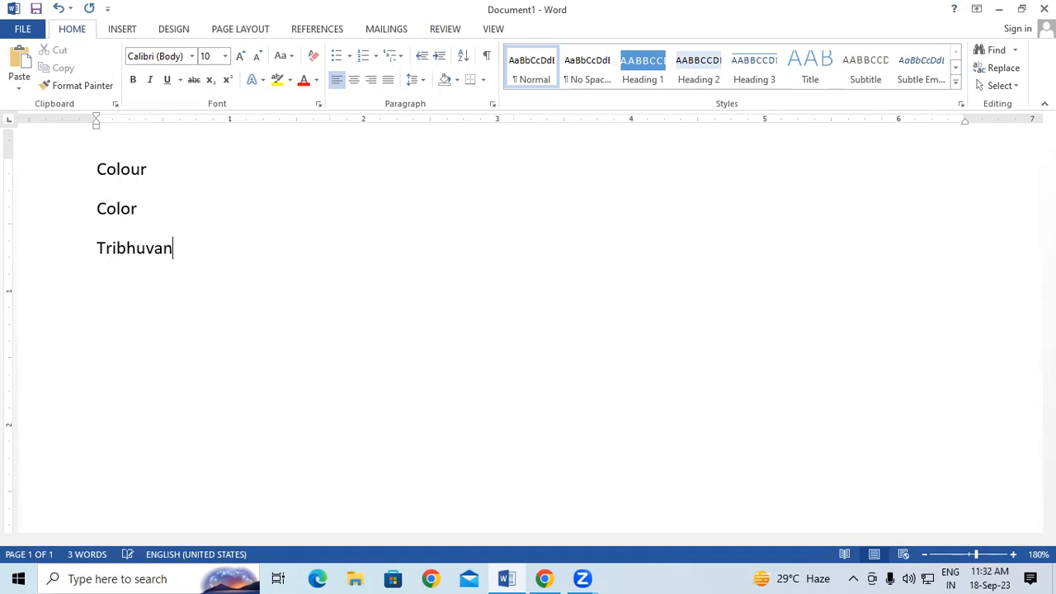
key("Return")
Step: Ignore All for the flagged proper name, retype it on a new line, then start a new document
right_click(140, 252)
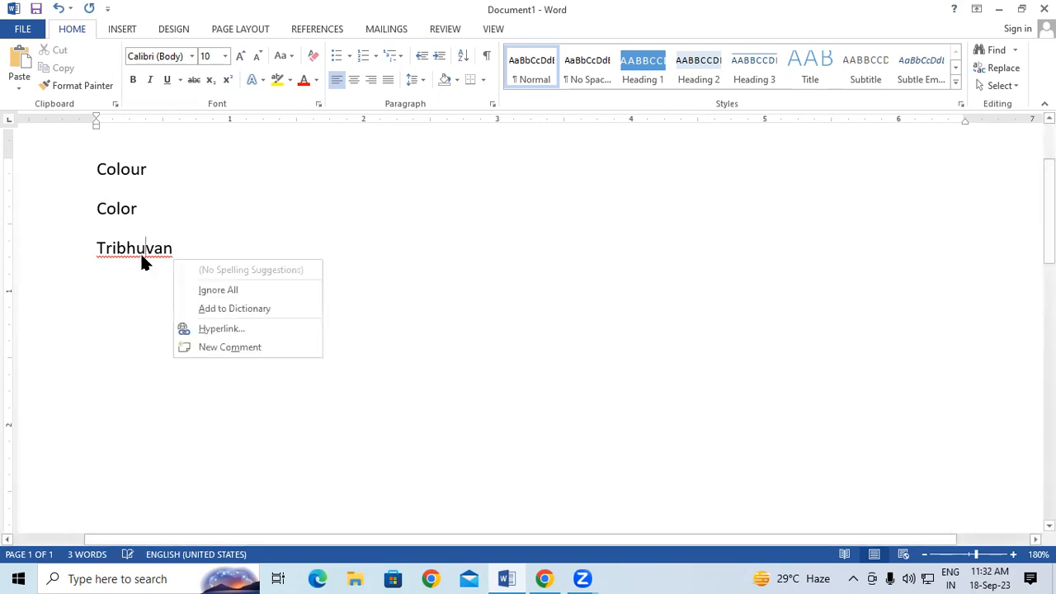
left_click(234, 289)
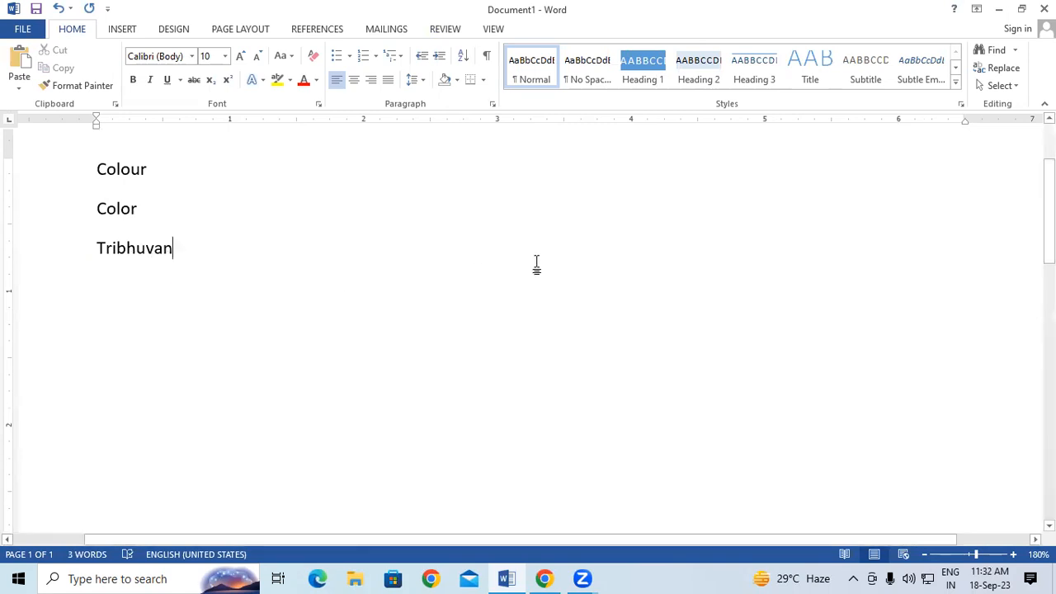
key("Return")
type("Tri")
type("bhuvan")
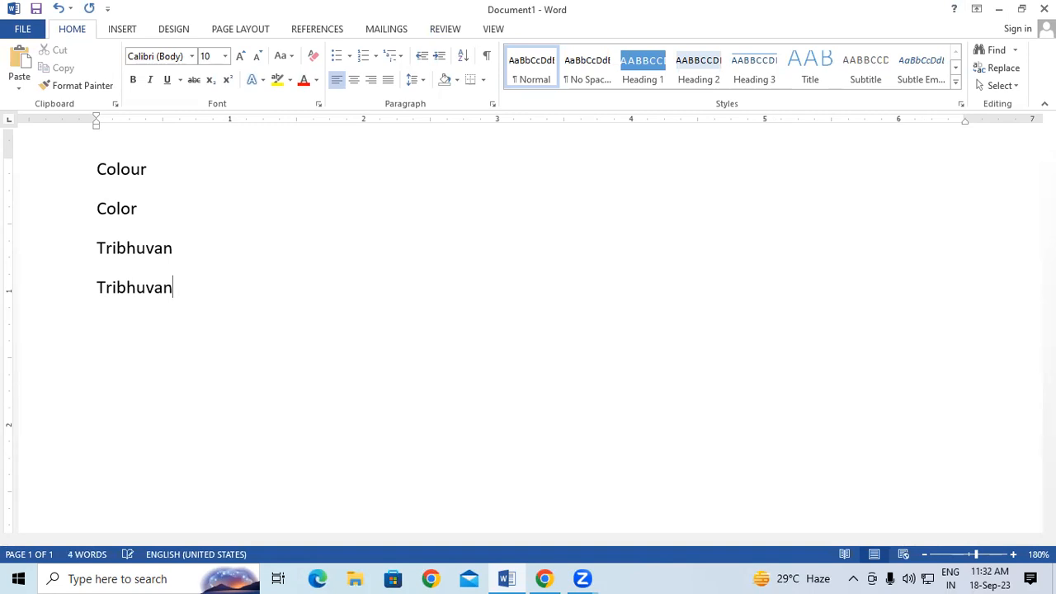
key("Return")
key("ctrl+n")
Step: Type the proper name in Document2, then close both documents without saving
type("Tribhuvan")
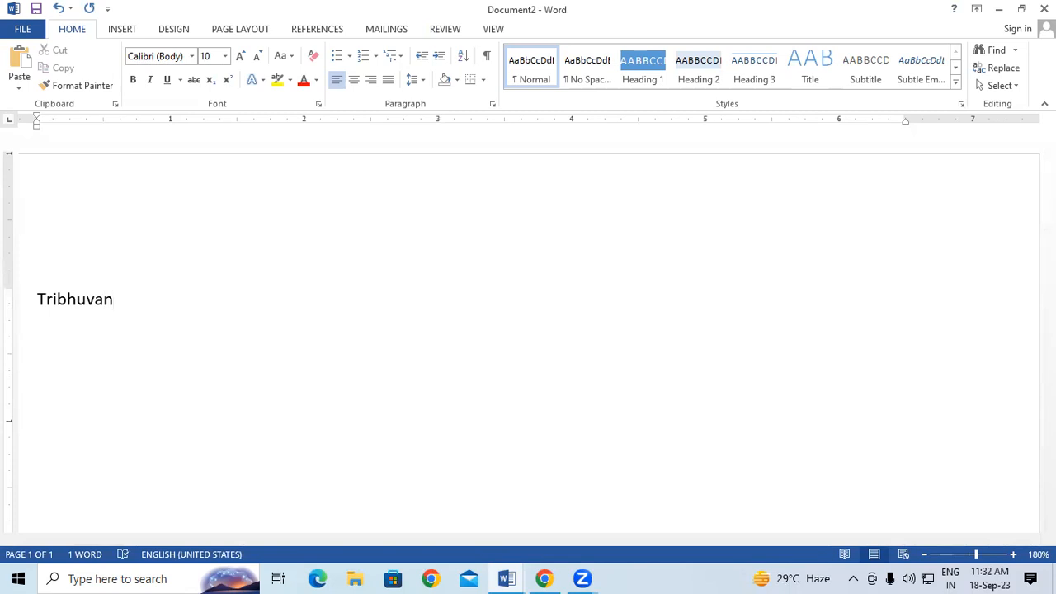
key("Return")
left_click(1044, 9)
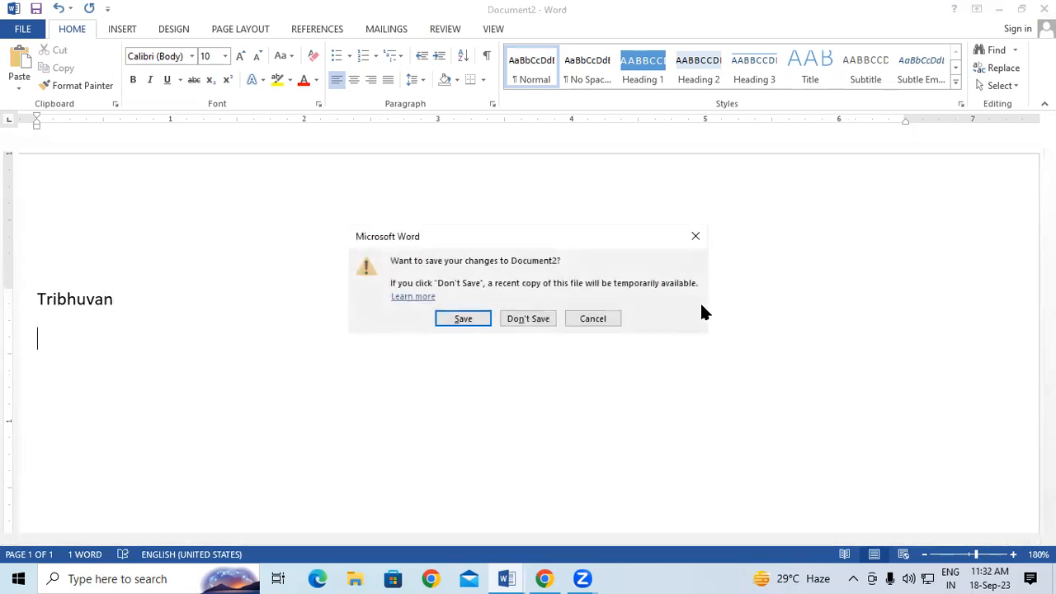
left_click(539, 318)
left_click(1044, 8)
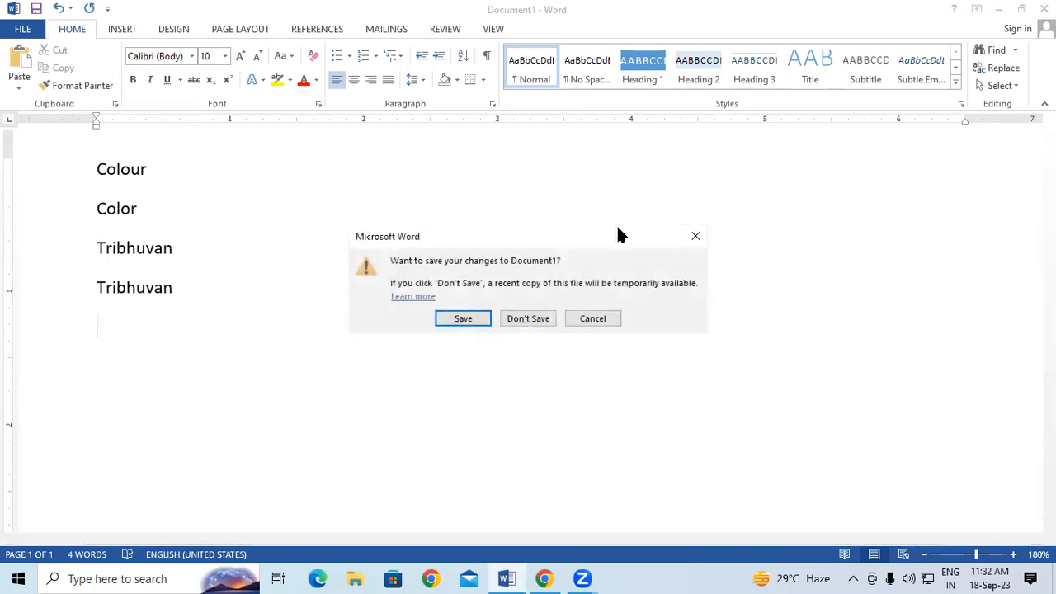
left_click(547, 315)
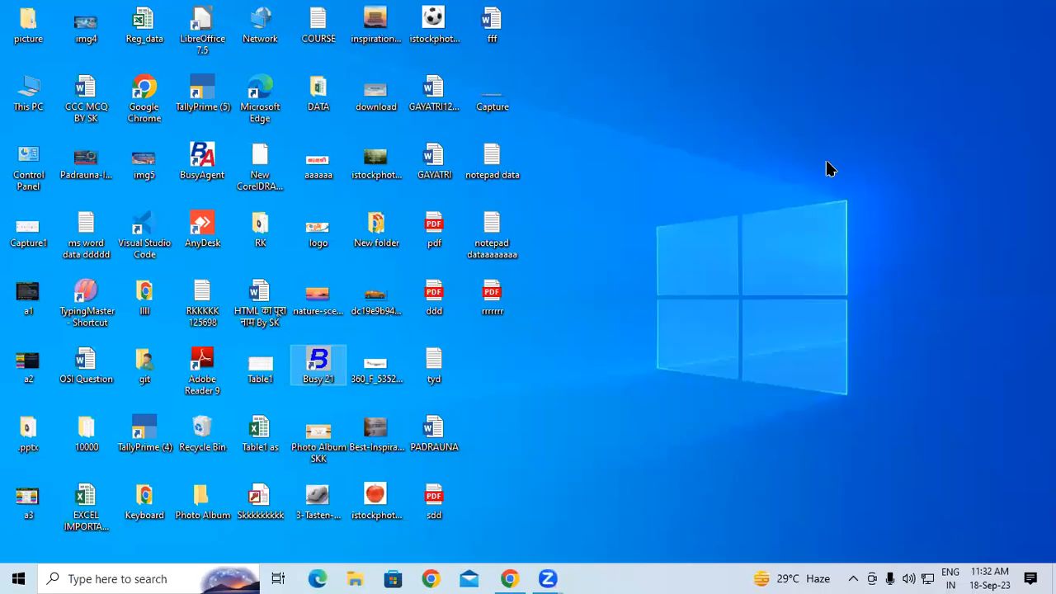
Step: Relaunch Word via Win+R winword and open a Blank document
key("super+r")
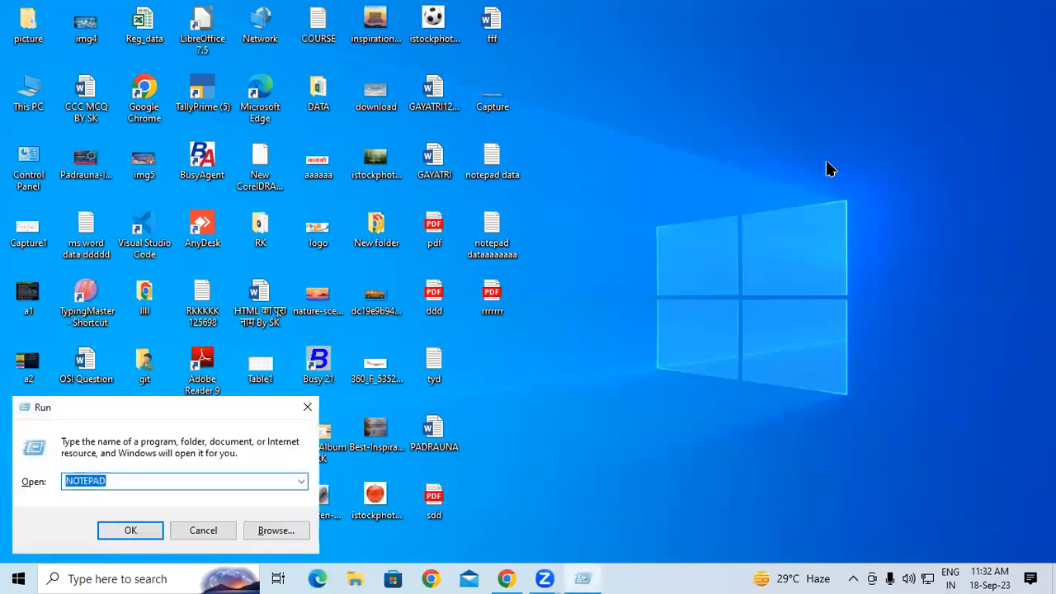
type("w")
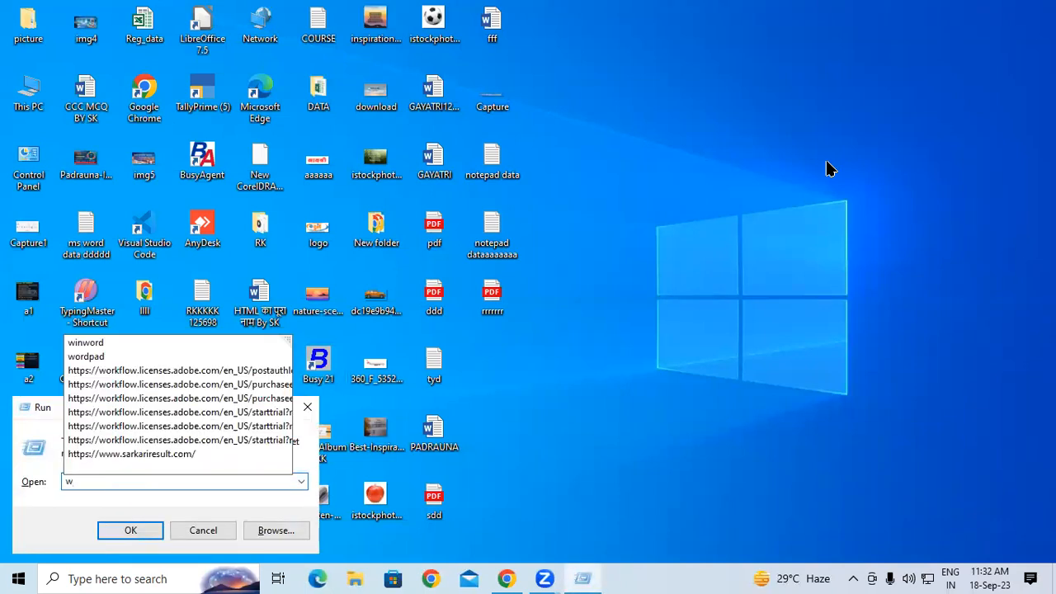
key("Down")
key("Return")
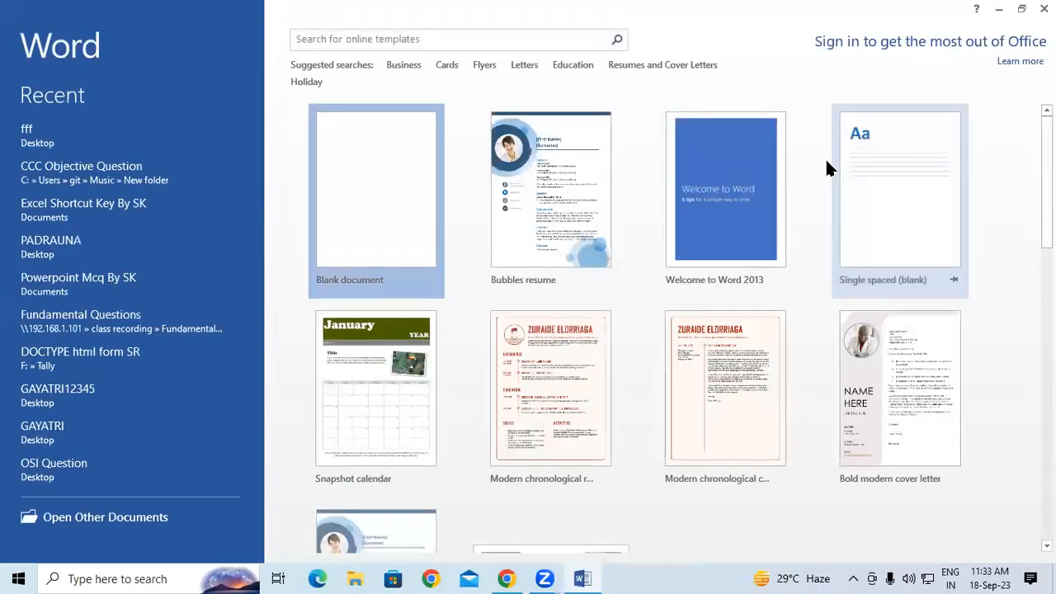
key("Return")
Step: Type the proper name on the first line of the new document and press Enter
type("T")
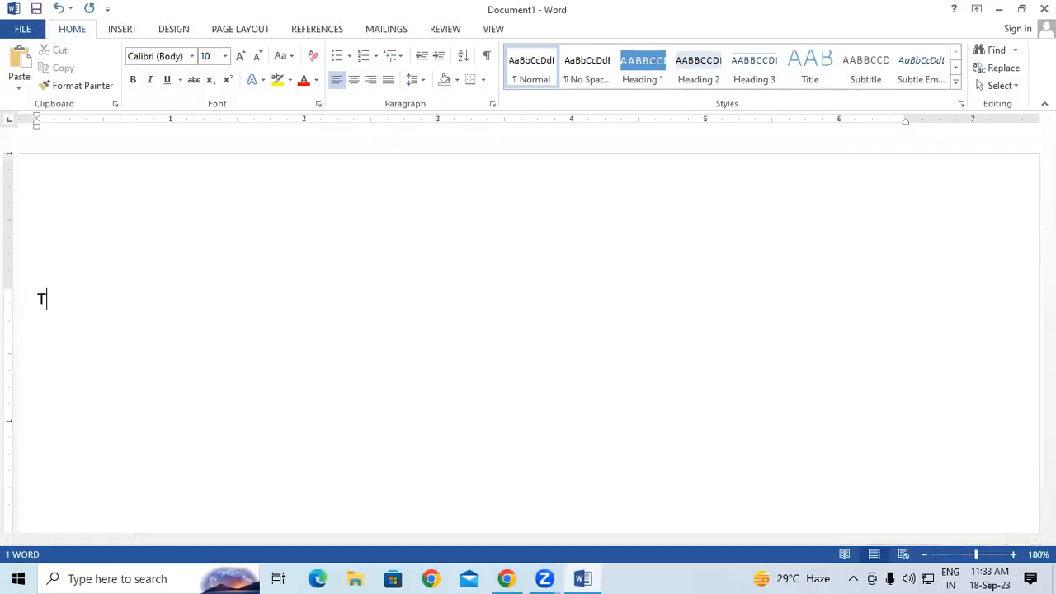
type("ribhuvan")
key("Return")
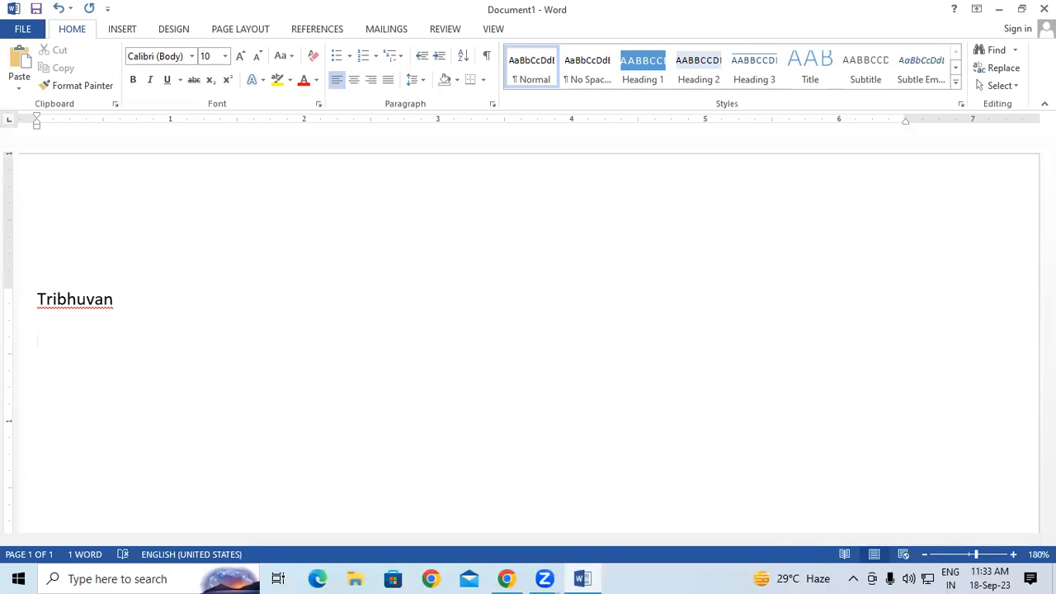
Step: Add the proper name to the dictionary and retype it in a new document to check
right_click(81, 309)
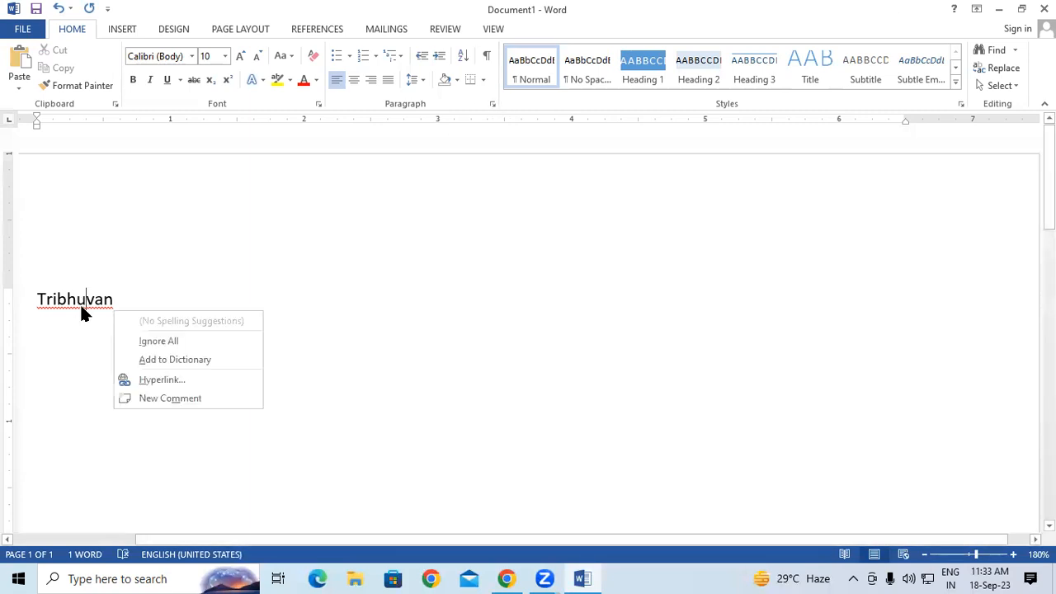
left_click(152, 359)
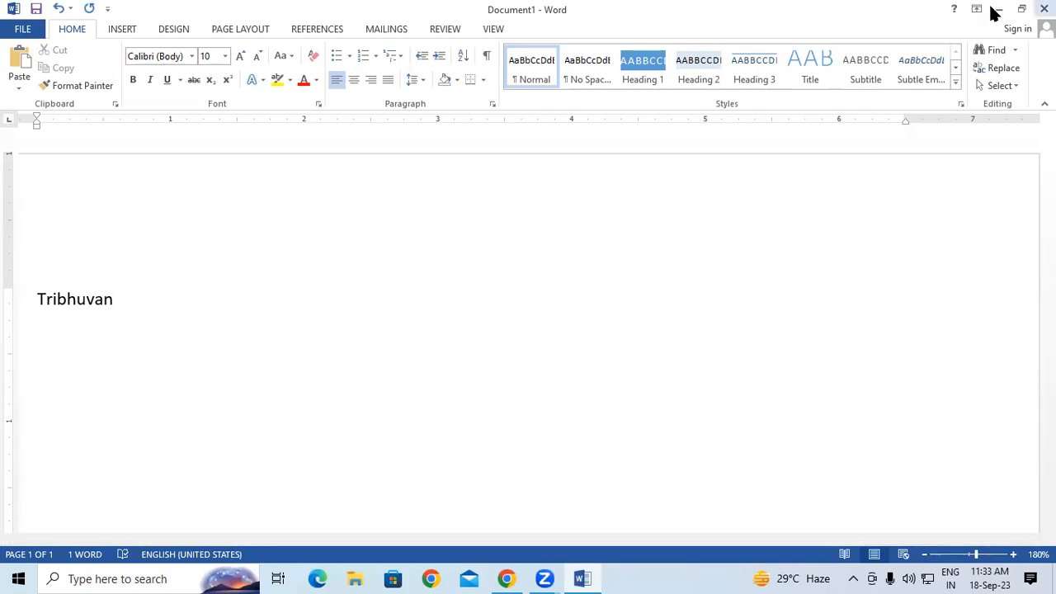
key("ctrl+n")
type("Tr")
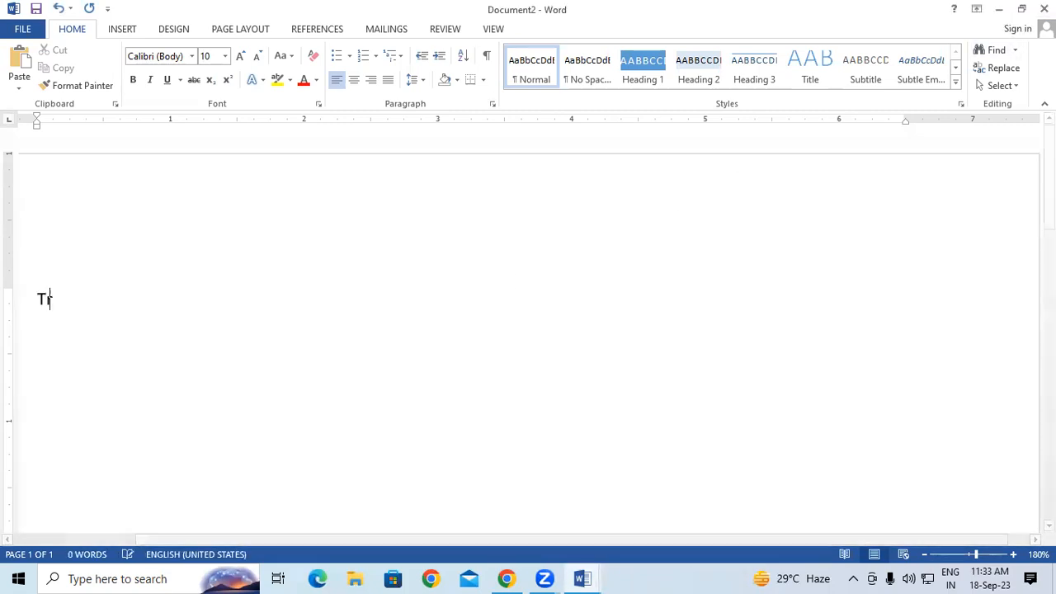
type("ibhuvan")
key("Return")
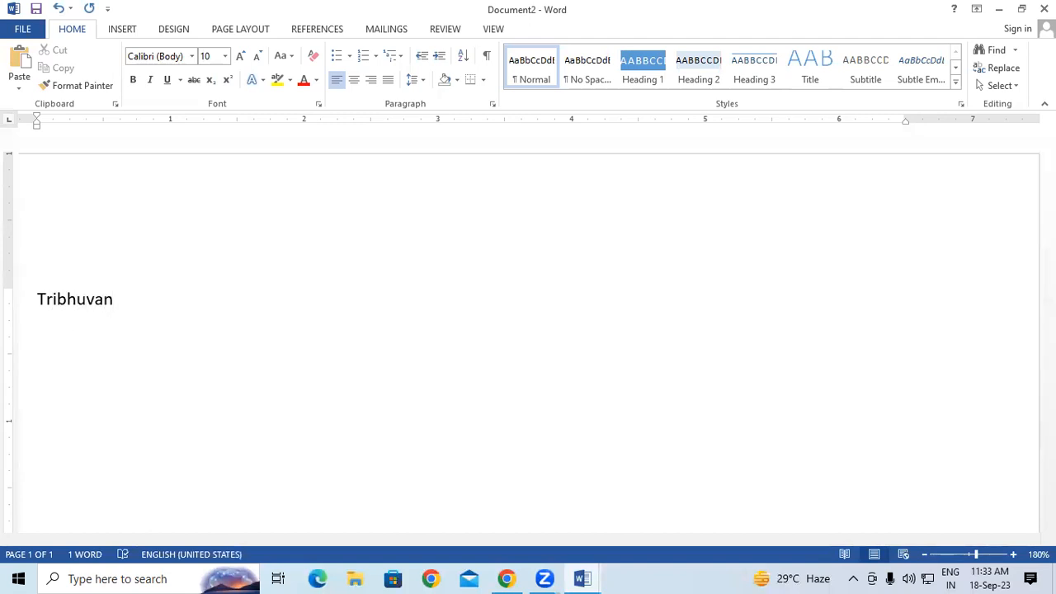
Step: Close both documents with Ctrl+W, choosing Don't Save each time
key("ctrl+w")
left_click(537, 321)
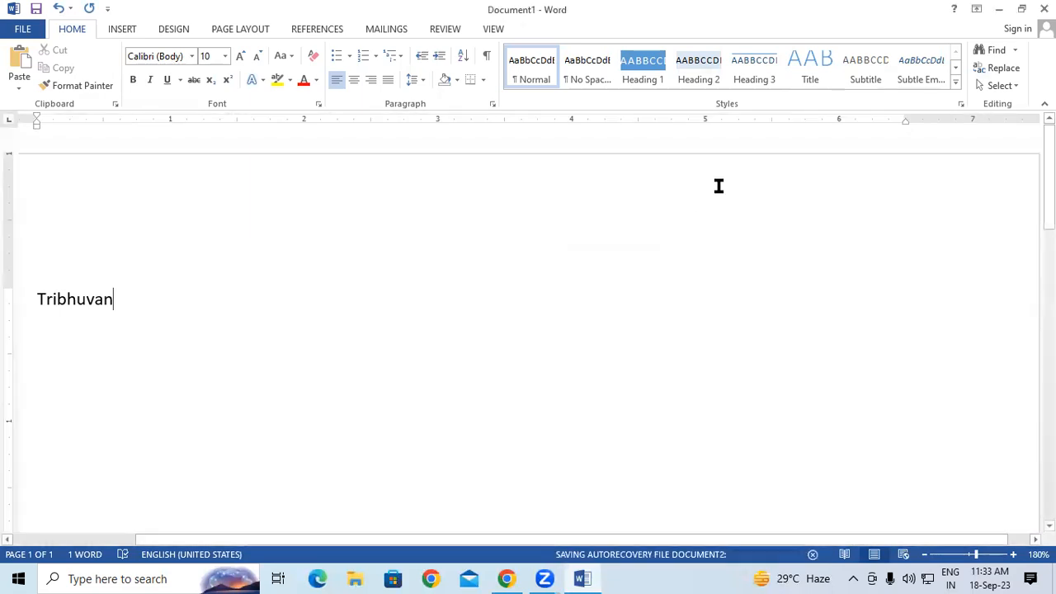
key("ctrl+w")
left_click(528, 321)
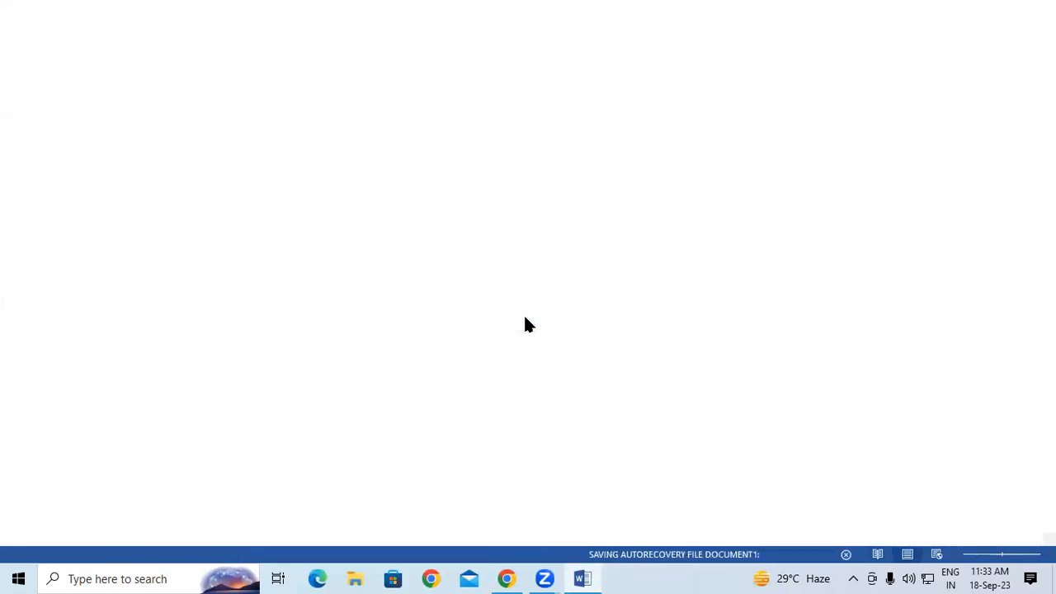
Step: Relaunch Word from the Run box and open a Blank document
key("super+r")
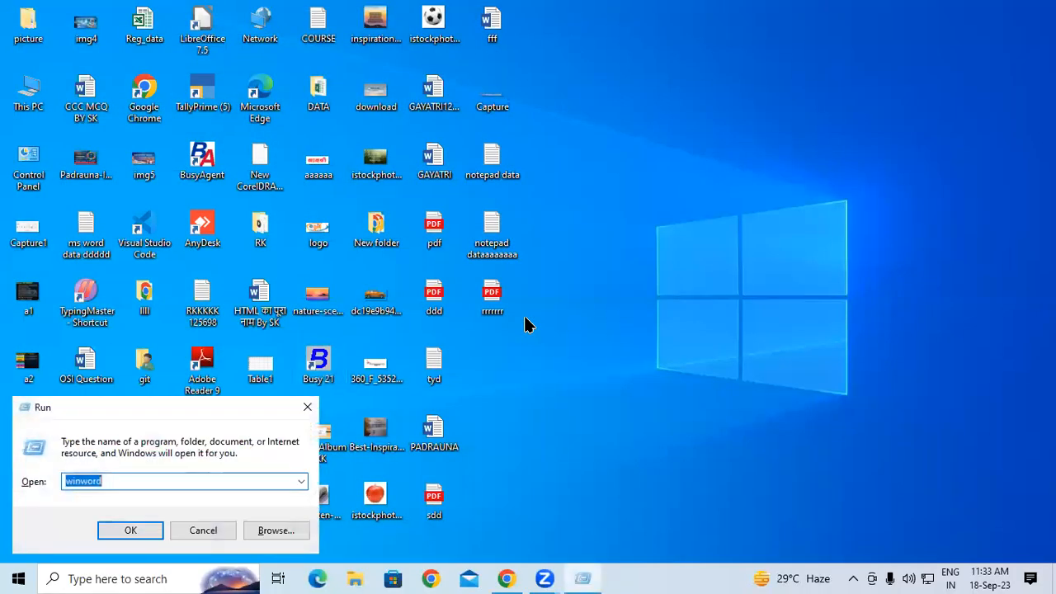
key("Return")
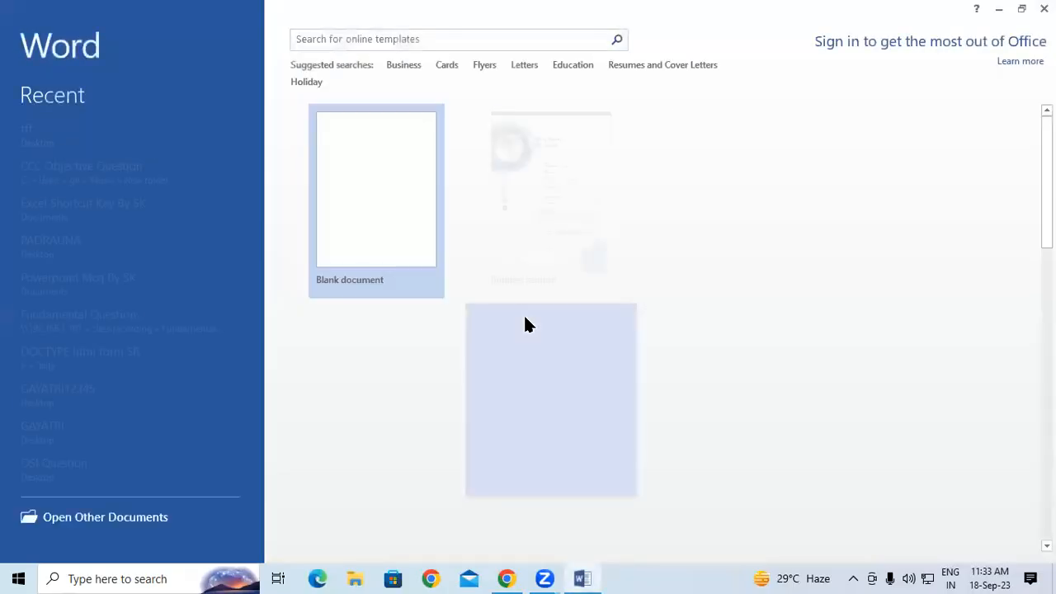
key("Return")
Step: Type the proper name to confirm it is no longer flagged, then erase it
type("Tribhuvan")
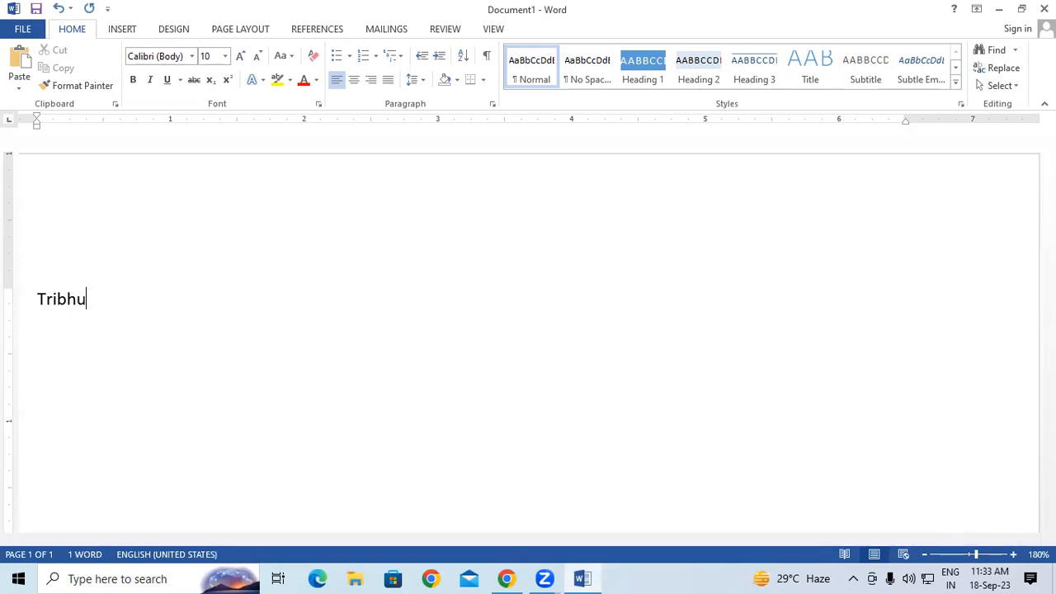
key("Return")
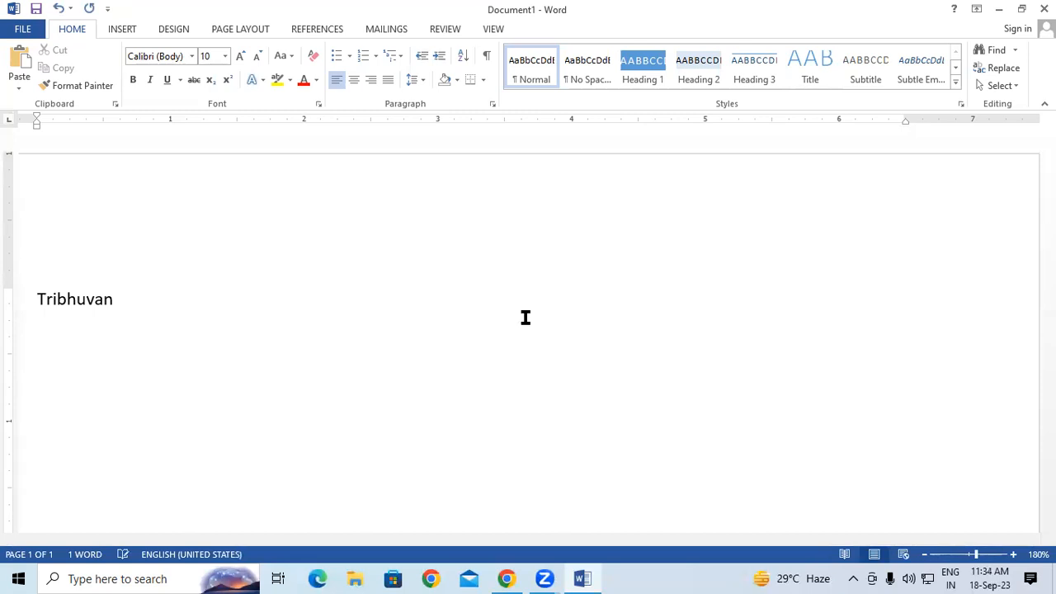
key("BackSpace")
key("BackSpace")
key("BackSpace")
key("BackSpace")
key("BackSpace")
key("BackSpace")
key("BackSpace")
key("BackSpace")
key("BackSpace")
key("BackSpace")
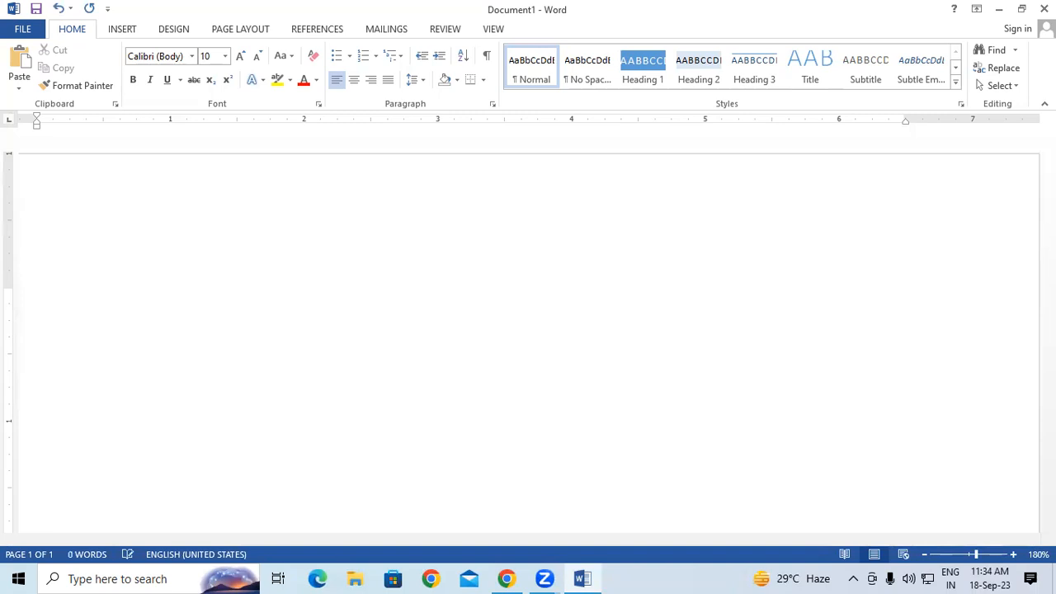
Step: Insert =rand() sample text (239 words) and scroll back to the top
type("=ra")
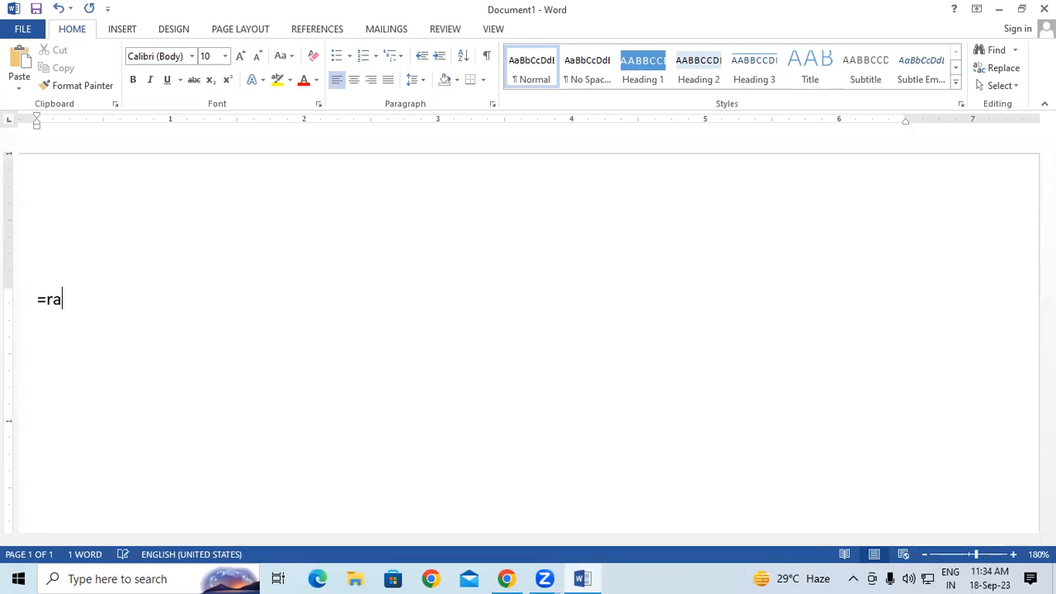
type("nd()")
key("Return")
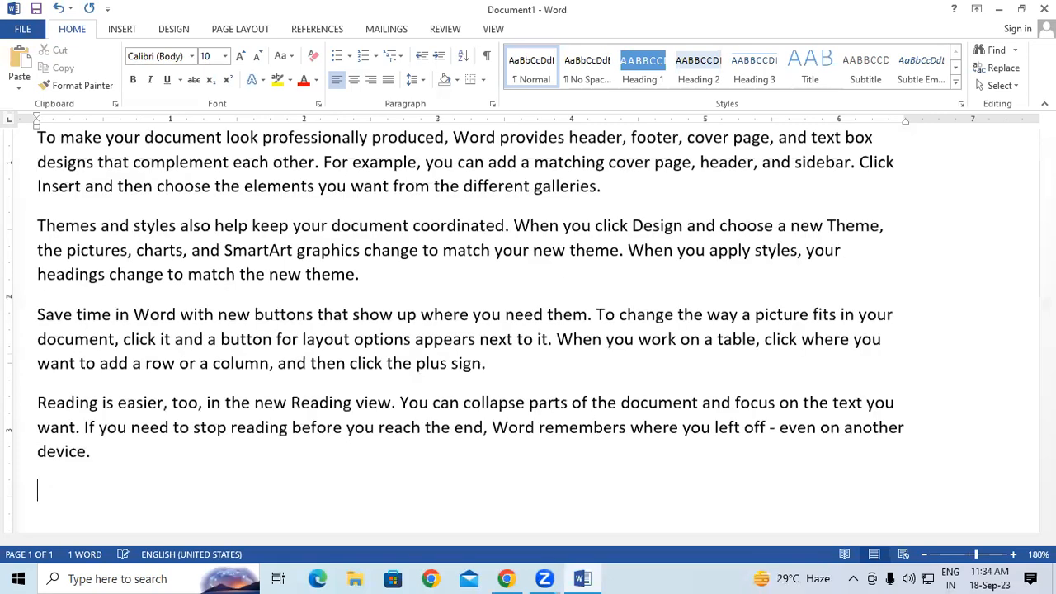
scroll(409, 314, "up", 3)
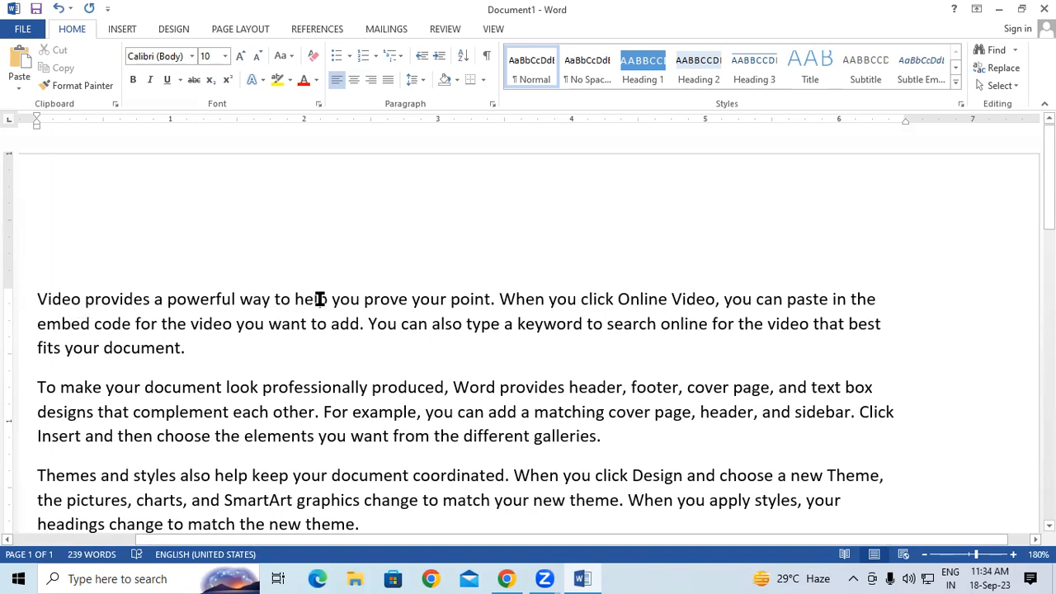
Step: Misspell 'help' as 'hep' in the first sentence, then run Spelling & Grammar on all text
left_click_drag(316, 298, 311, 298)
key("BackSpace")
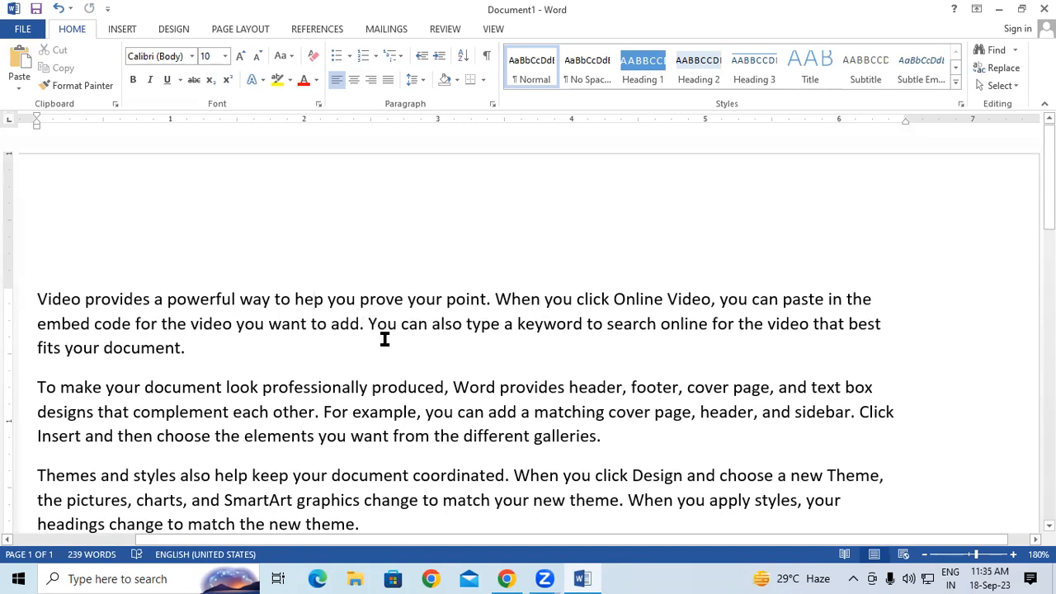
key("ctrl+a")
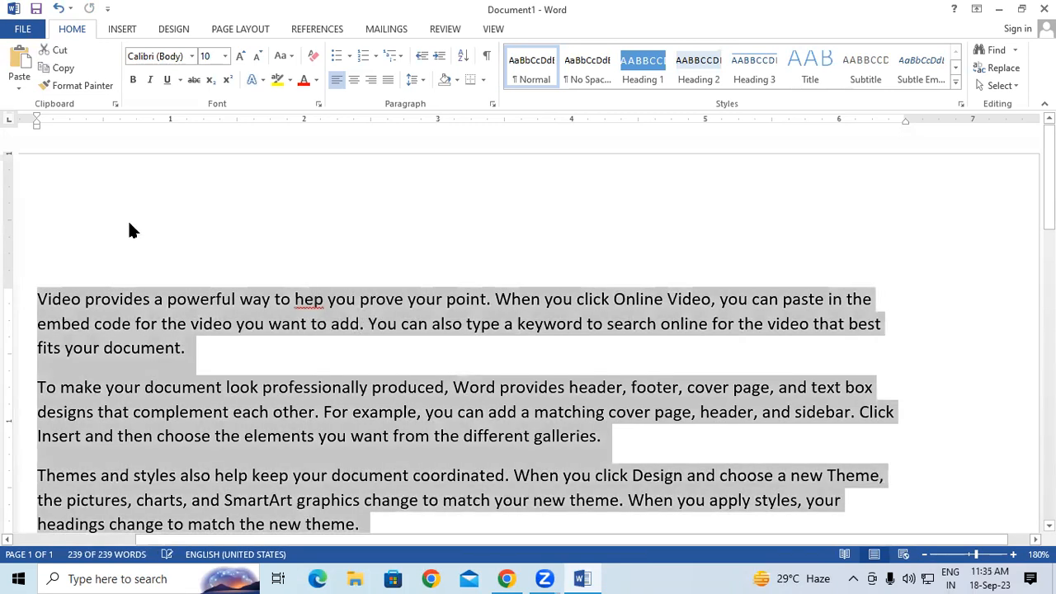
left_click(401, 29)
left_click(431, 27)
left_click(23, 72)
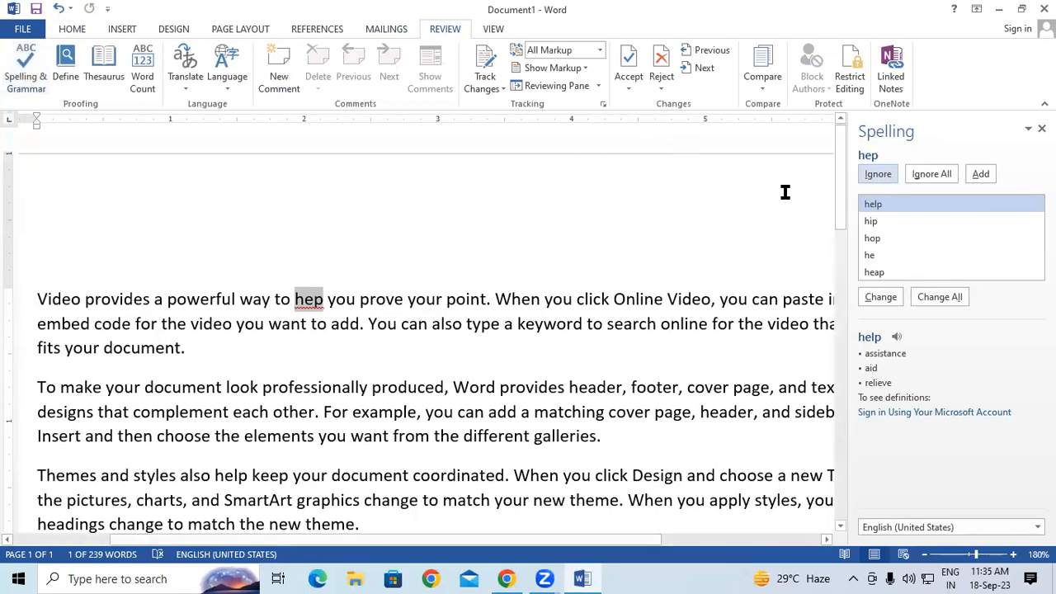
left_click(979, 175)
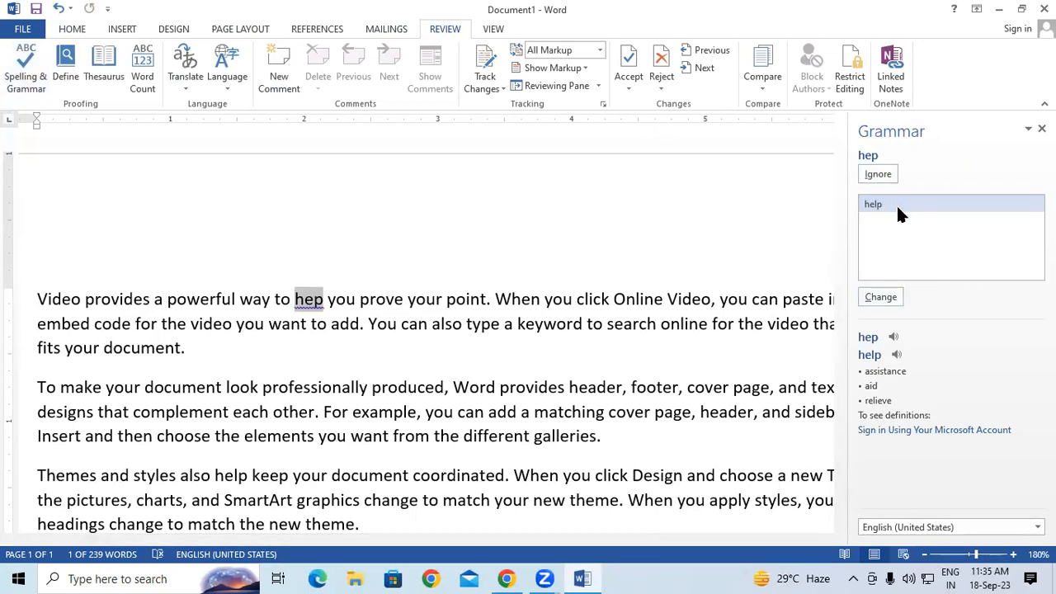
left_click(876, 297)
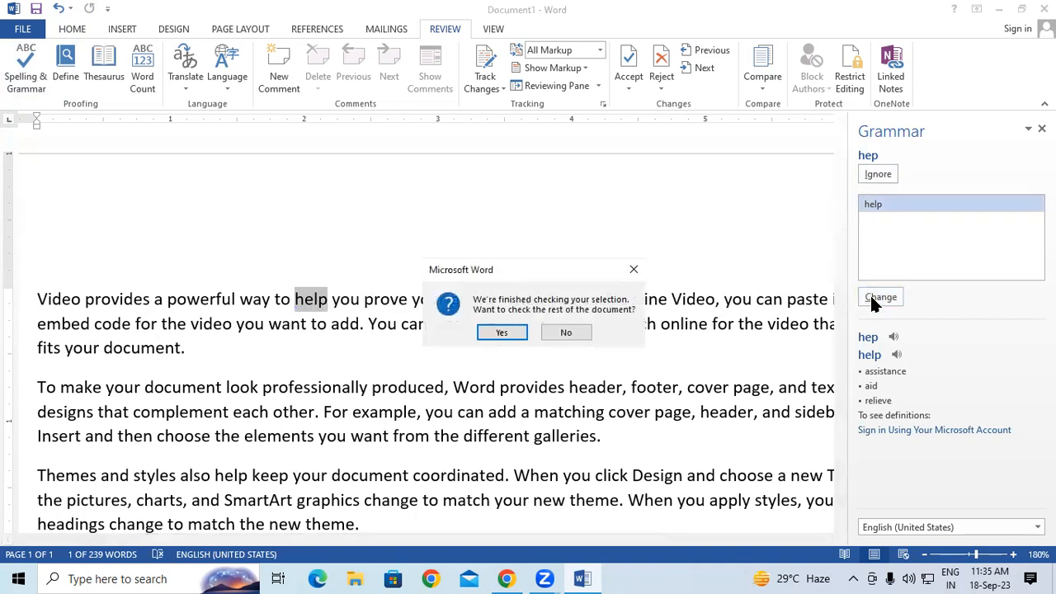
left_click(502, 333)
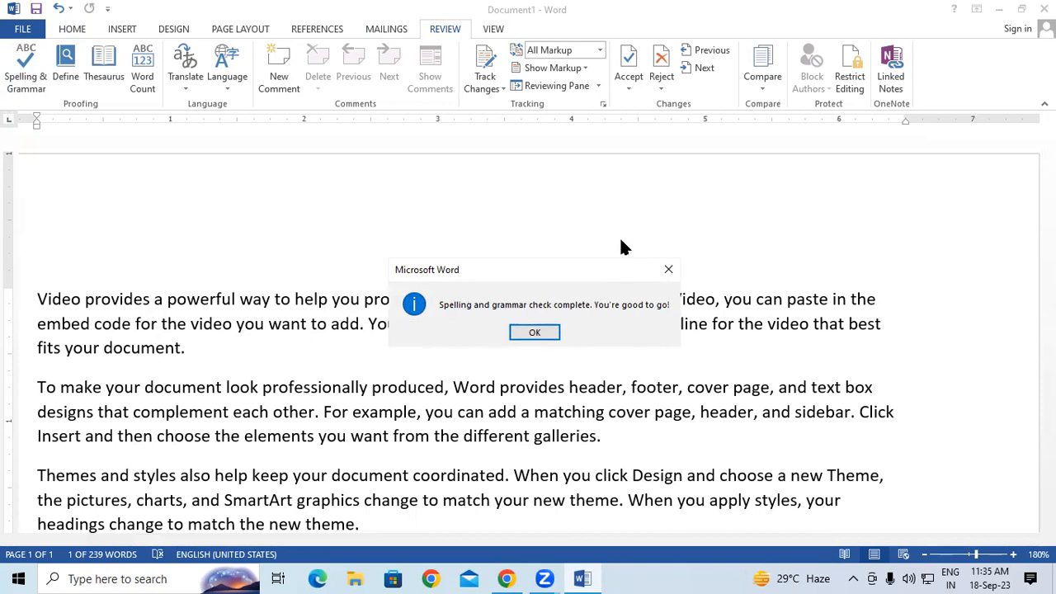
left_click(532, 331)
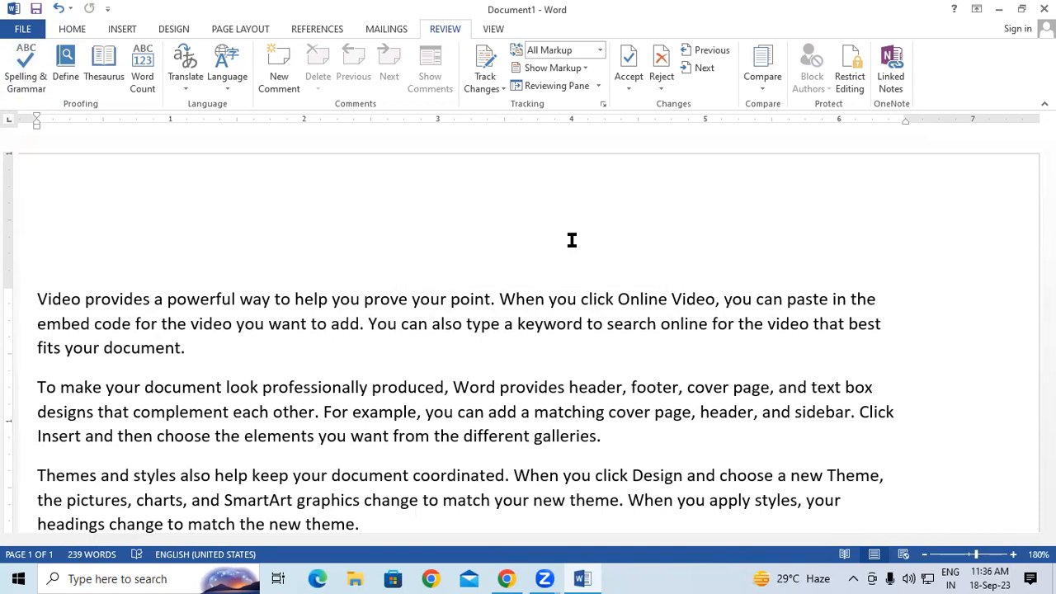
scroll(765, 242, "down", 1)
scroll(765, 242, "down", 1)
scroll(764, 238, "up", 2)
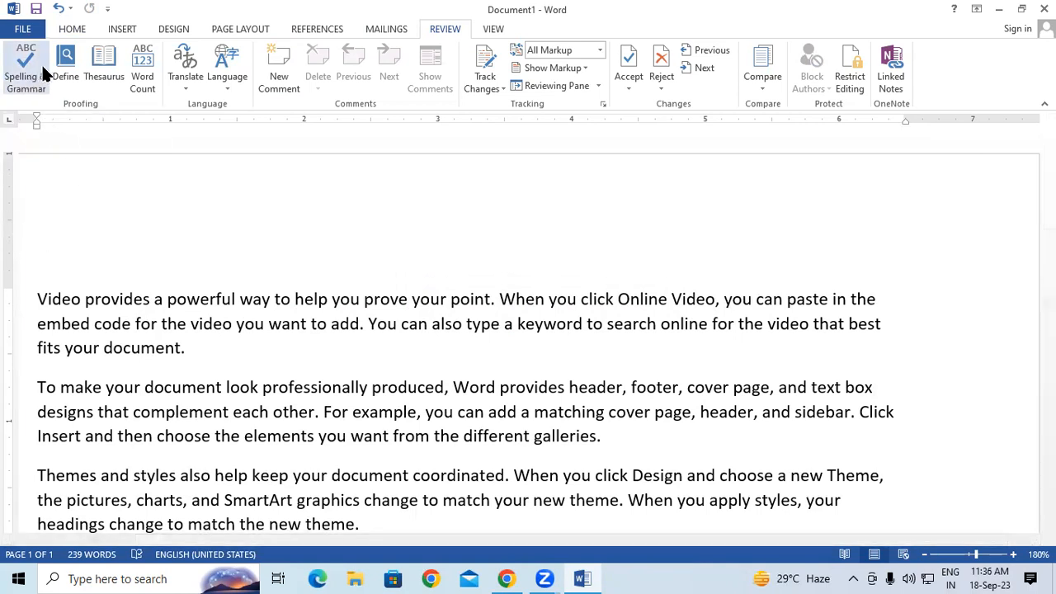
left_click(68, 73)
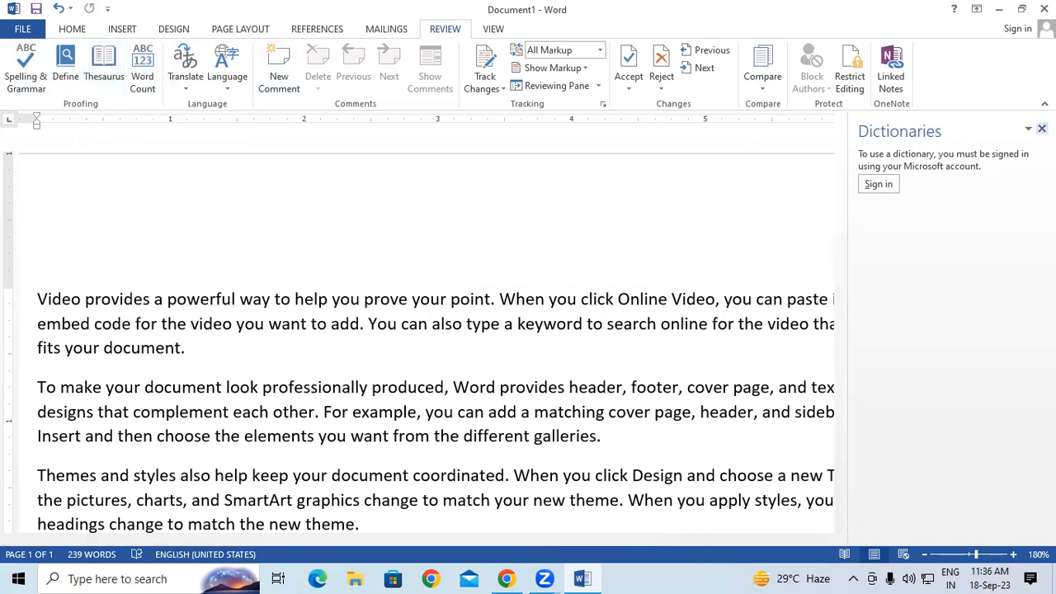
left_click(1041, 129)
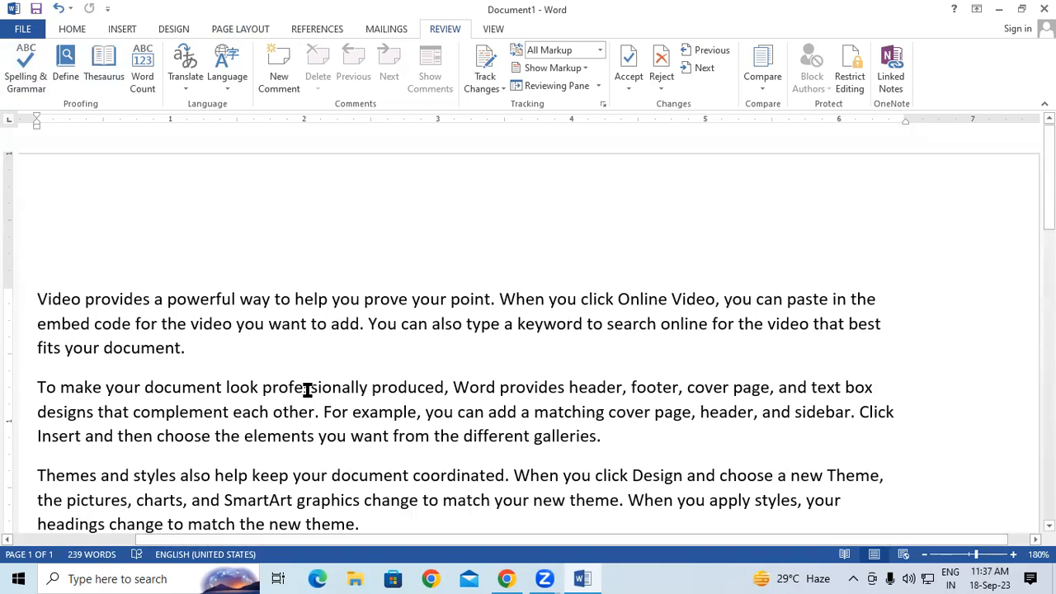
left_click(731, 497)
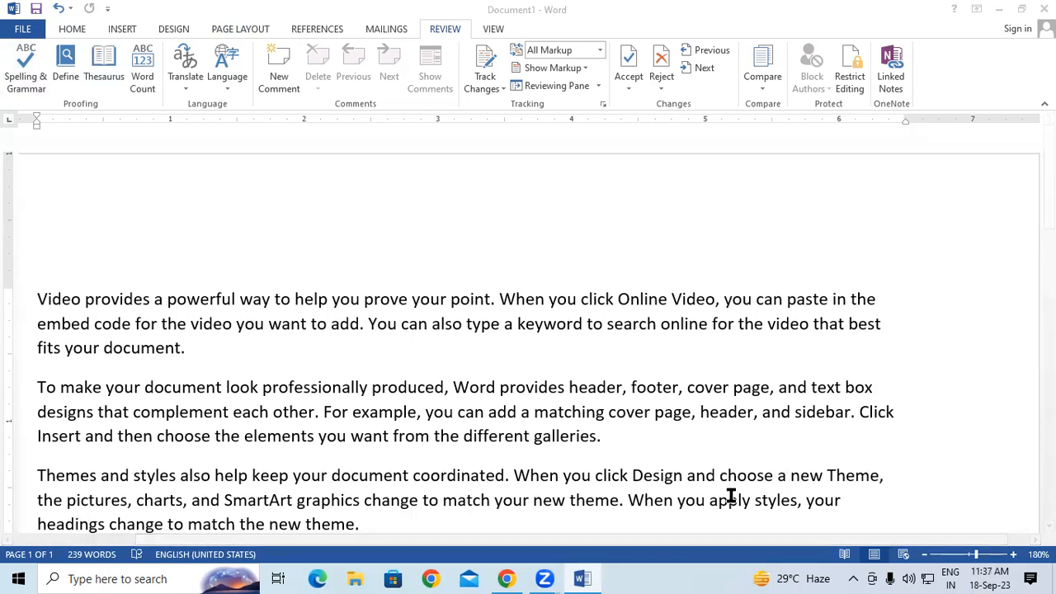
mouse_move(73, 173)
left_mouse_down()
mouse_move(96, 192)
mouse_move(76, 223)
mouse_move(109, 173)
mouse_move(132, 171)
mouse_move(149, 194)
mouse_move(170, 179)
mouse_move(172, 154)
mouse_move(201, 195)
mouse_move(239, 154)
left_mouse_up()
mouse_move(239, 154)
left_mouse_down()
mouse_move(234, 257)
mouse_move(251, 198)
mouse_move(289, 222)
left_mouse_up()
mouse_move(337, 164)
left_mouse_down()
mouse_move(332, 216)
mouse_move(367, 213)
mouse_move(360, 183)
mouse_move(403, 206)
left_mouse_up()
mouse_move(414, 170)
left_mouse_down()
mouse_move(417, 209)
mouse_move(467, 175)
mouse_move(507, 210)
mouse_move(521, 185)
mouse_move(569, 202)
mouse_move(612, 160)
mouse_move(642, 188)
left_mouse_up()
mouse_move(646, 145)
left_mouse_down()
mouse_move(650, 198)
mouse_move(671, 163)
mouse_move(670, 186)
mouse_move(693, 160)
mouse_move(747, 175)
left_mouse_up()
mouse_move(746, 127)
left_mouse_down()
mouse_move(757, 165)
mouse_move(832, 150)
mouse_move(849, 123)
mouse_move(857, 169)
mouse_move(876, 143)
left_mouse_up()
mouse_move(884, 158)
left_mouse_down()
mouse_move(903, 134)
mouse_move(906, 158)
mouse_move(925, 156)
mouse_move(942, 132)
mouse_move(949, 157)
left_mouse_up()
left_click(892, 116)
mouse_move(967, 140)
left_mouse_down()
mouse_move(975, 107)
mouse_move(977, 161)
left_mouse_up()
mouse_move(982, 141)
left_mouse_down()
mouse_move(1002, 132)
mouse_move(1003, 155)
left_mouse_up()
mouse_move(287, 274)
left_mouse_down()
mouse_move(368, 260)
mouse_move(338, 312)
left_mouse_up()
mouse_move(366, 304)
left_mouse_down()
mouse_move(388, 278)
mouse_move(404, 277)
left_mouse_up()
mouse_move(423, 279)
left_mouse_down()
mouse_move(435, 297)
mouse_move(450, 281)
left_mouse_up()
left_click_drag(445, 280, 445, 303)
left_click(450, 268)
mouse_move(463, 246)
left_mouse_down()
mouse_move(485, 299)
mouse_move(518, 265)
left_mouse_up()
left_click_drag(537, 292, 549, 335)
left_click_drag(612, 246, 609, 309)
mouse_move(617, 221)
left_mouse_down()
mouse_move(623, 311)
mouse_move(643, 316)
left_mouse_up()
mouse_move(693, 263)
left_mouse_down()
mouse_move(670, 307)
mouse_move(701, 293)
left_mouse_up()
mouse_move(706, 290)
left_mouse_down()
mouse_move(711, 260)
mouse_move(757, 236)
mouse_move(791, 264)
mouse_move(810, 227)
mouse_move(893, 277)
left_mouse_up()
left_click_drag(873, 239, 887, 281)
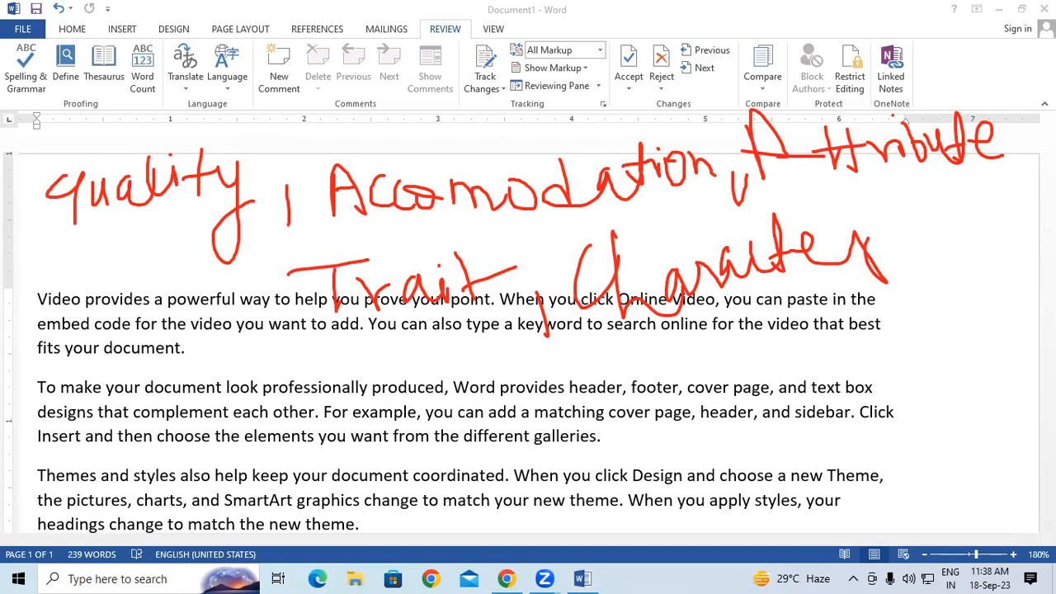
left_click_drag(130, 256, 265, 200)
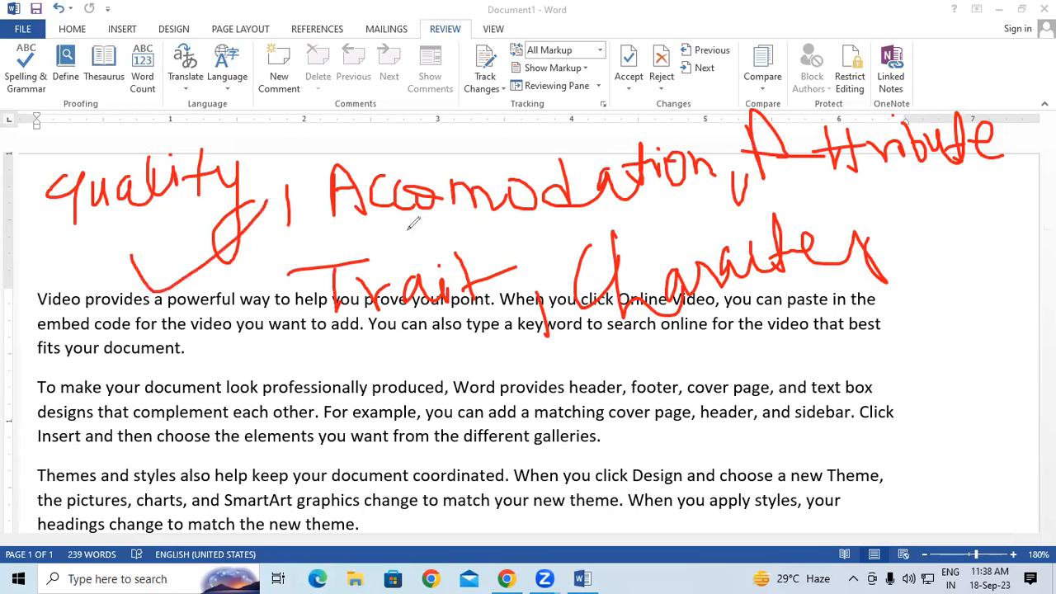
left_click_drag(453, 221, 716, 162)
left_click_drag(930, 196, 1034, 145)
mouse_move(343, 348)
left_mouse_down()
mouse_move(481, 323)
mouse_move(612, 224)
left_mouse_up()
mouse_move(866, 345)
left_mouse_down()
mouse_move(885, 363)
mouse_move(1018, 286)
left_mouse_up()
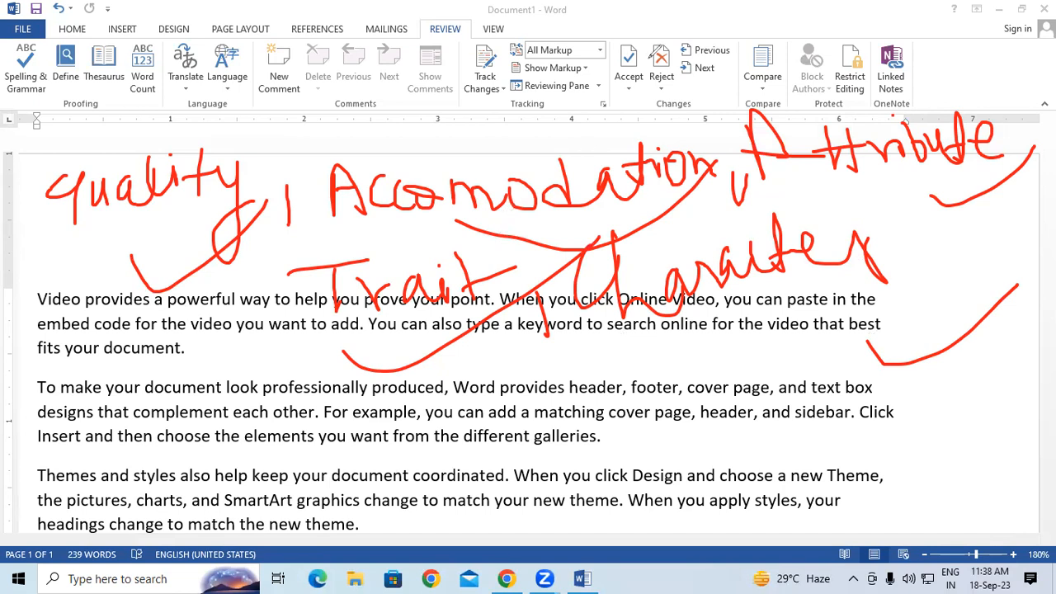
key("Escape")
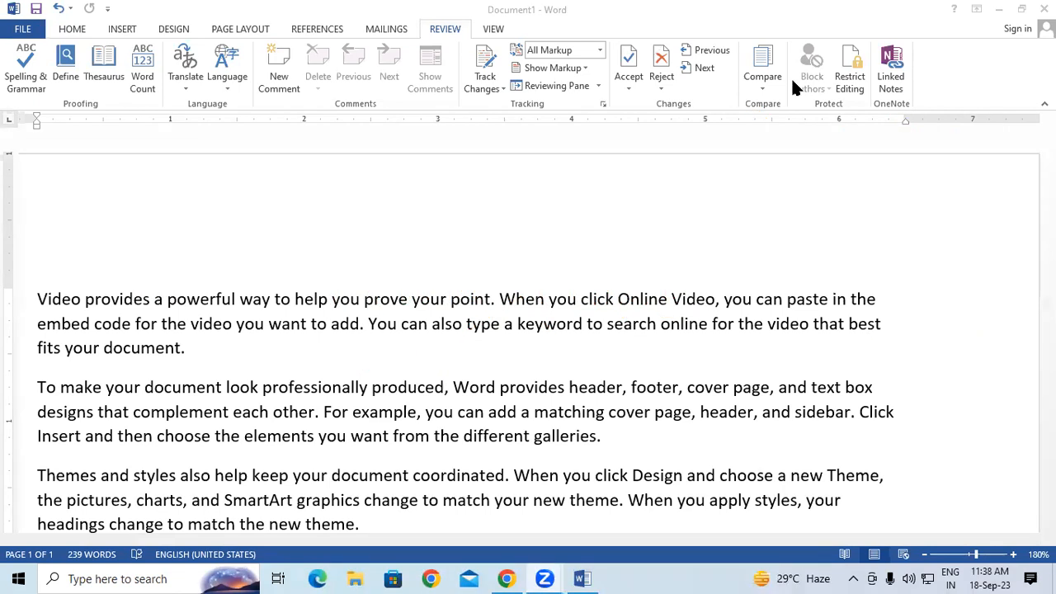
Step: Select the word 'document' in the second paragraph
scroll(709, 391, "down", 1)
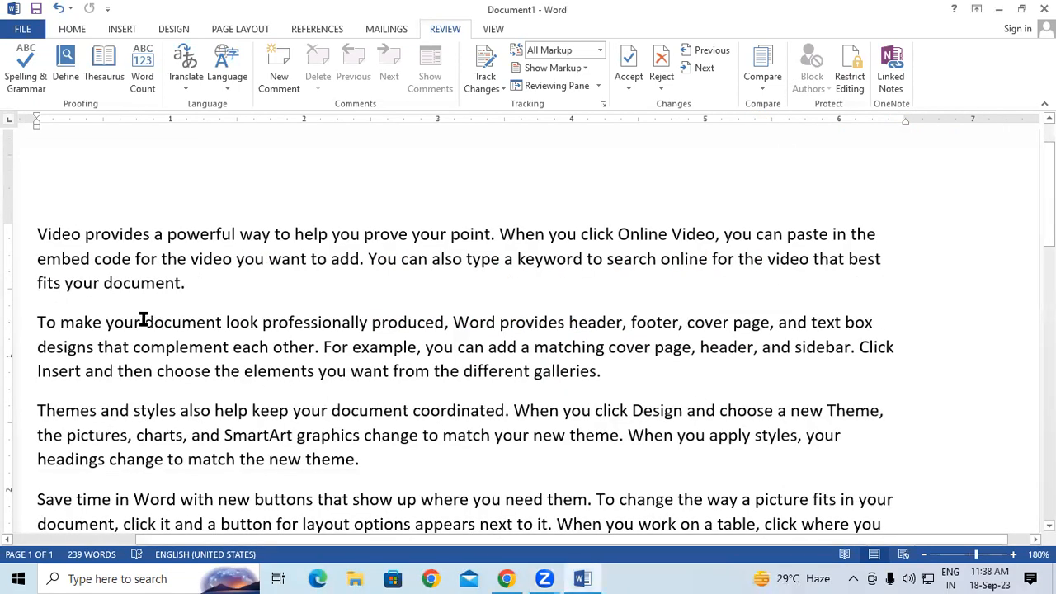
left_click_drag(145, 319, 220, 321)
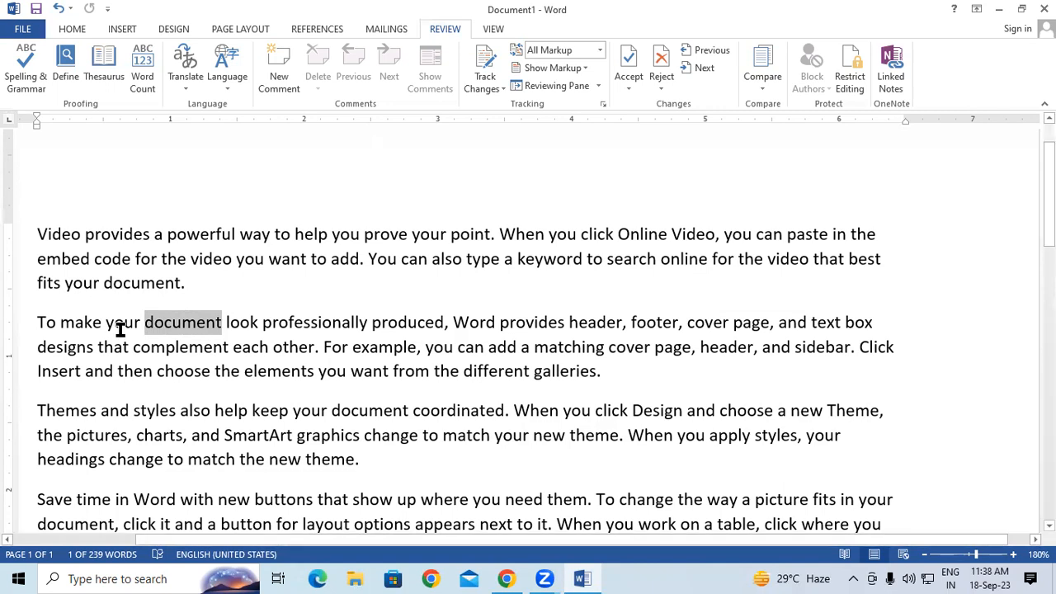
Step: Look up Thesaurus synonyms for 'document' (text, file, article, essay), then close the pane
left_click(105, 61)
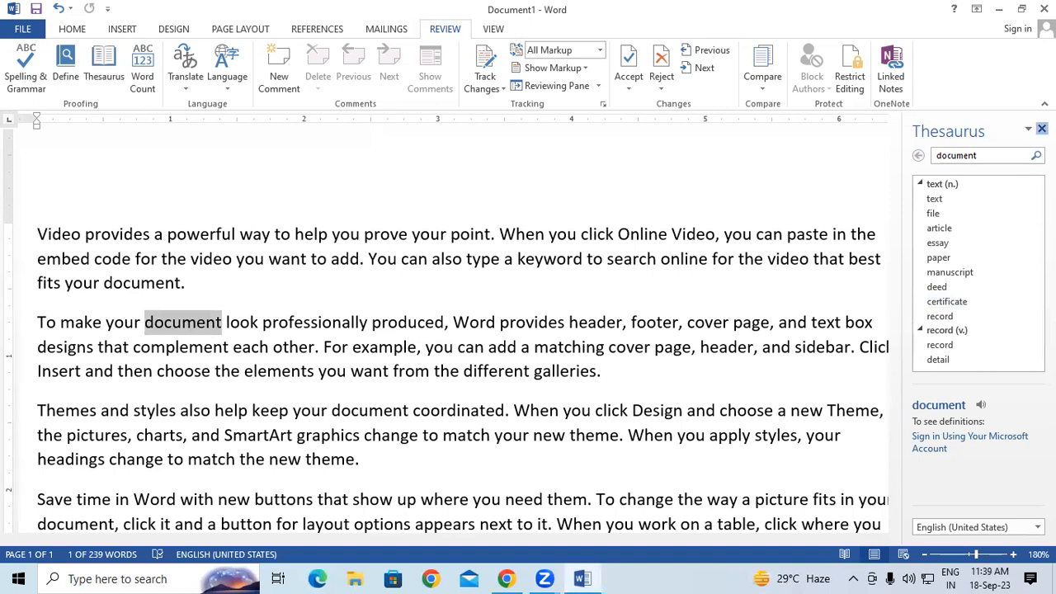
left_click(1041, 128)
Step: Deselect the word, select the 'y' of 'you' in the first line, and refocus Word
left_click(389, 177)
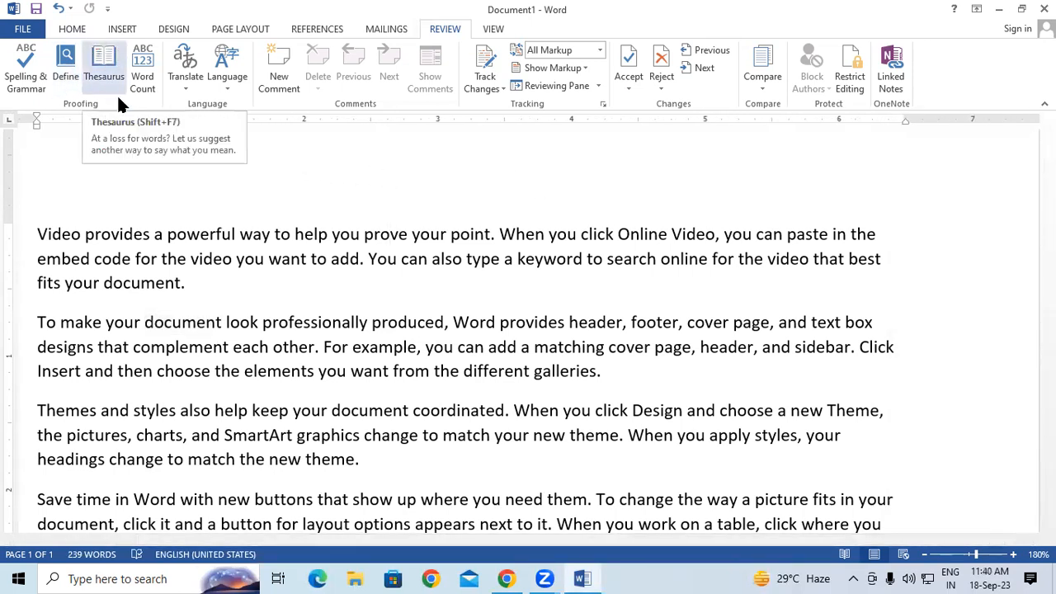
left_click_drag(548, 235, 558, 235)
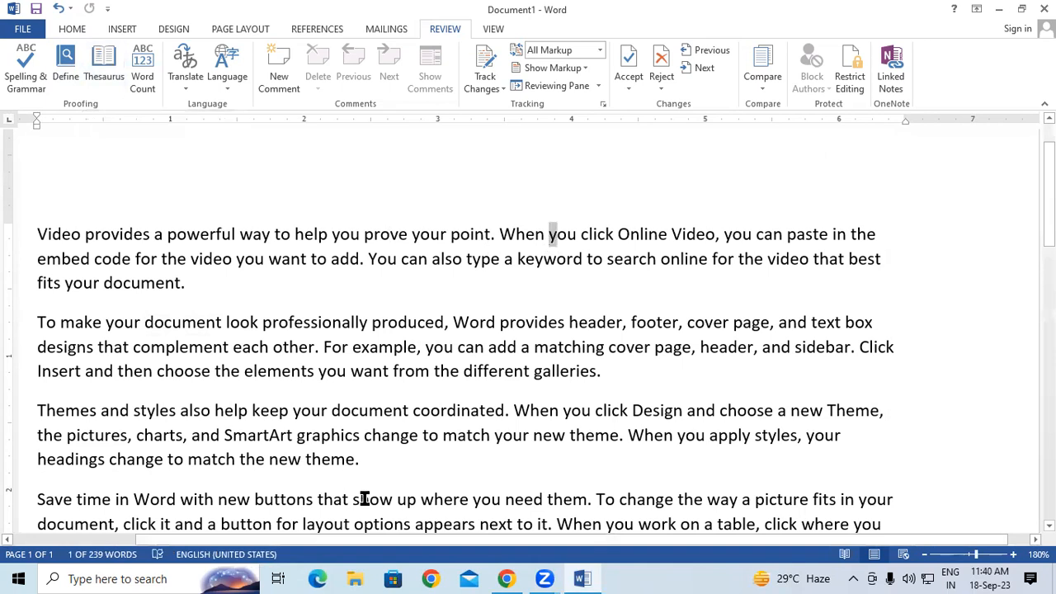
left_click(870, 231)
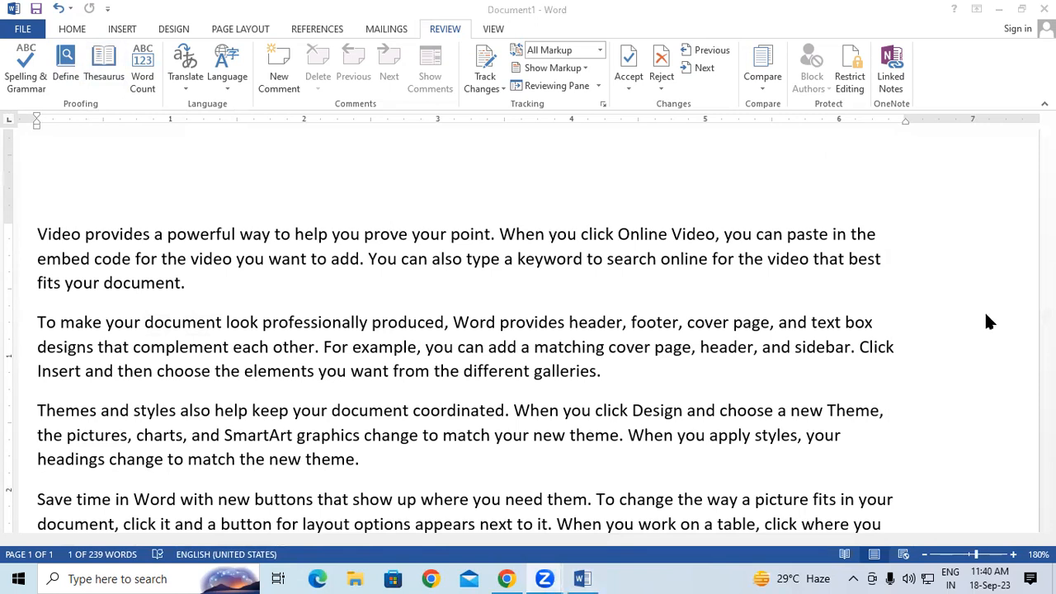
left_click(1022, 277)
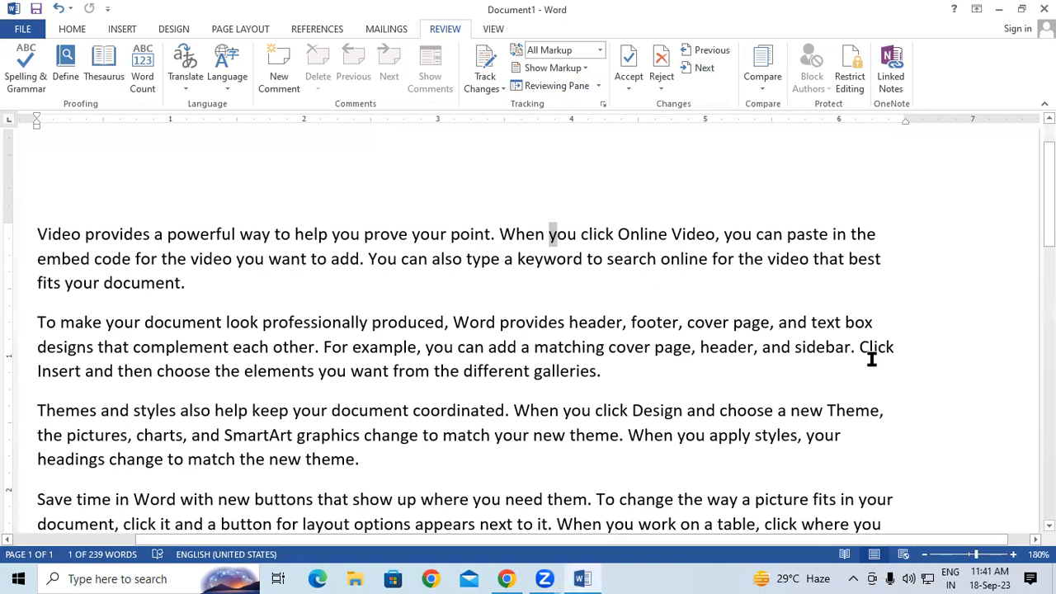
Step: Delete all text and generate fresh sample paragraphs with =rand(44)
key("ctrl+a")
key("Delete")
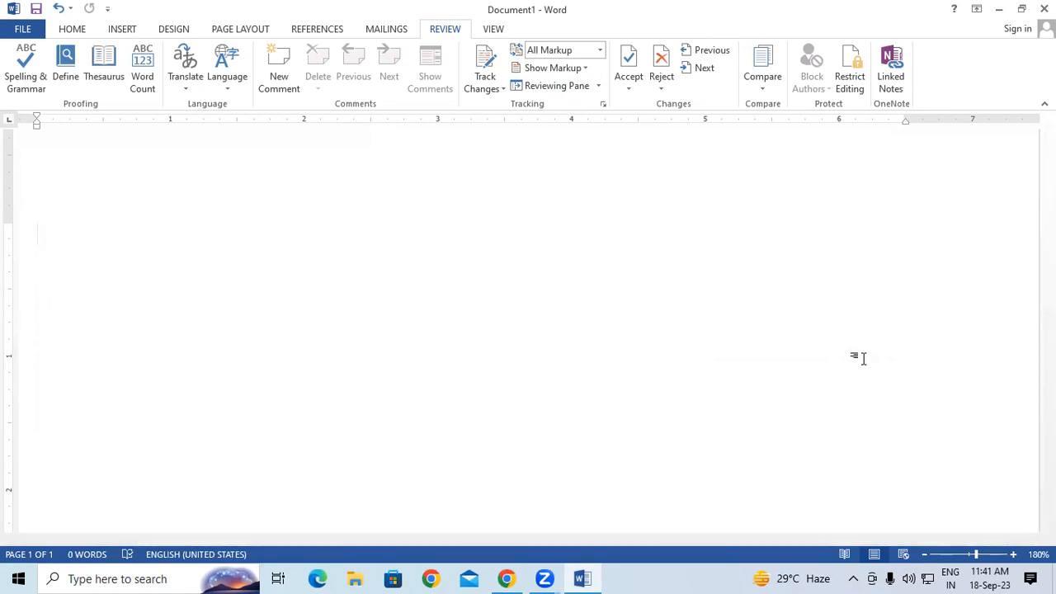
type("=rand")
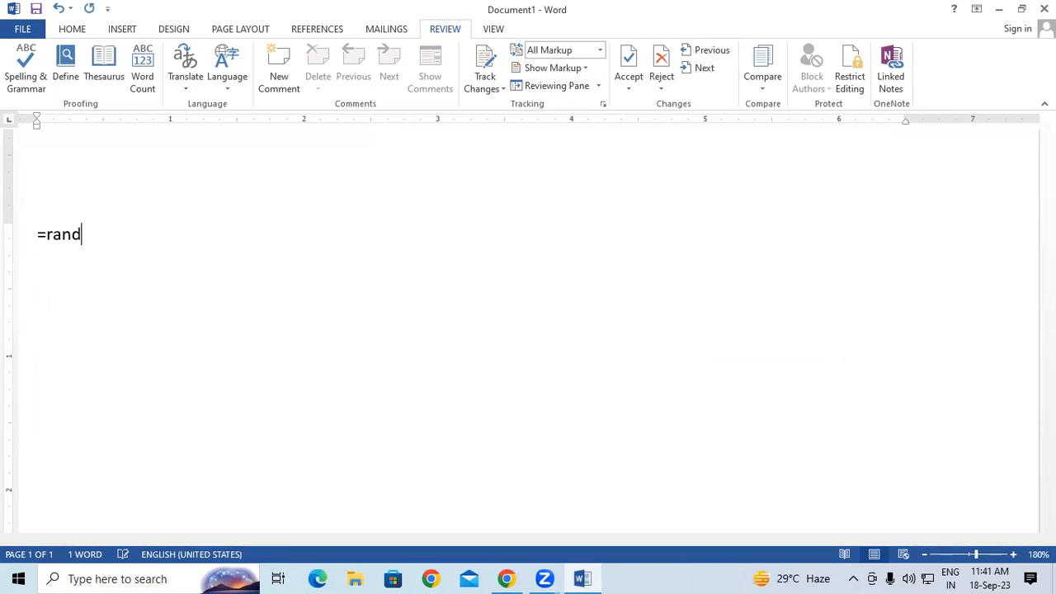
type("(44)")
key("Return")
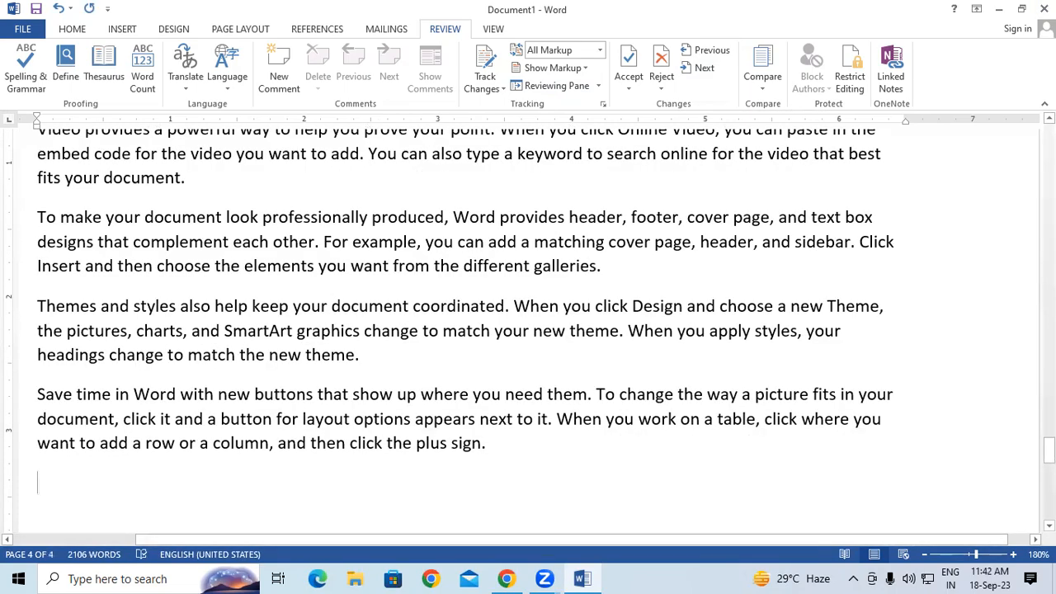
scroll(418, 248, "up", 15)
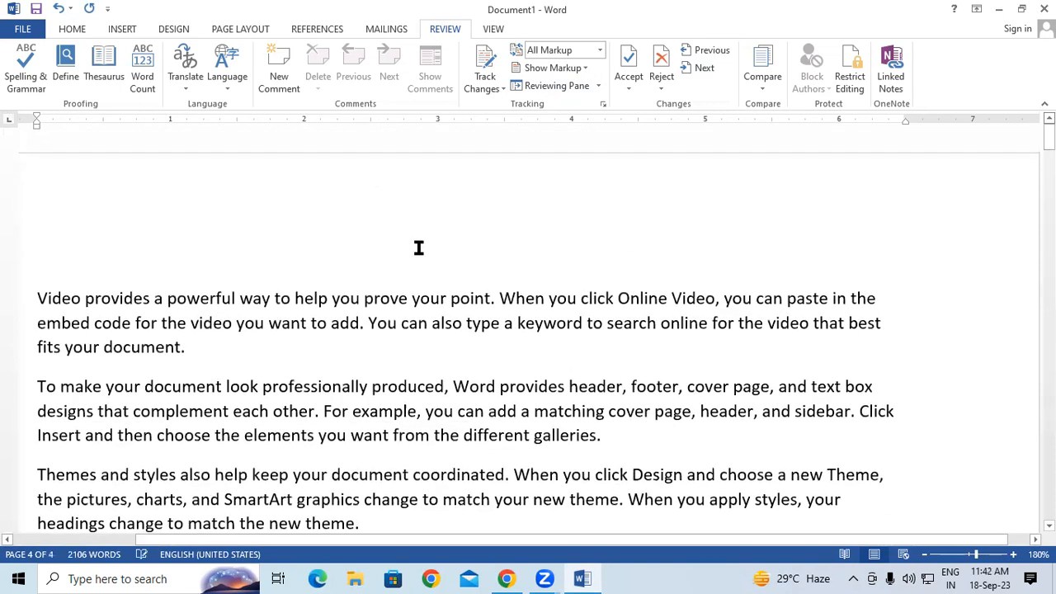
left_click(381, 226)
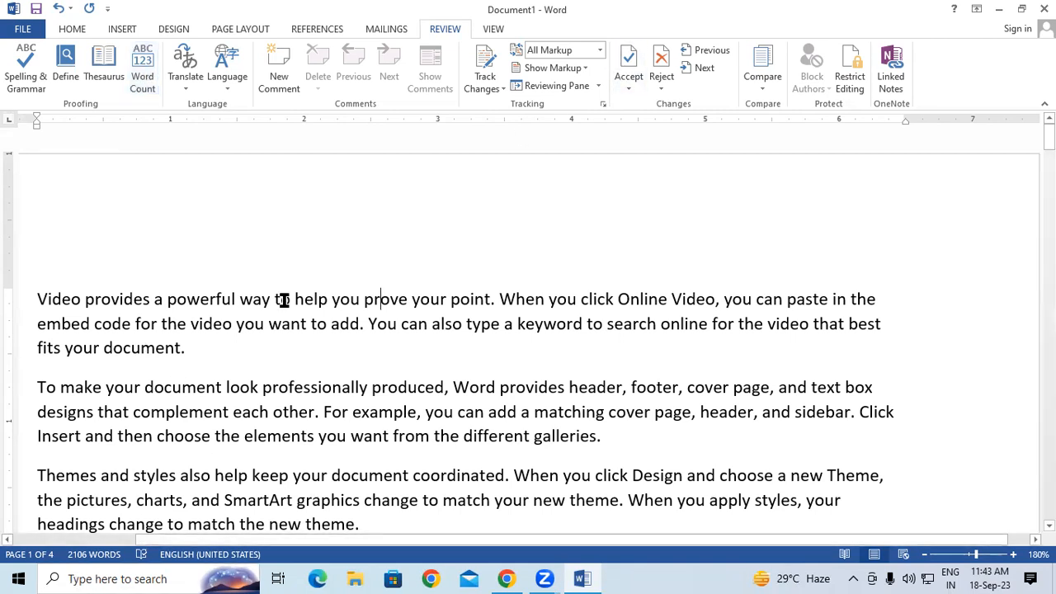
Step: Check the word count statistics (2106 words), close them, and place the cursor at the text start
left_click(142, 79)
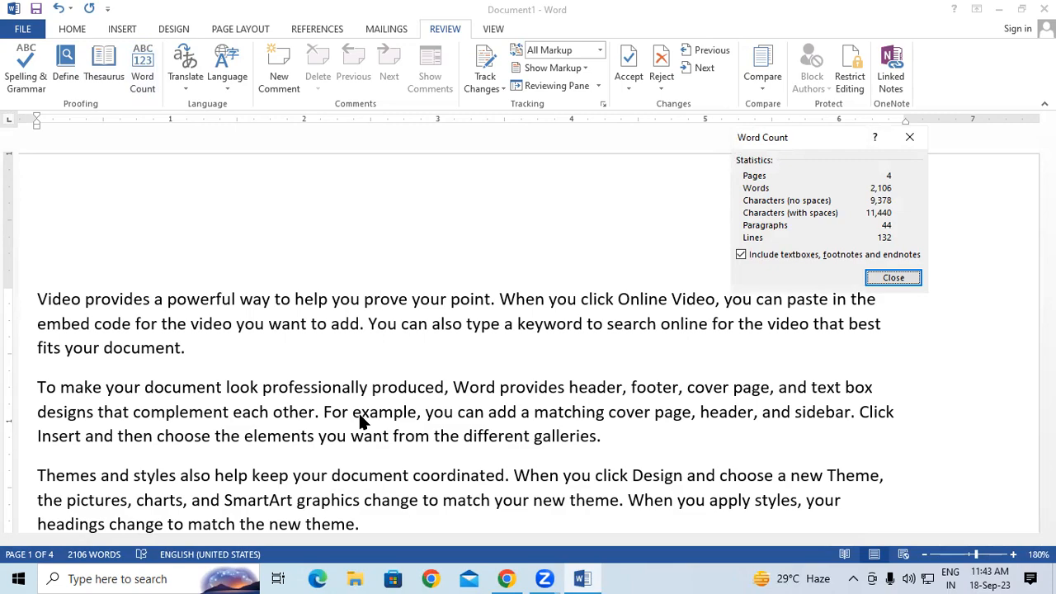
key("super+plus")
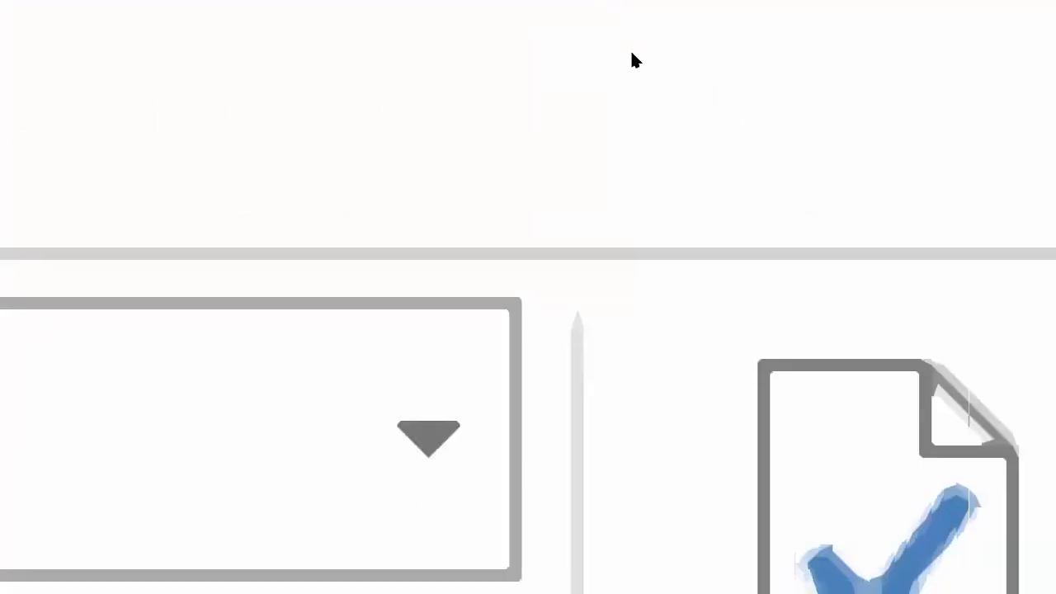
key("super+minus")
key("super+minus")
key("super+minus")
key("super+minus")
key("super+minus")
key("super+minus")
key("super+minus")
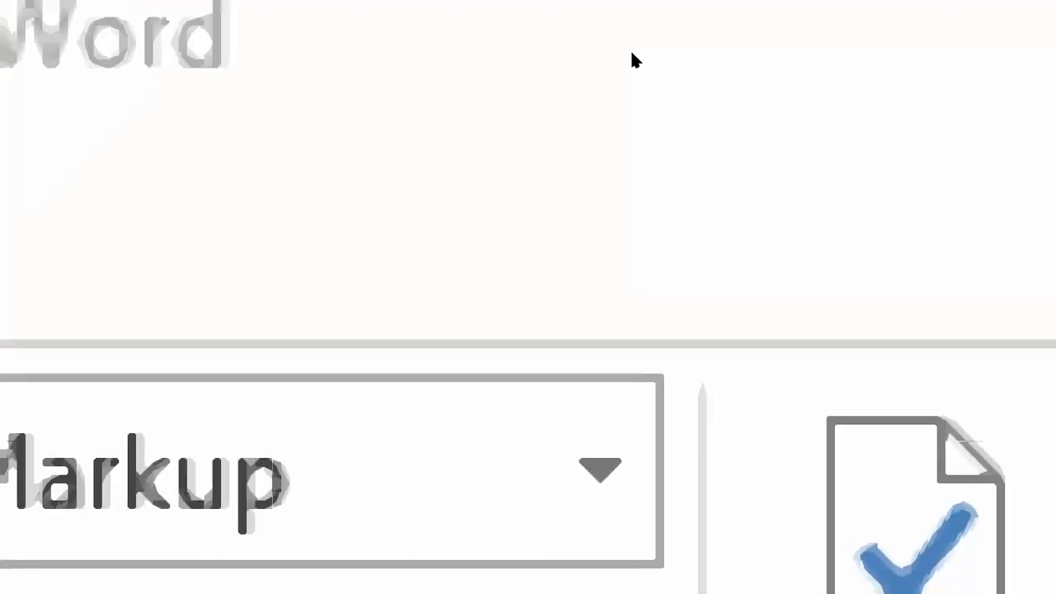
key("super+minus")
key("super+minus")
key("super+minus")
key("super+minus")
key("super+minus")
key("super+minus")
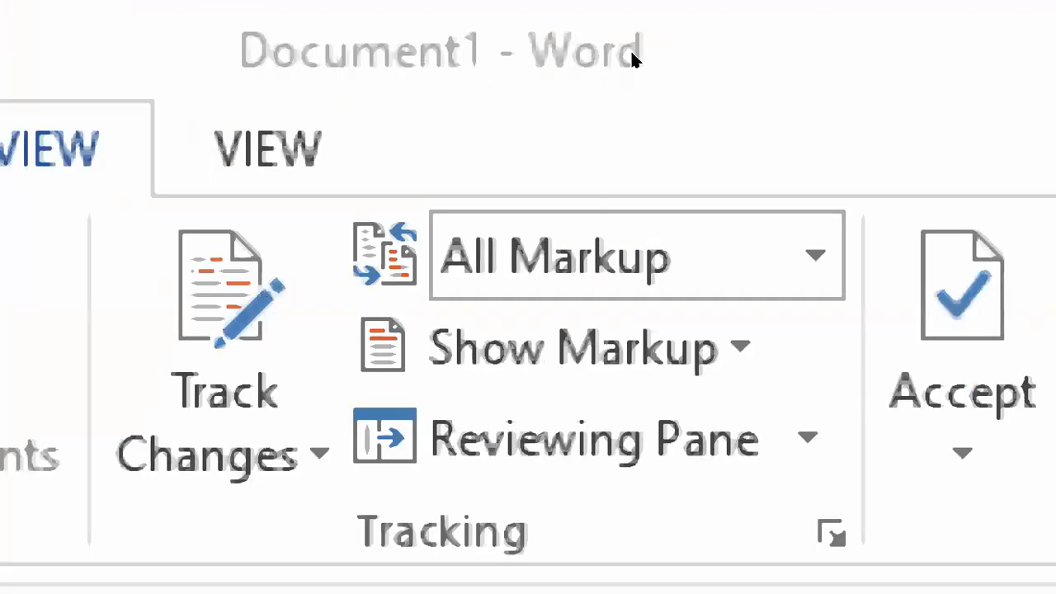
key("super+minus")
key("super+minus")
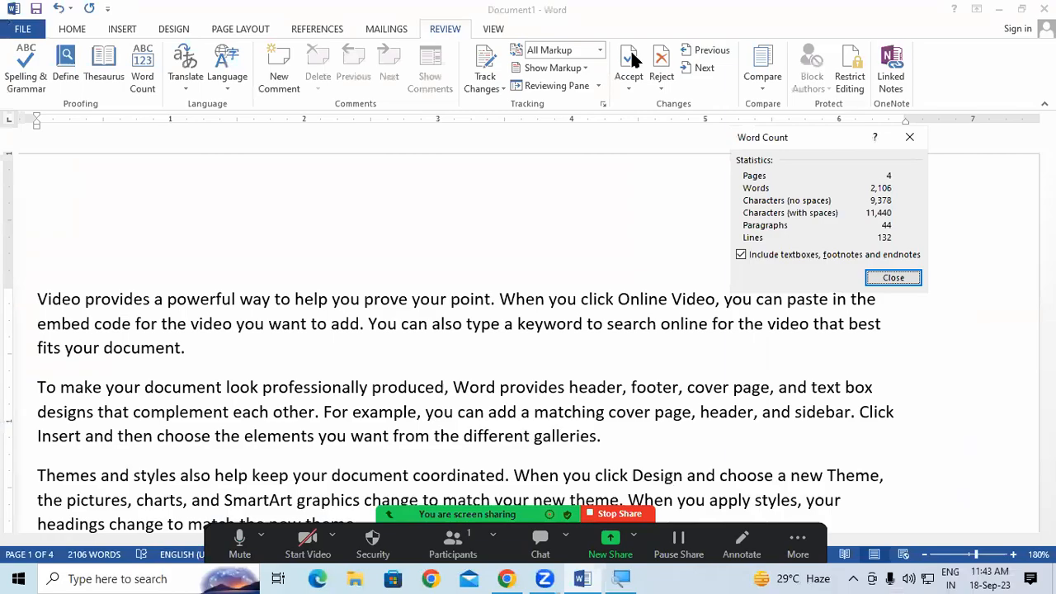
key("super+plus")
key("super+plus")
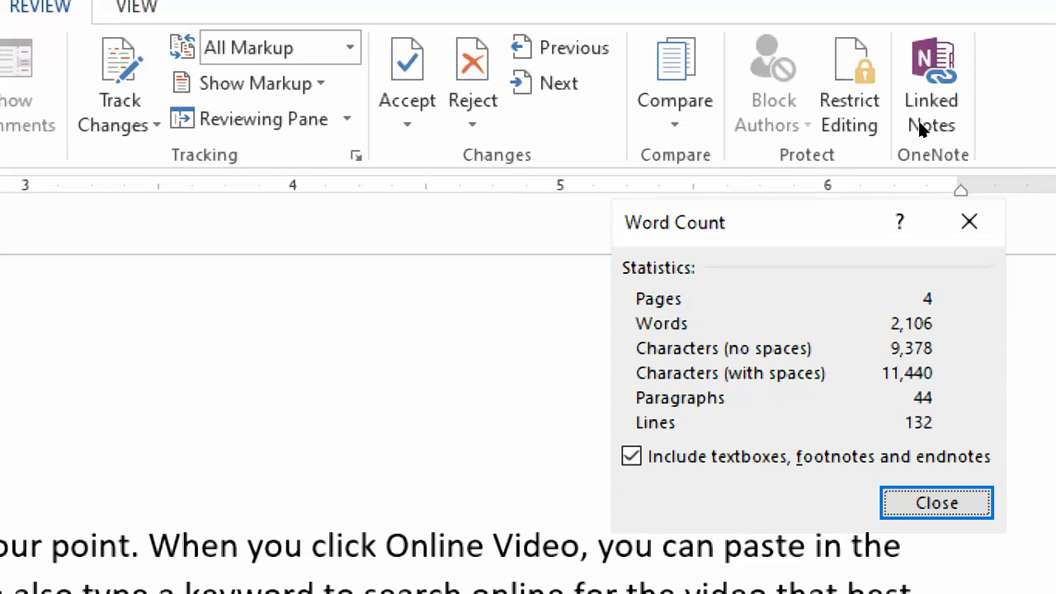
left_click(969, 221)
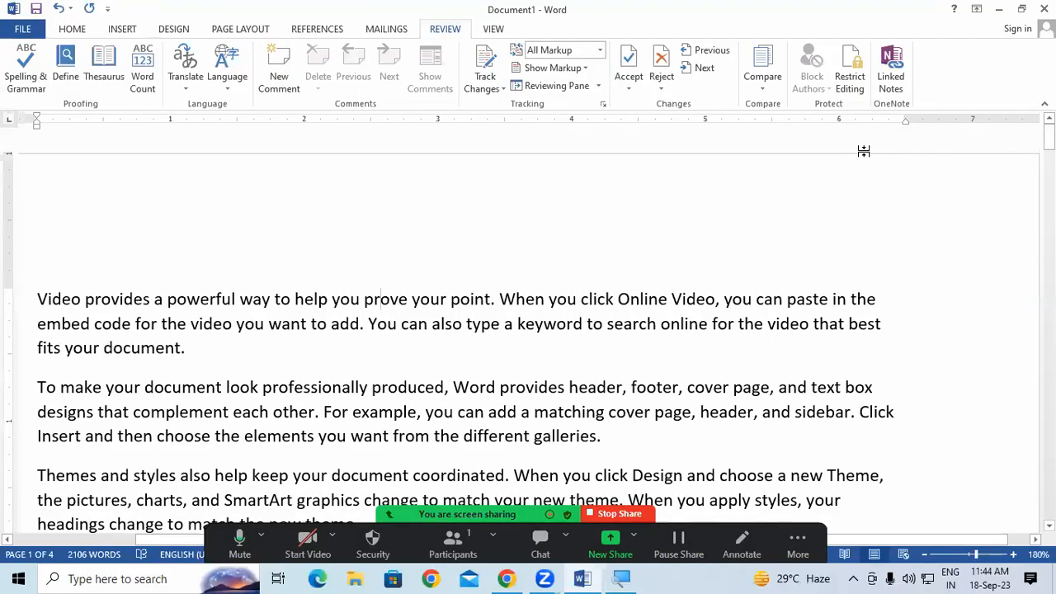
left_click(31, 296)
Step: Turn on continuous line numbering for the whole document
left_click(223, 33)
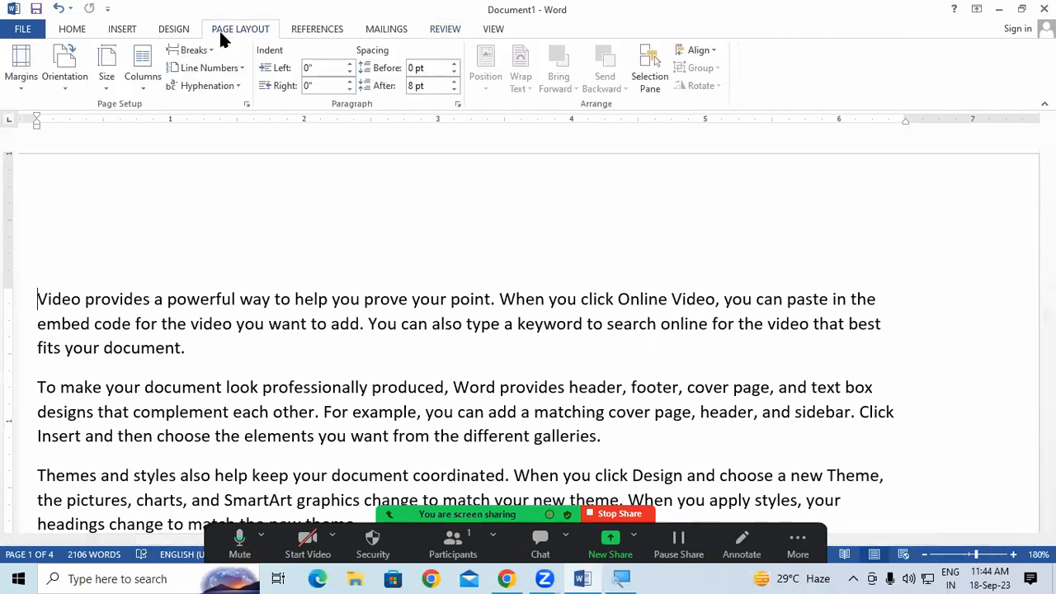
left_click(210, 68)
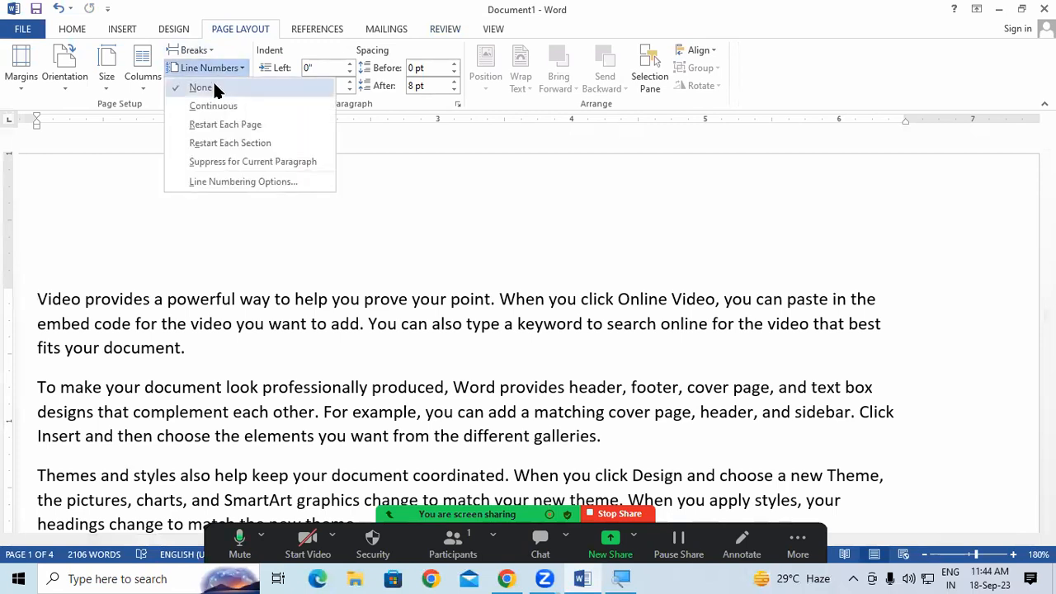
left_click(211, 99)
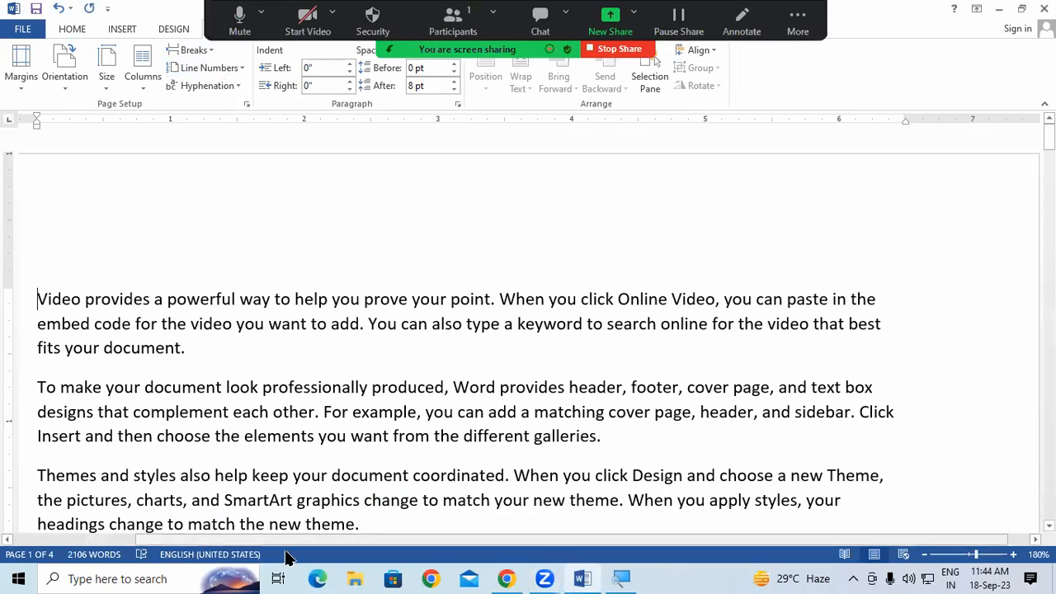
left_click_drag(266, 545, 141, 534)
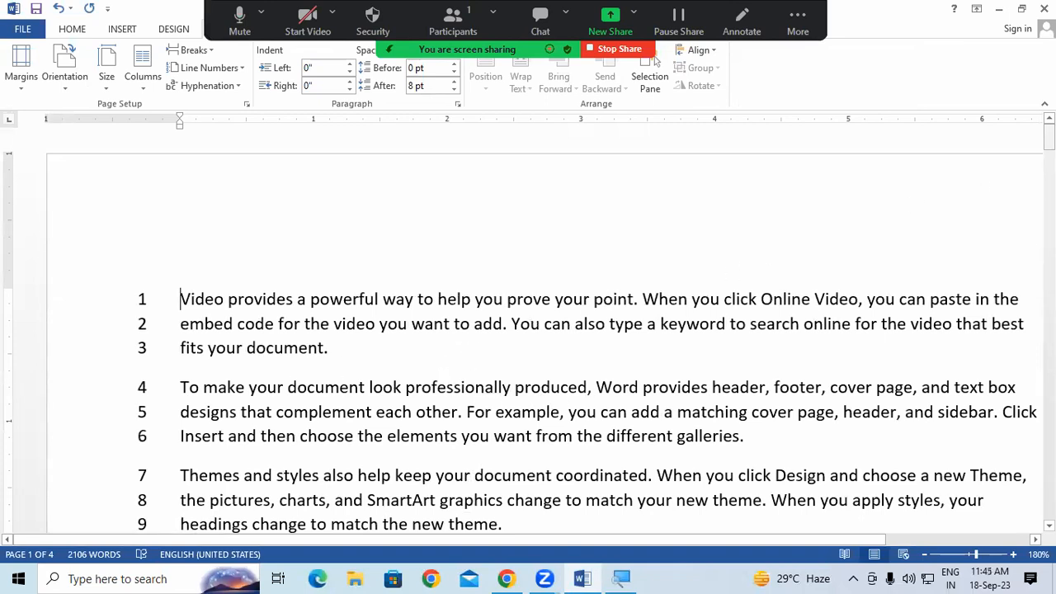
left_click_drag(1050, 138, 989, 448)
Step: Add empty lines after the final paragraph
left_click(635, 281)
key("Return")
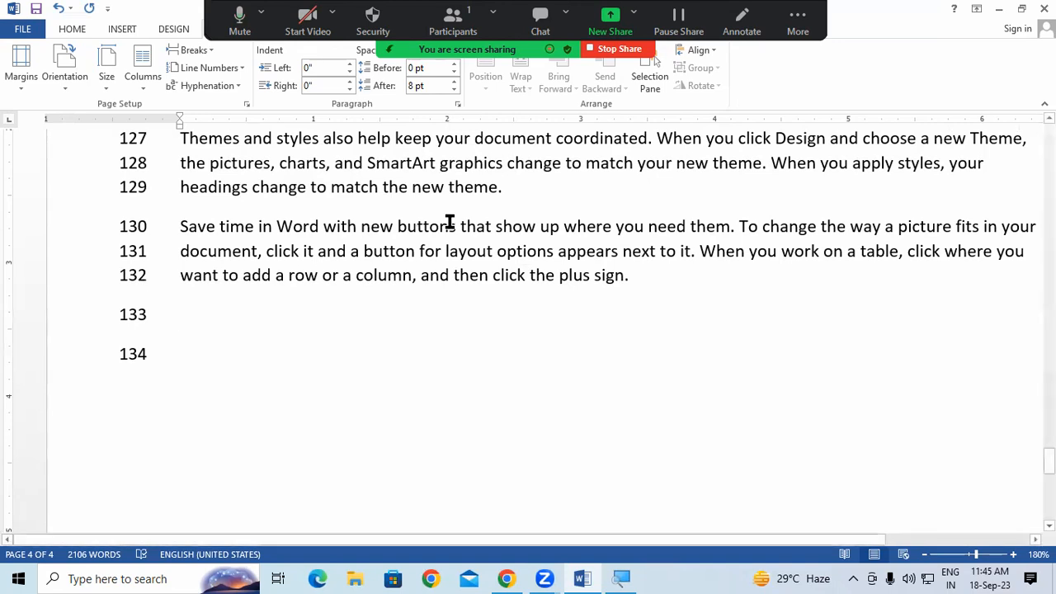
left_click_drag(1048, 461, 976, 104)
left_click(219, 70)
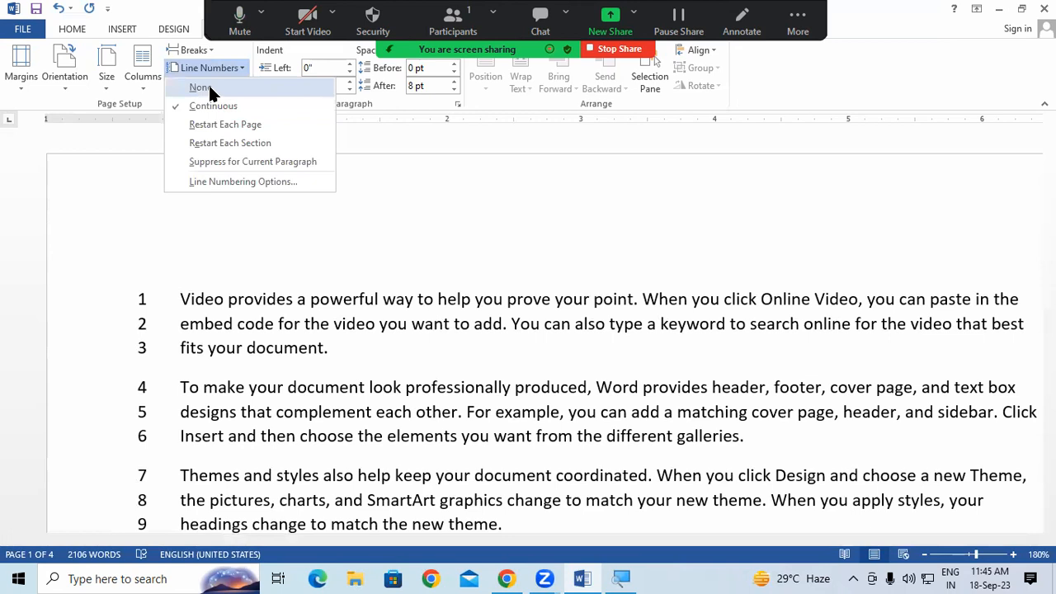
Step: Set line numbering to None and return to the Review tab
left_click(208, 85)
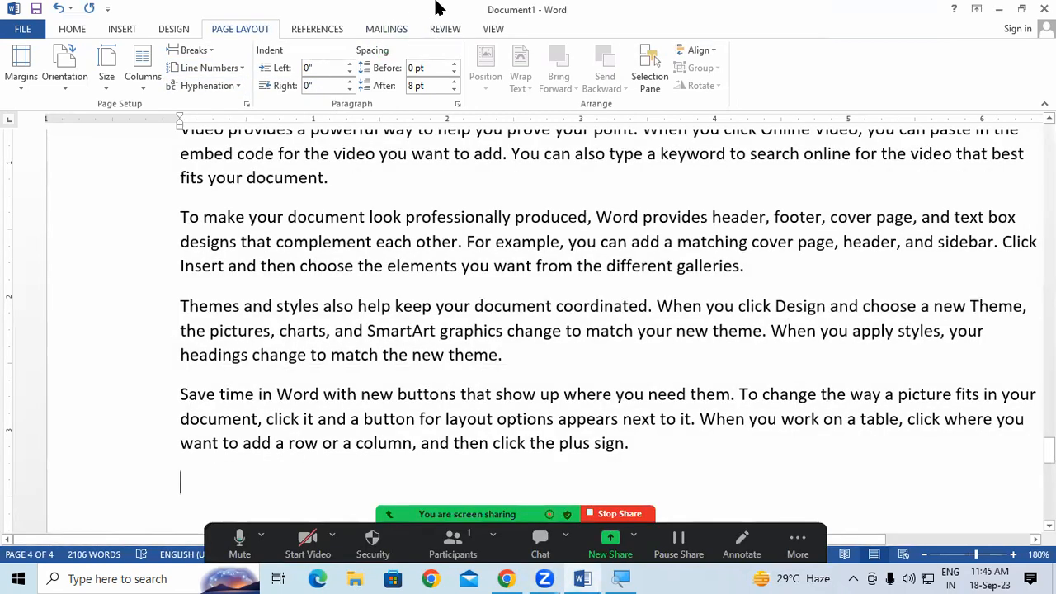
left_click(440, 28)
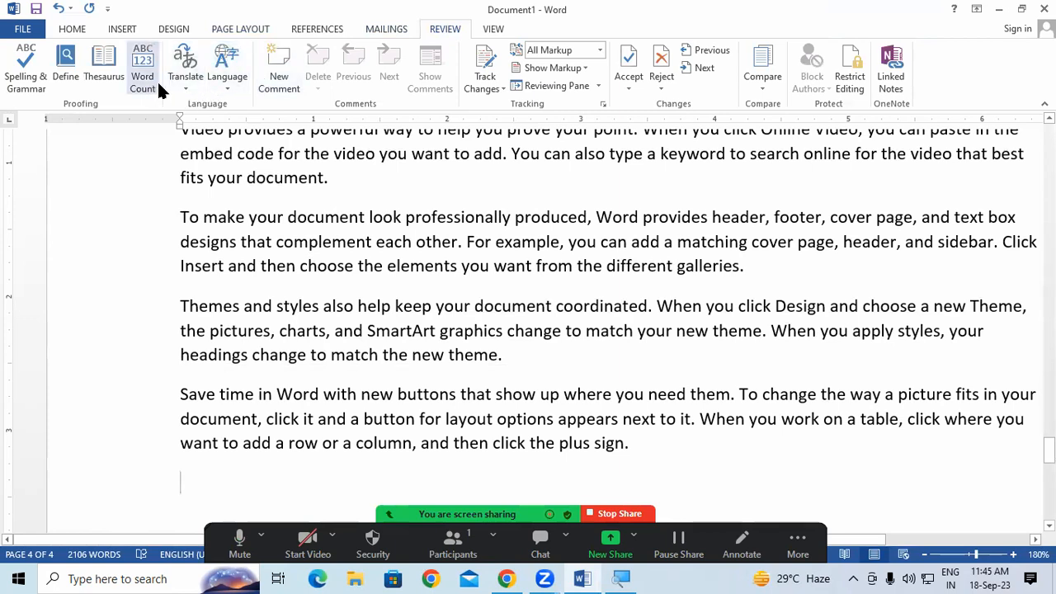
left_click_drag(1048, 449, 1048, 136)
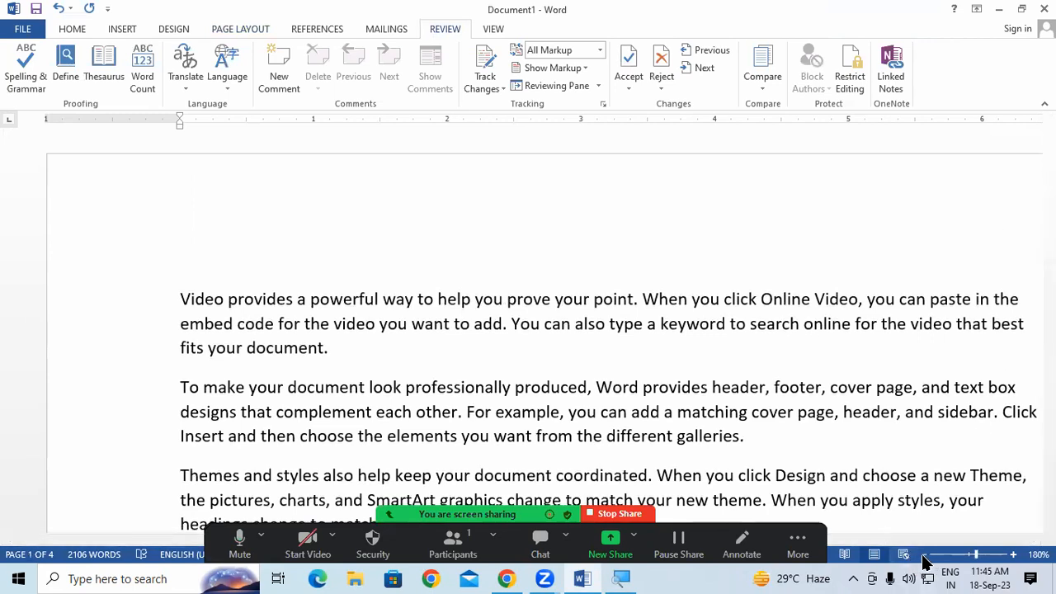
Step: Zoom to 170% and add a blank line after the first paragraph
left_click(923, 555)
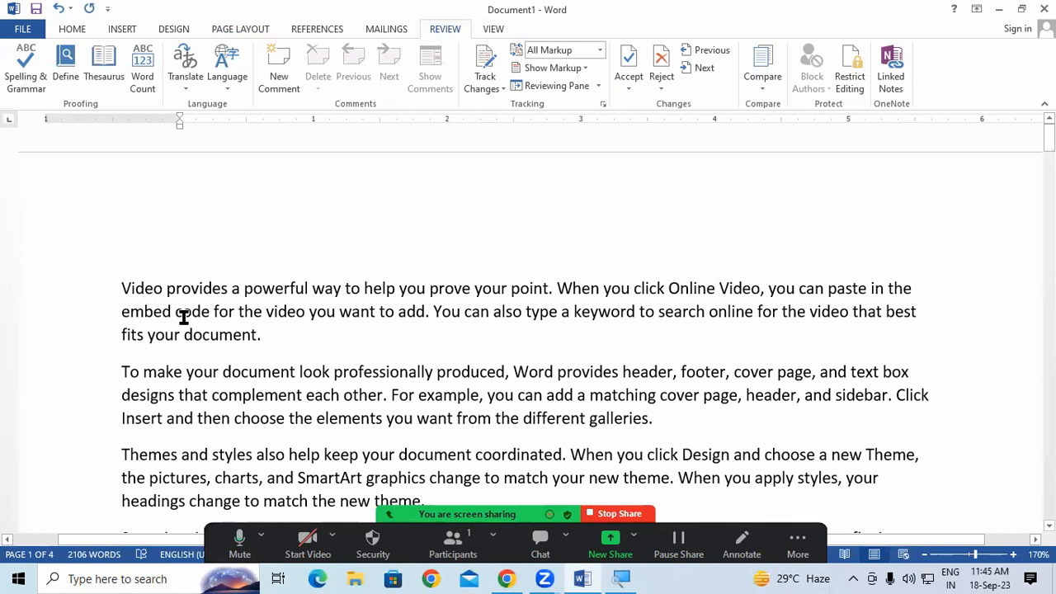
left_click(269, 334)
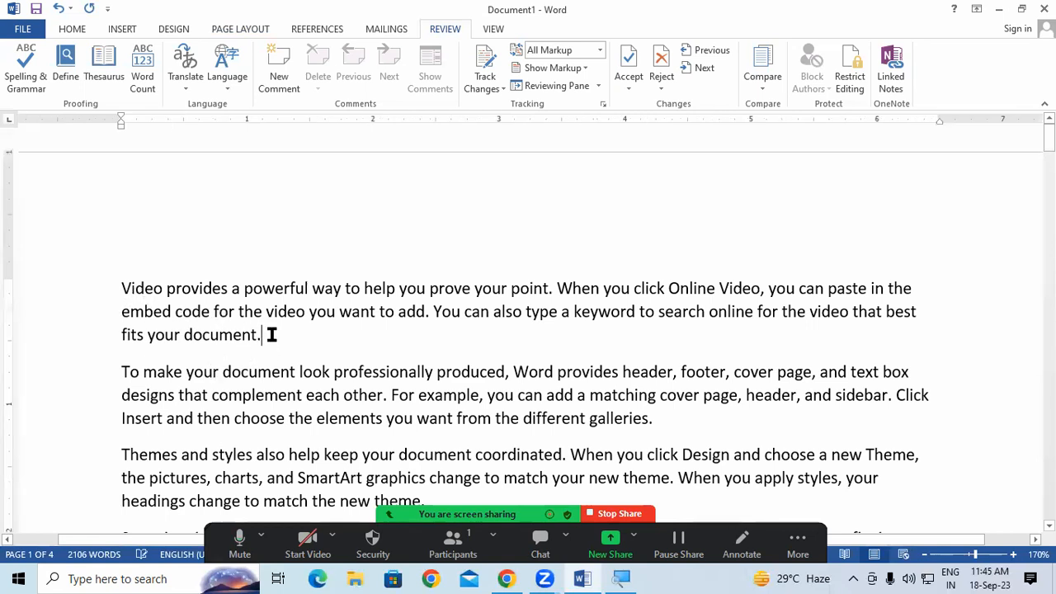
key("Return")
key("Return")
key("Return")
Step: Select the first paragraph and translate it from English to Urdu with Translate Selected Text
left_click_drag(116, 285, 256, 335)
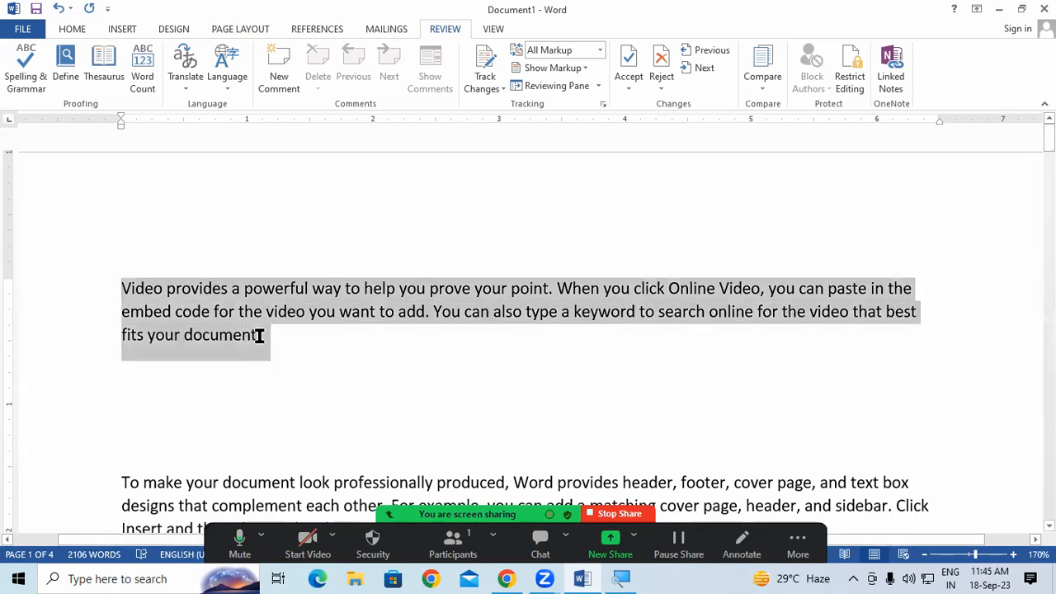
left_click(188, 55)
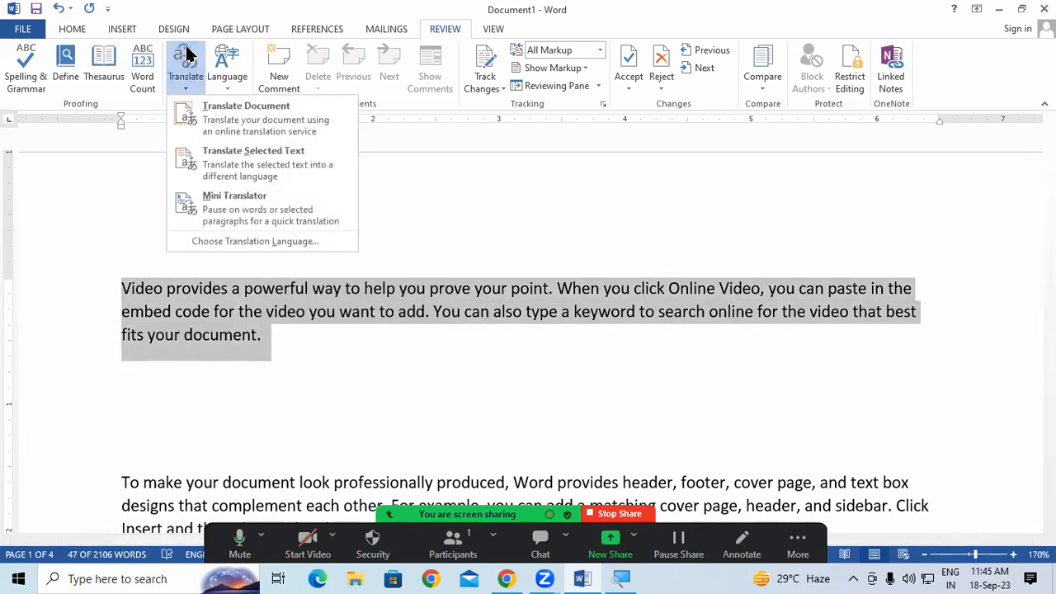
left_click(246, 173)
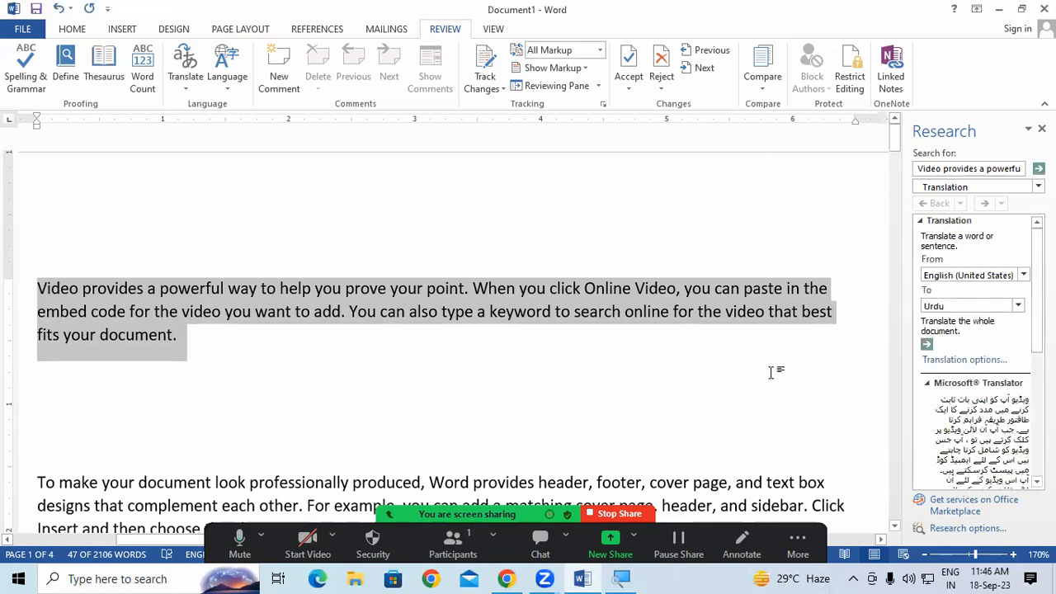
Step: Switch the translation target to Hindi and insert the Hindi text in place of the first paragraph
left_click(1017, 308)
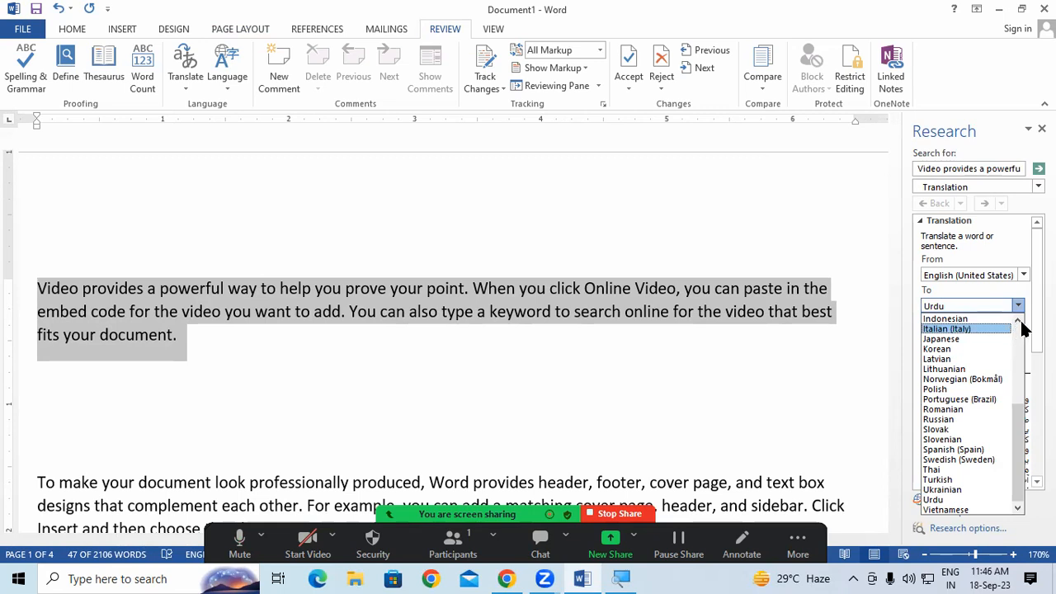
left_click(1017, 322)
left_click(1017, 322)
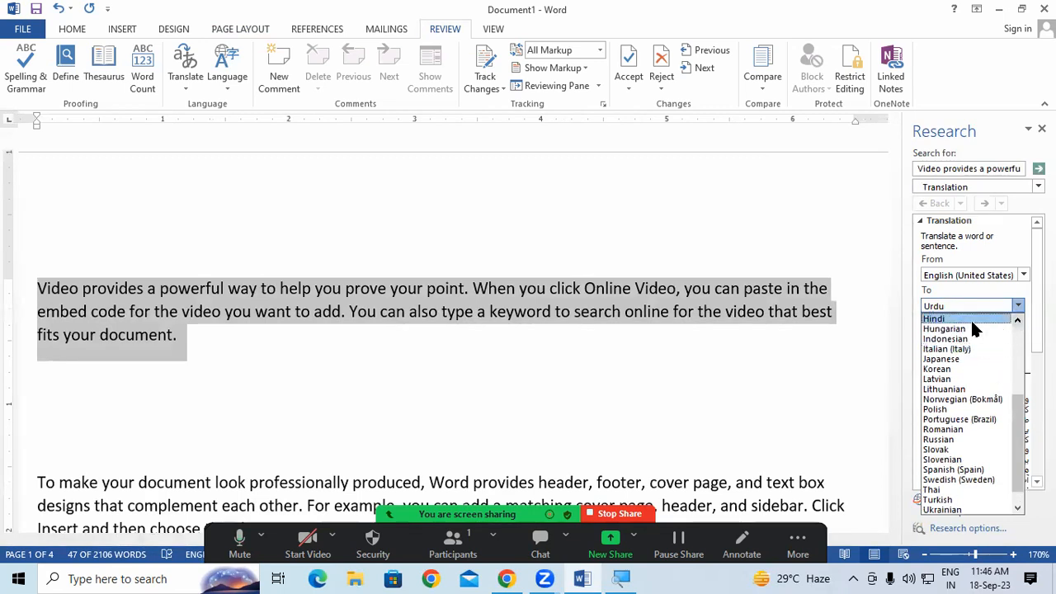
left_click(970, 317)
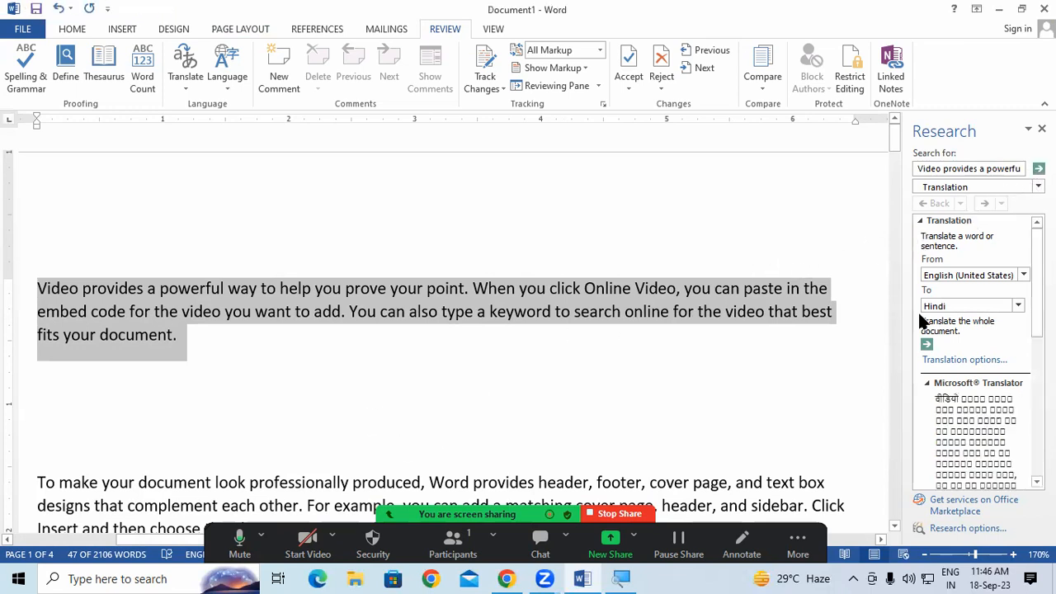
scroll(987, 389, "down", 5)
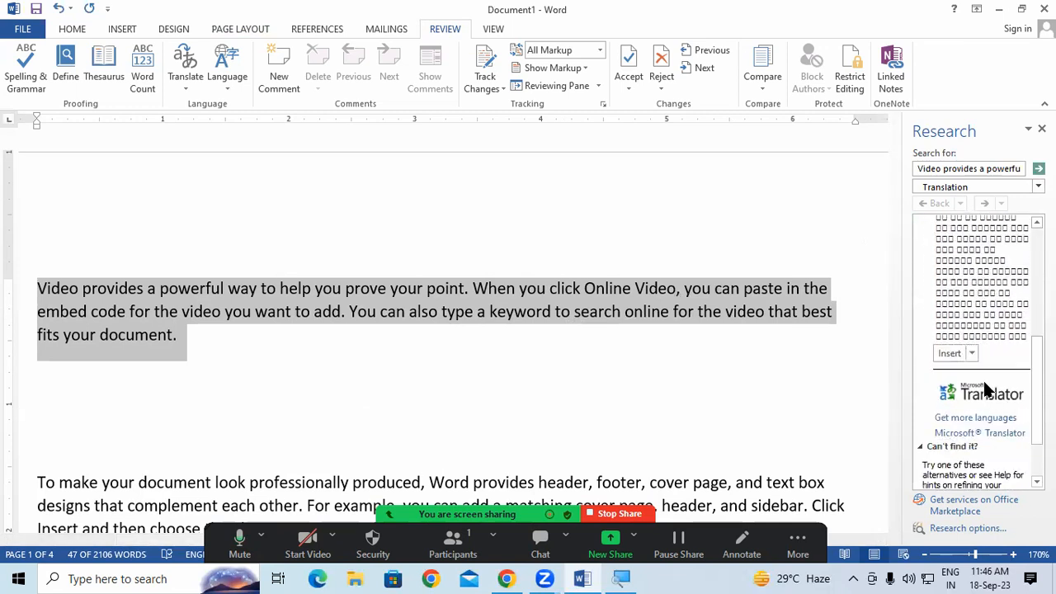
left_click(950, 355)
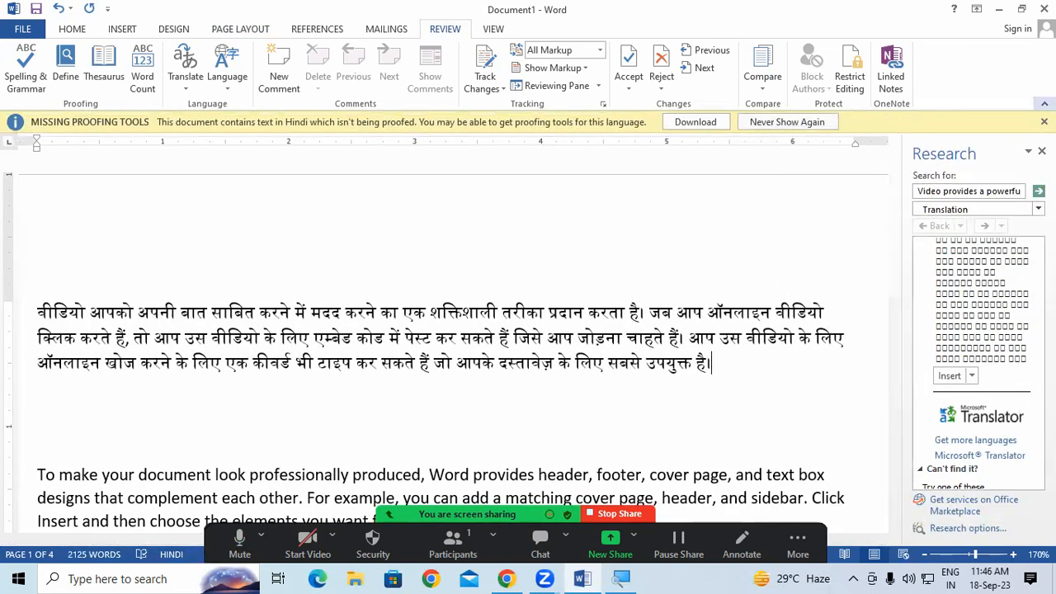
Step: Dismiss the Missing Proofing Tools warning and undo the translation to restore the English first paragraph
left_click(1043, 121)
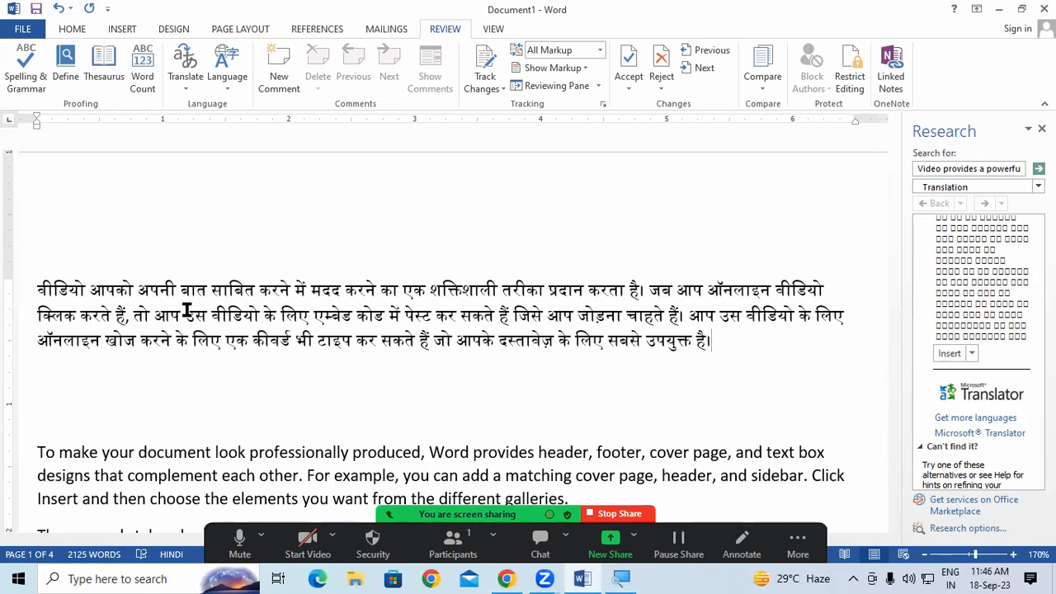
key("ctrl+z")
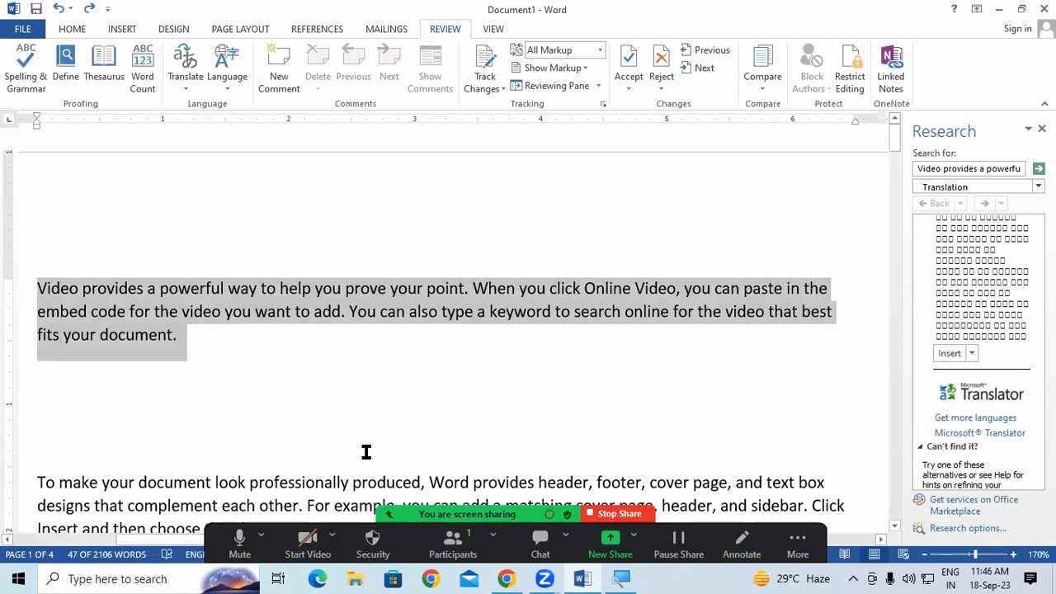
left_click(365, 448)
Step: Close the Research pane, then view the Office language preferences and close Word Options
left_click(1041, 129)
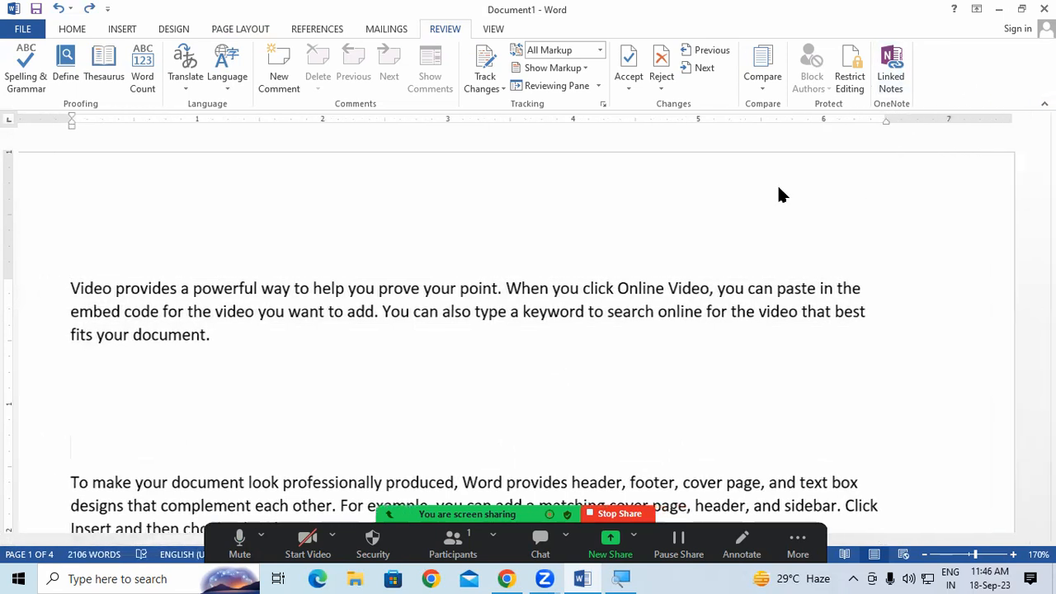
left_click(219, 71)
left_click(249, 123)
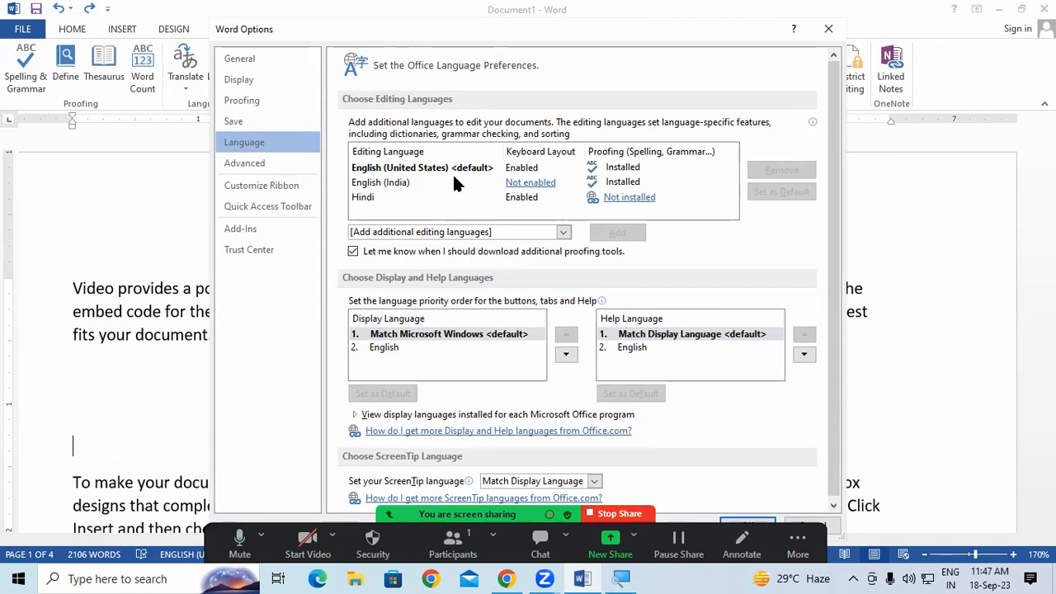
left_click(828, 29)
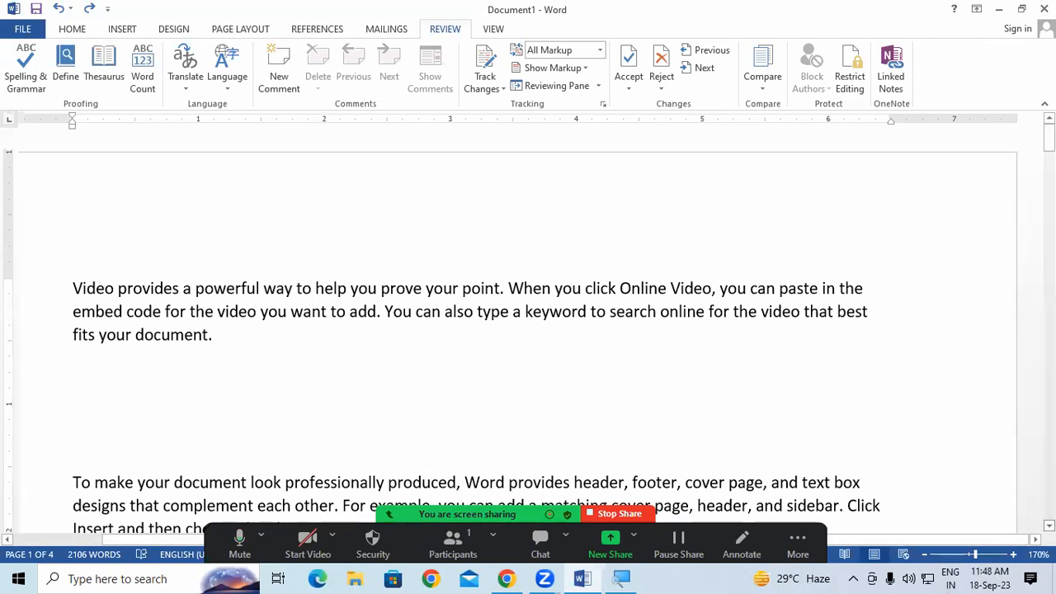
Step: Select and then deselect the words 'and sidebar', and minimize the Word window
scroll(915, 404, "down", 3)
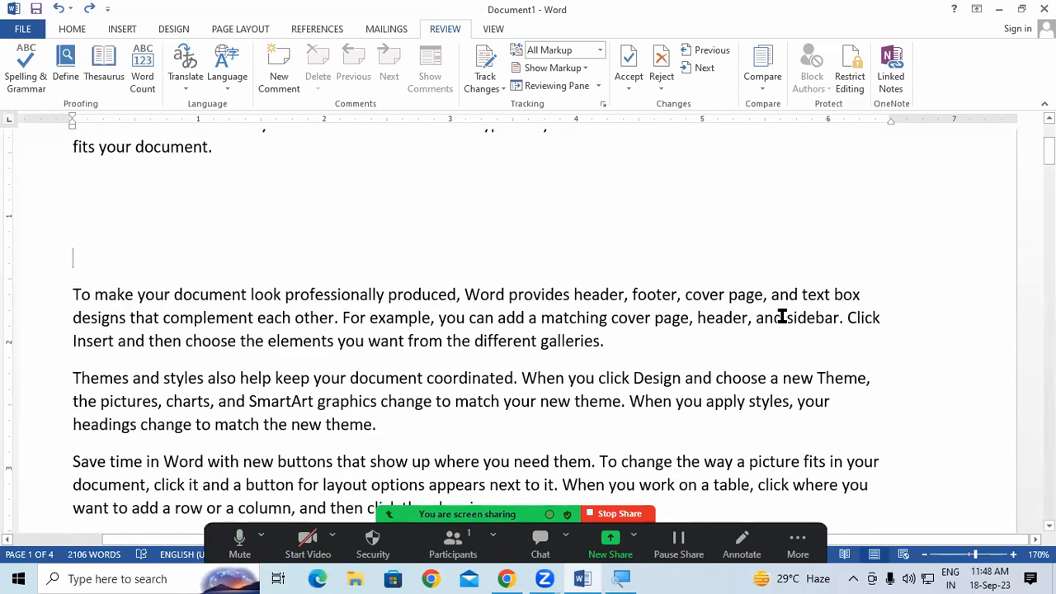
left_click_drag(754, 318, 830, 323)
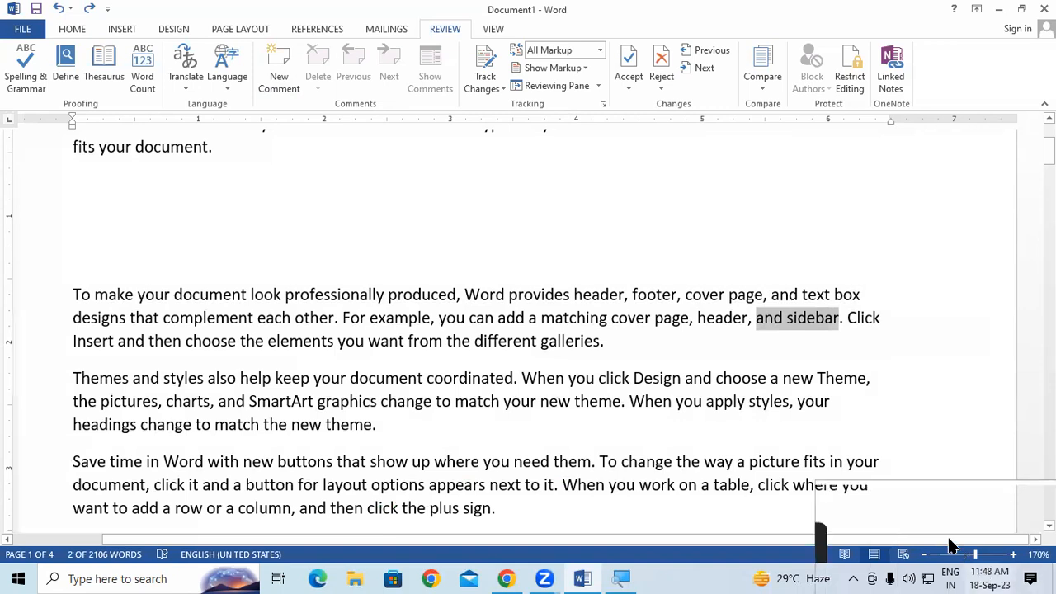
left_click(744, 320)
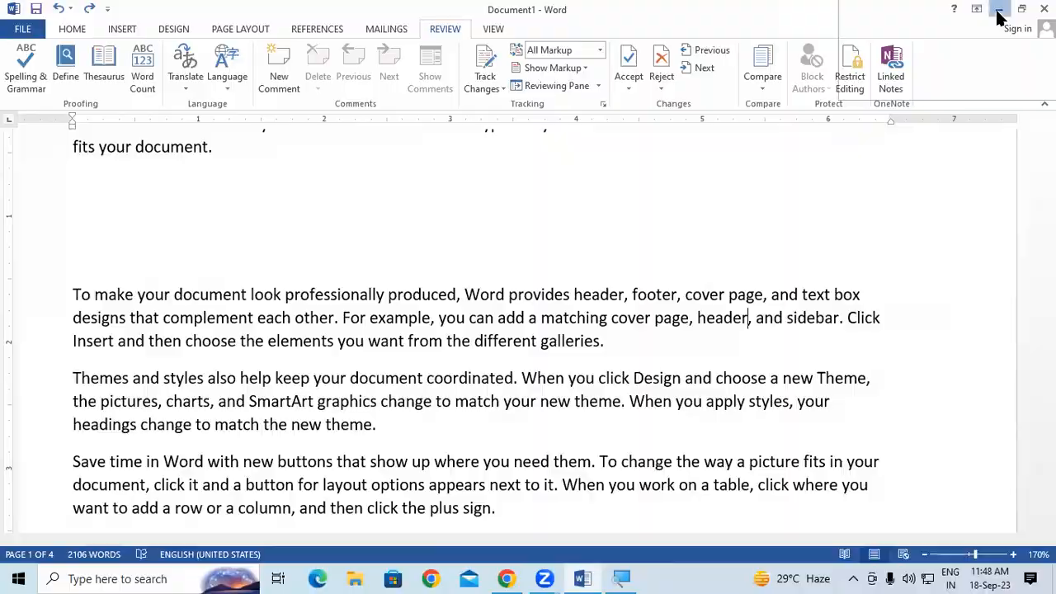
left_click(998, 10)
Step: Refresh the desktop and restore the Word document from the taskbar
right_click(914, 113)
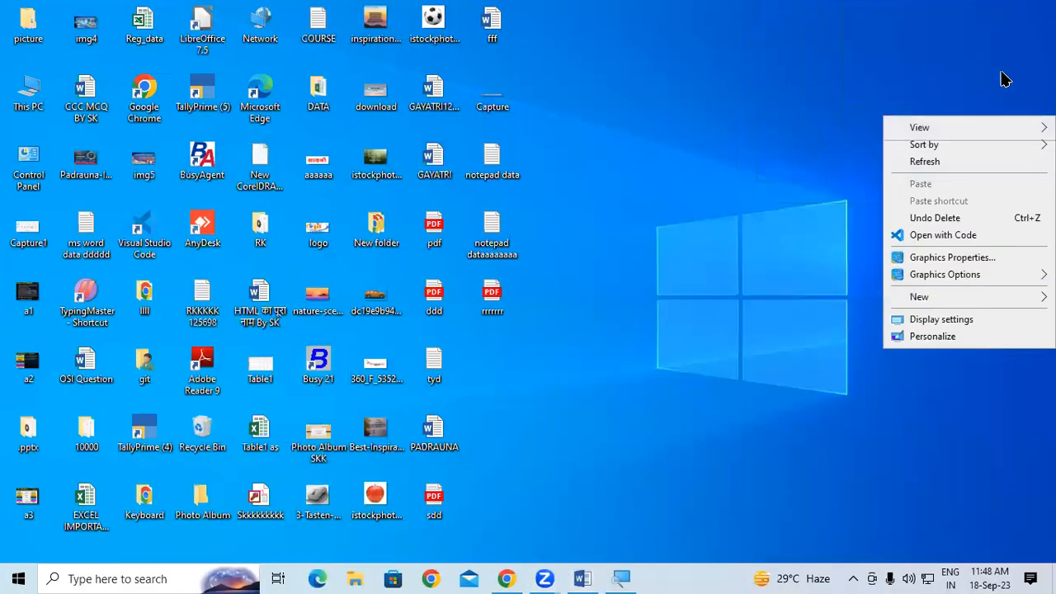
left_click(936, 160)
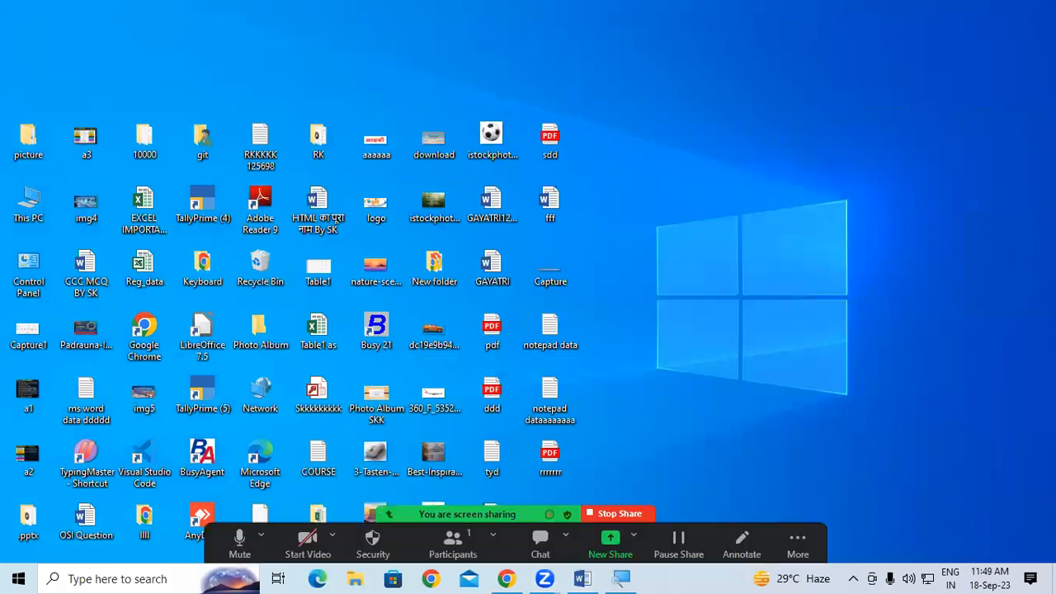
left_click(582, 578)
Step: Select the word 'galleries', start closing Word, and cancel the save prompt to keep the document open
left_click(850, 356)
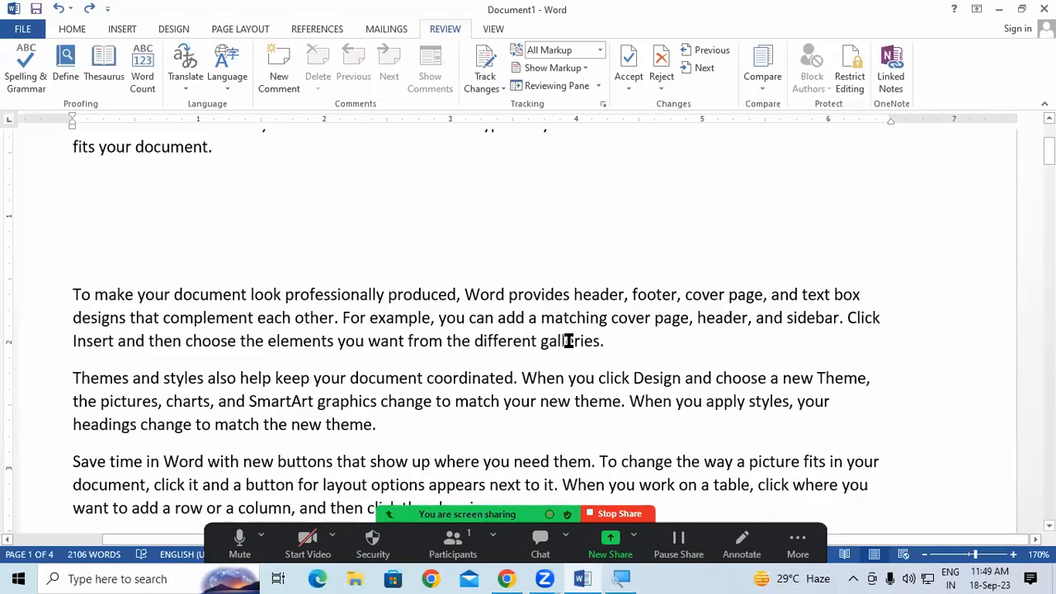
left_click_drag(541, 341, 600, 343)
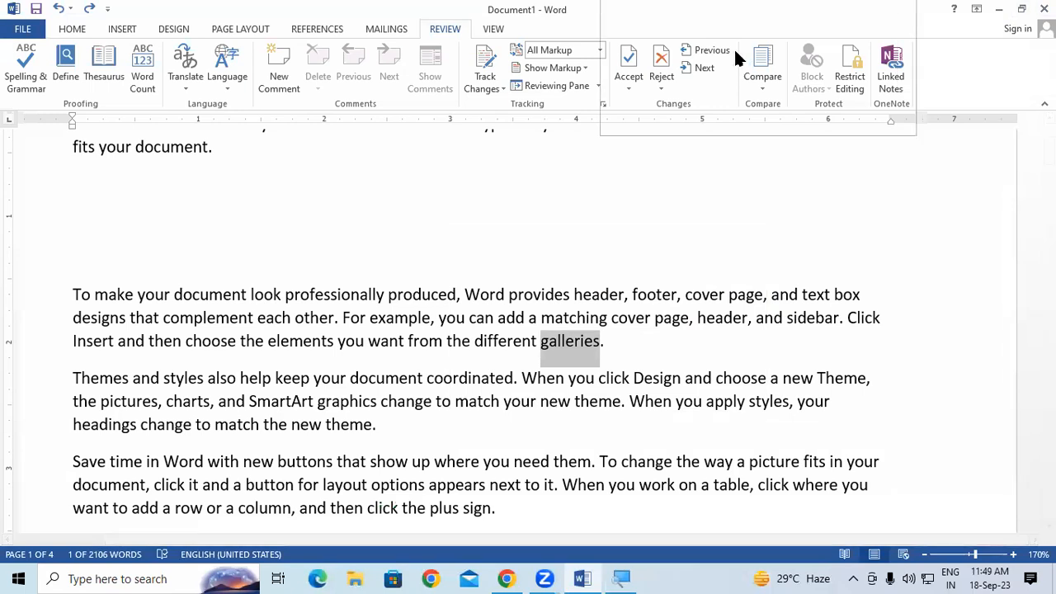
left_click(1044, 8)
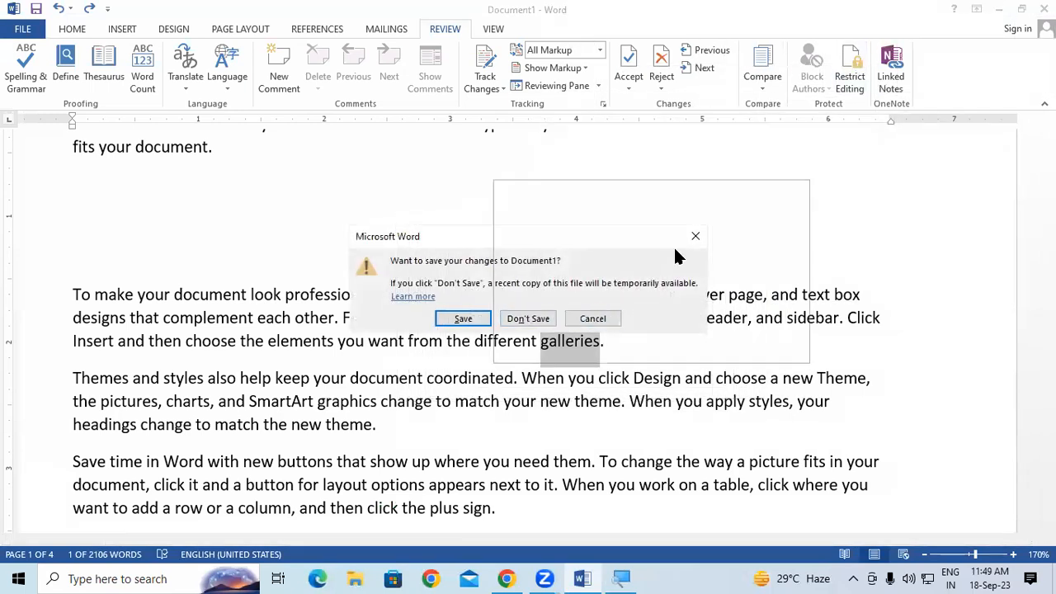
left_click(693, 238)
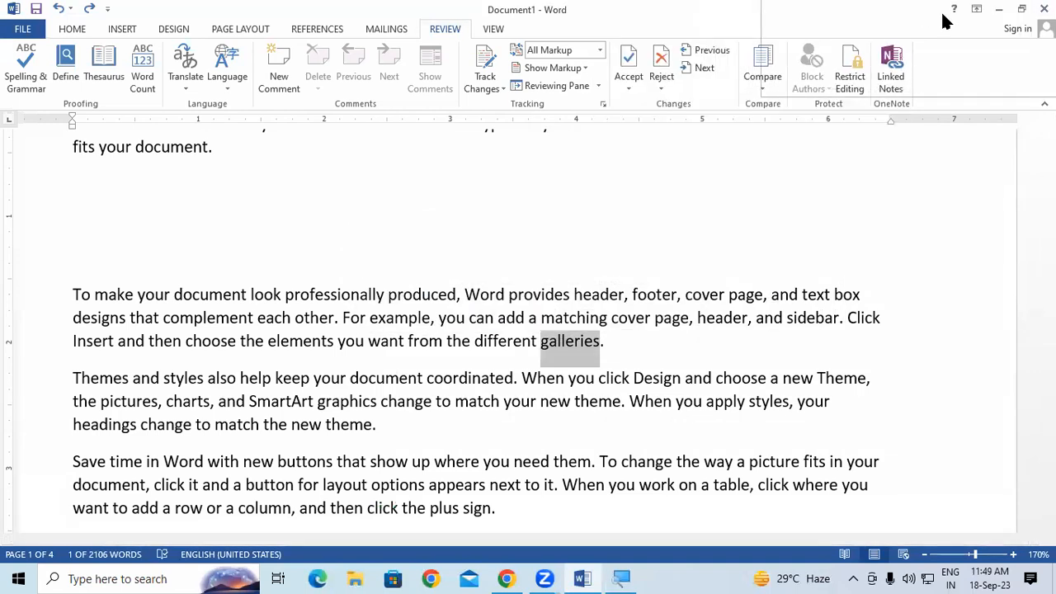
Step: Minimize Word, refresh the desktop, toggle the docked Magnifier view, and restore Word
left_click(1000, 9)
right_click(833, 89)
left_click(865, 137)
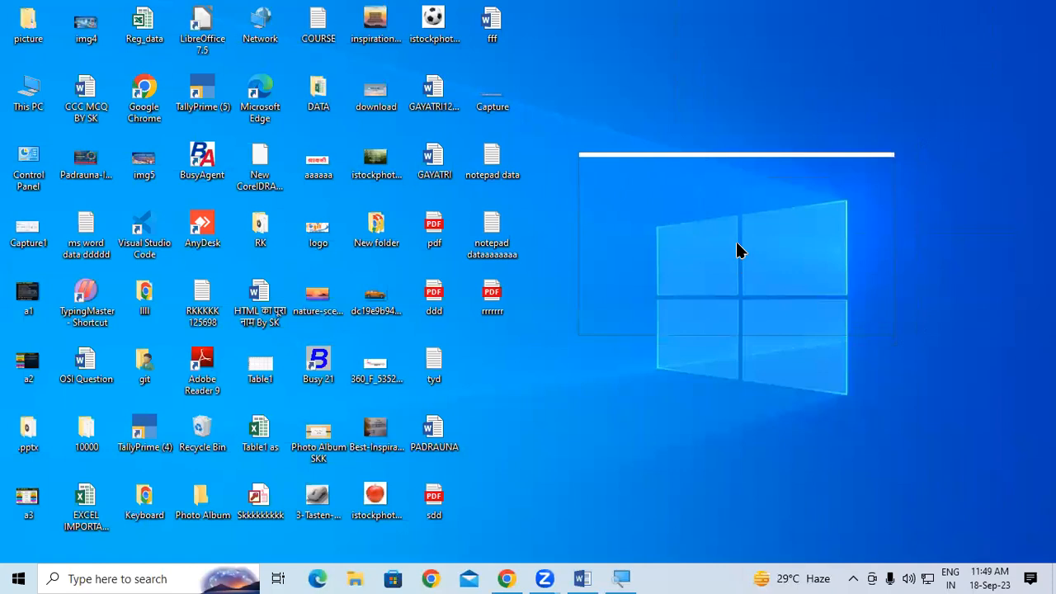
key("ctrl+alt+d")
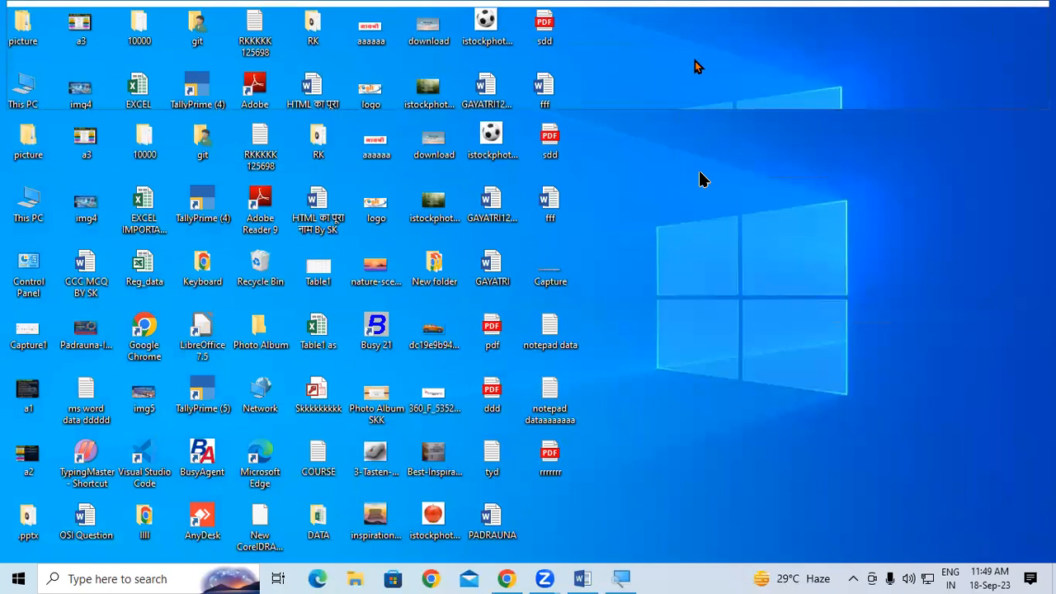
key("ctrl+alt+f")
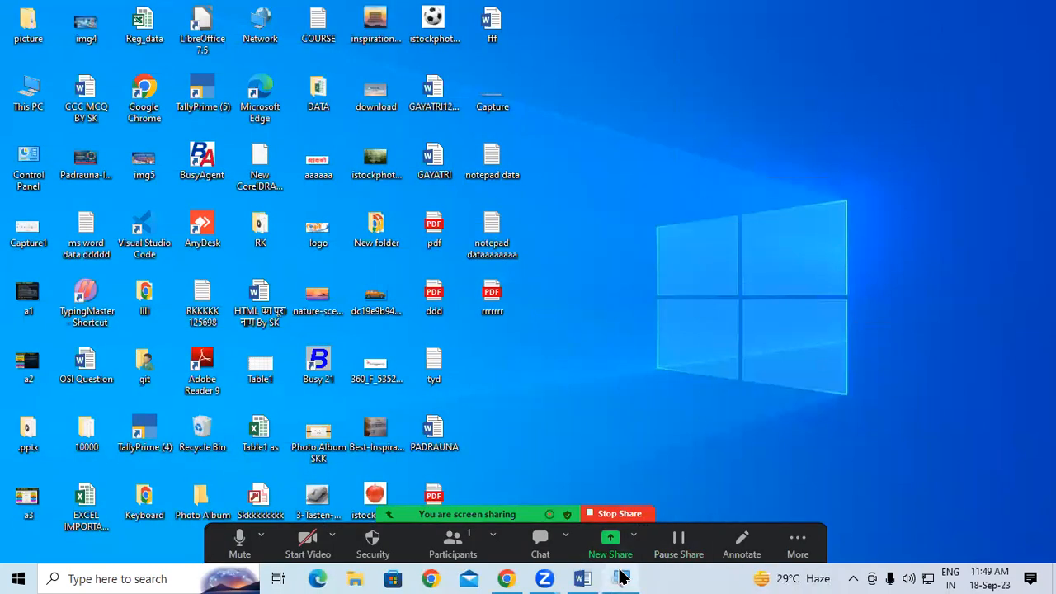
mouse_move(621, 578)
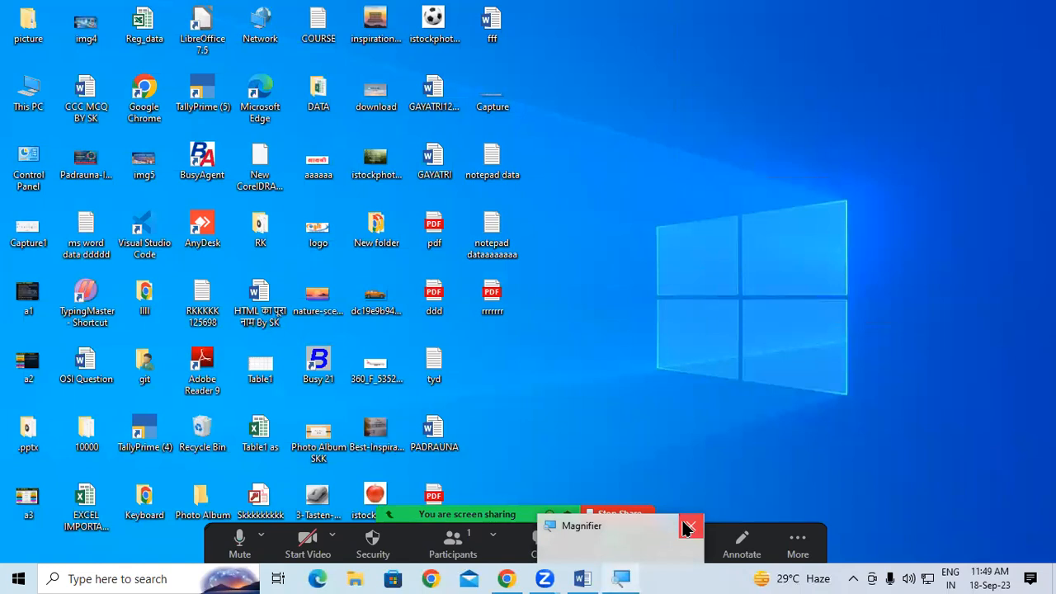
left_click(583, 578)
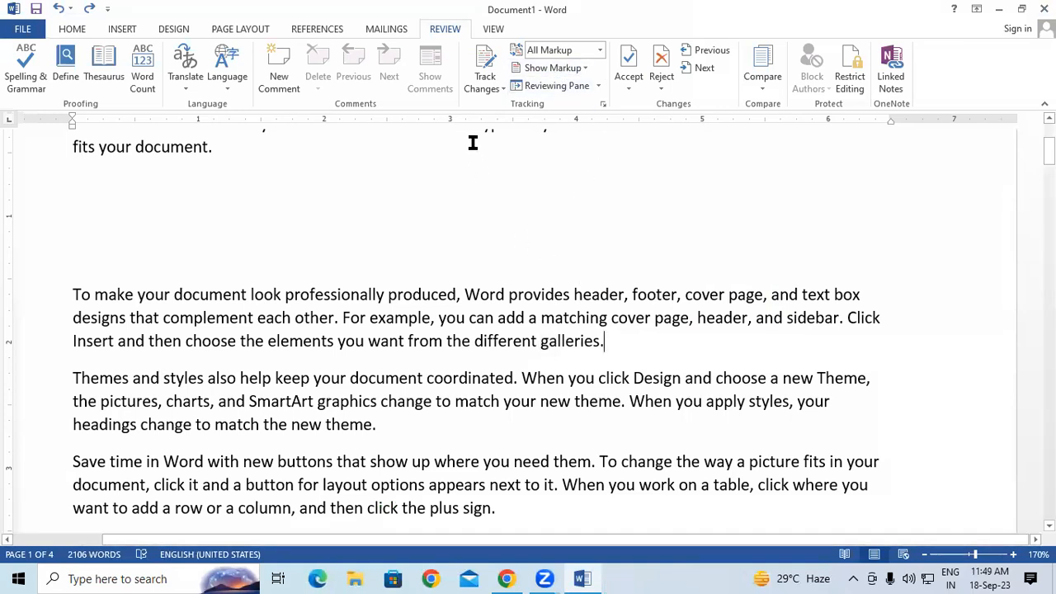
Step: Add a comment 'ggh' on 'galleries.' and then delete it
left_click_drag(540, 345, 606, 340)
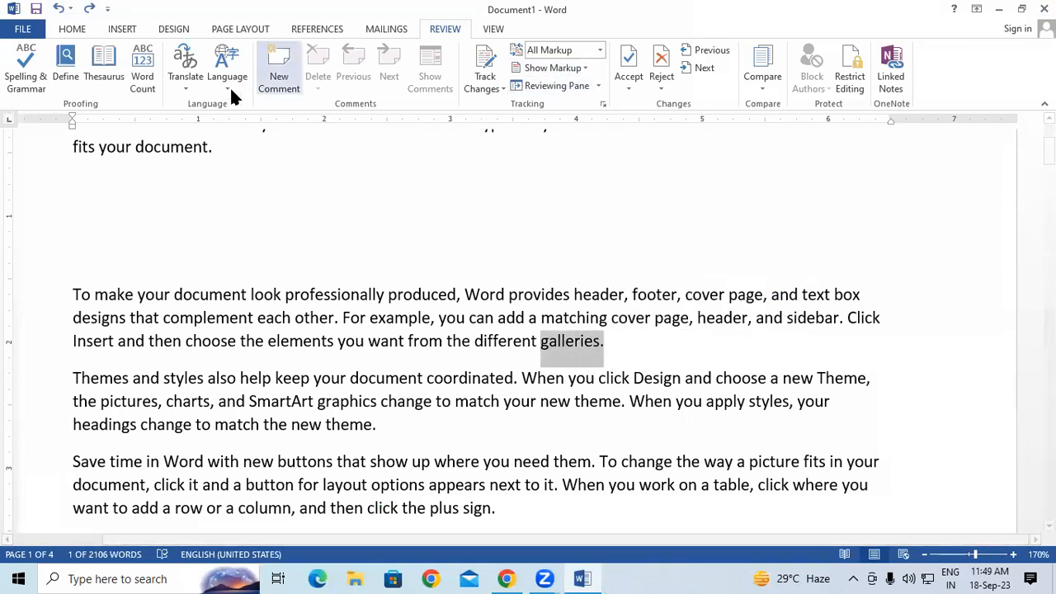
left_click(269, 61)
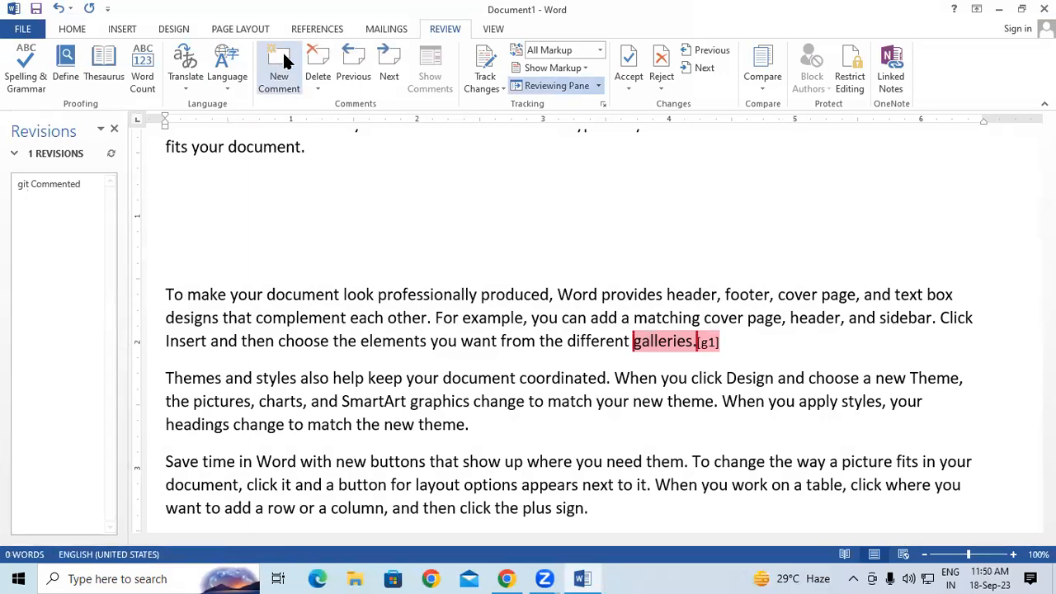
type("ggh")
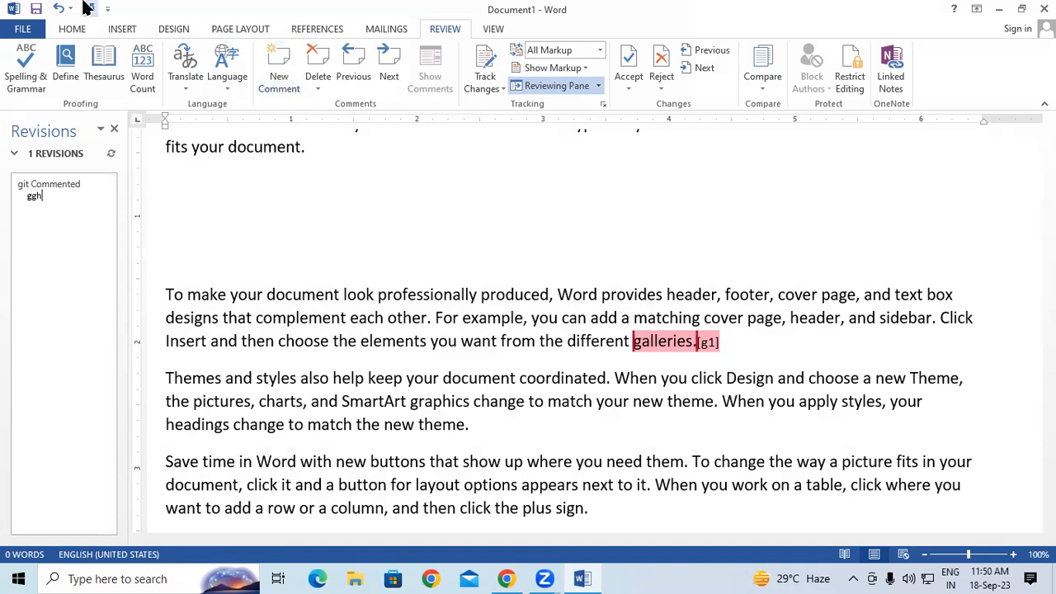
left_click(460, 205)
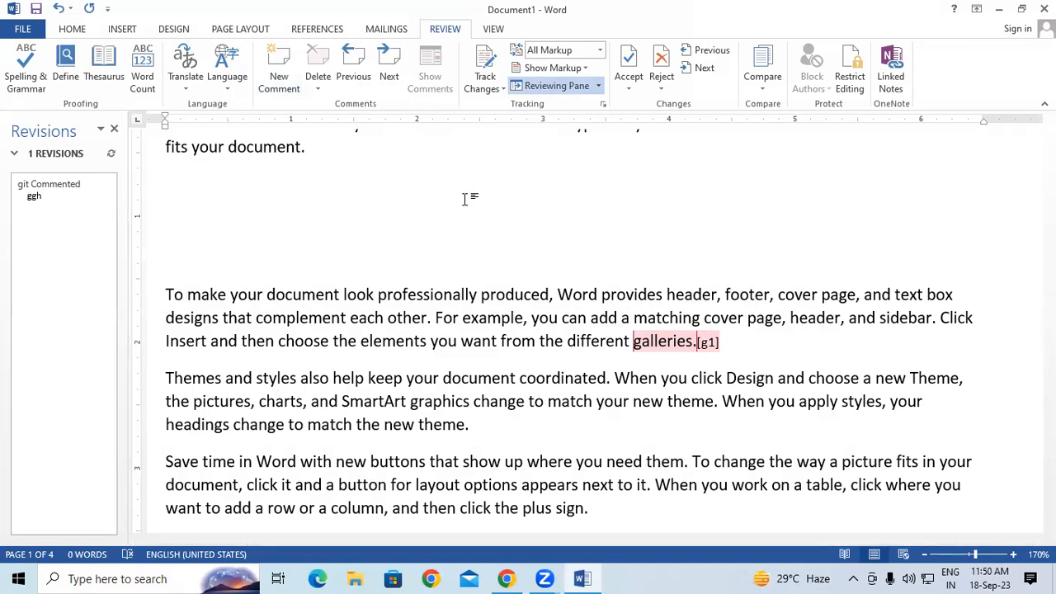
left_click(642, 345)
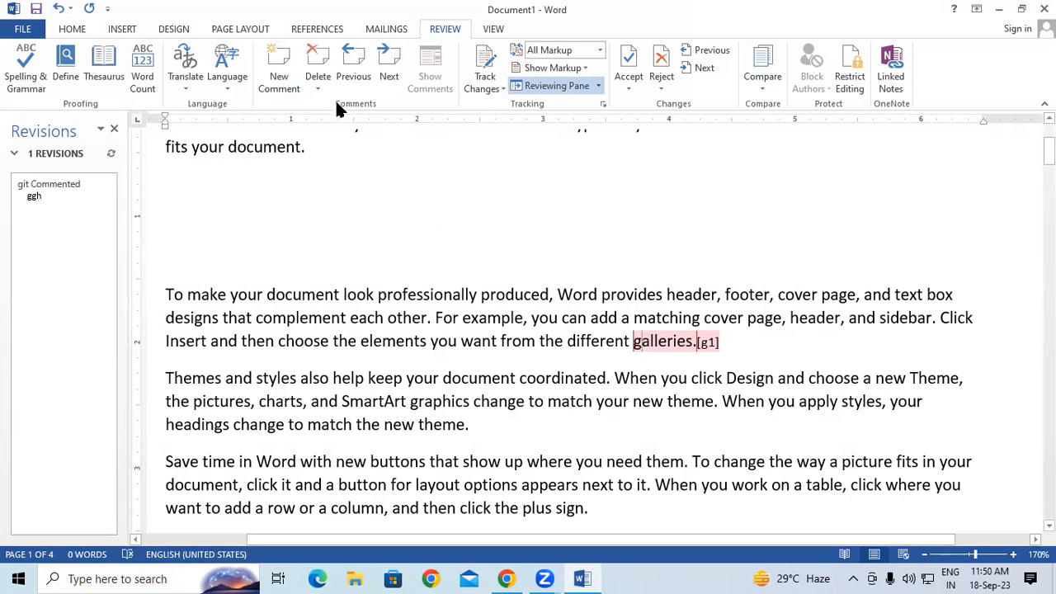
left_click(317, 69)
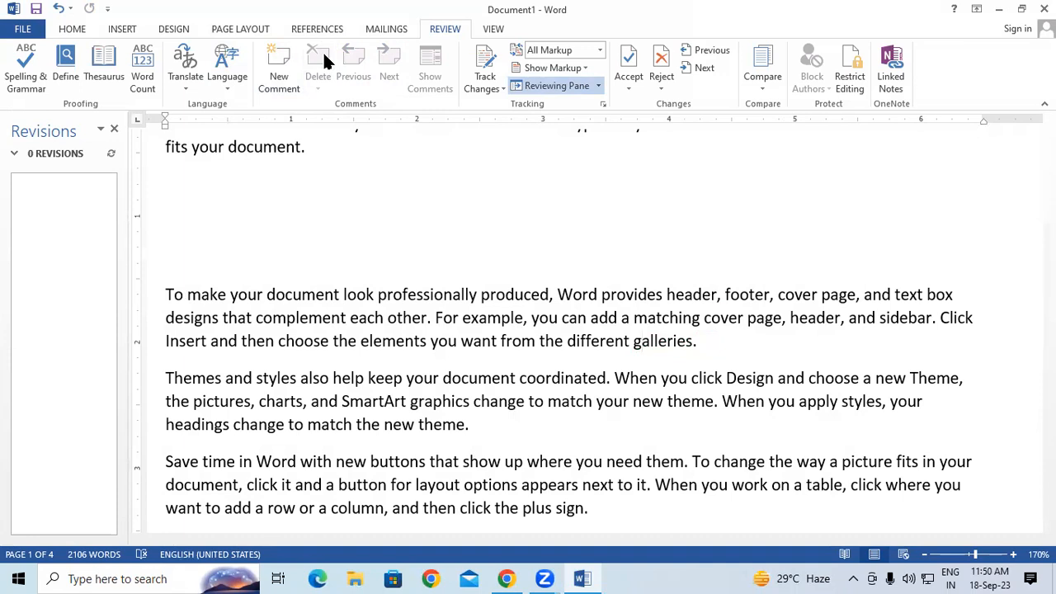
Step: Add a new comment 'dsdrggd' on the word 'galleries'
left_click_drag(636, 340, 692, 341)
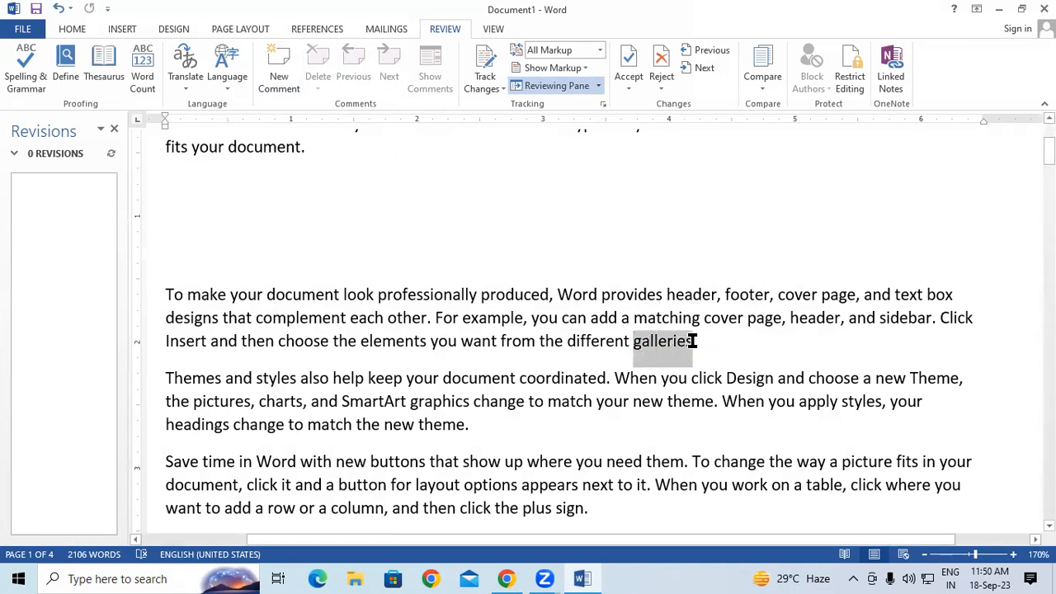
left_click(283, 66)
type("dsdrggd")
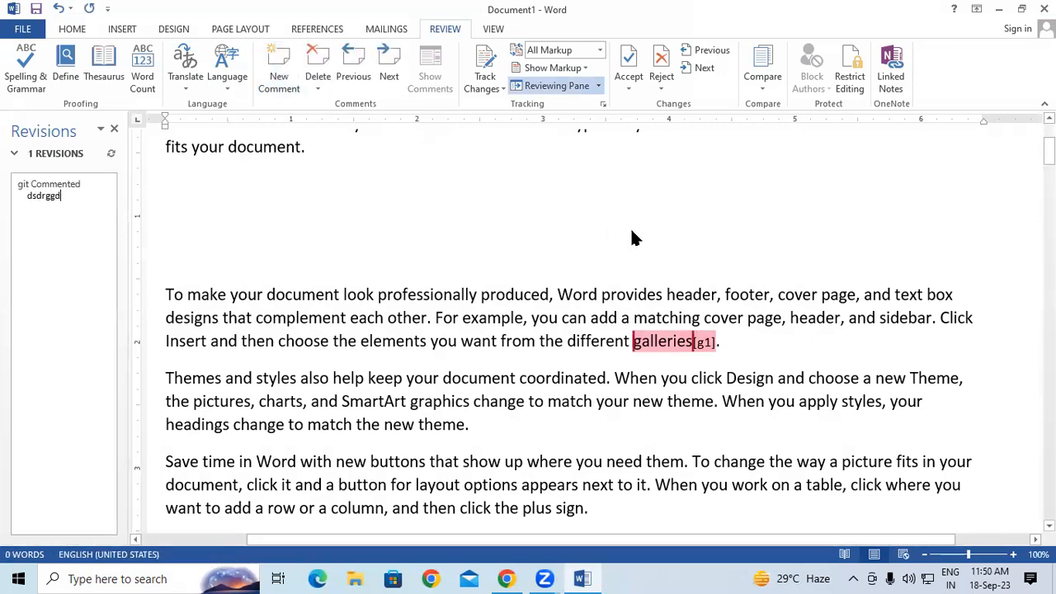
left_click(697, 363)
Step: Add a second comment 'cfbfbfc' on 'new theme.' and hide the comments list
left_click_drag(633, 402, 720, 402)
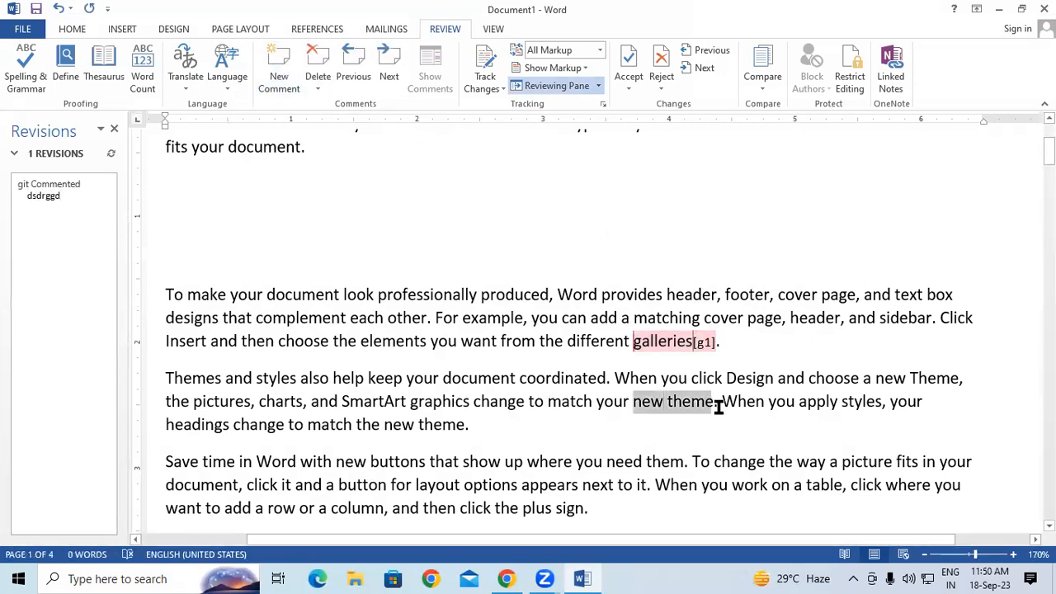
left_click(282, 61)
type("cfbfbfc")
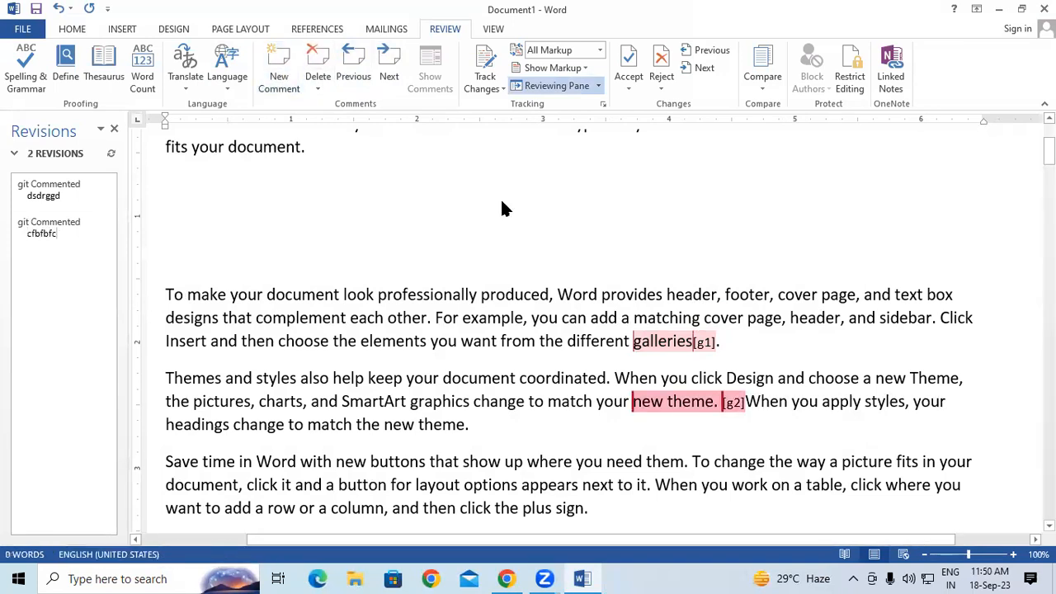
left_click(547, 198)
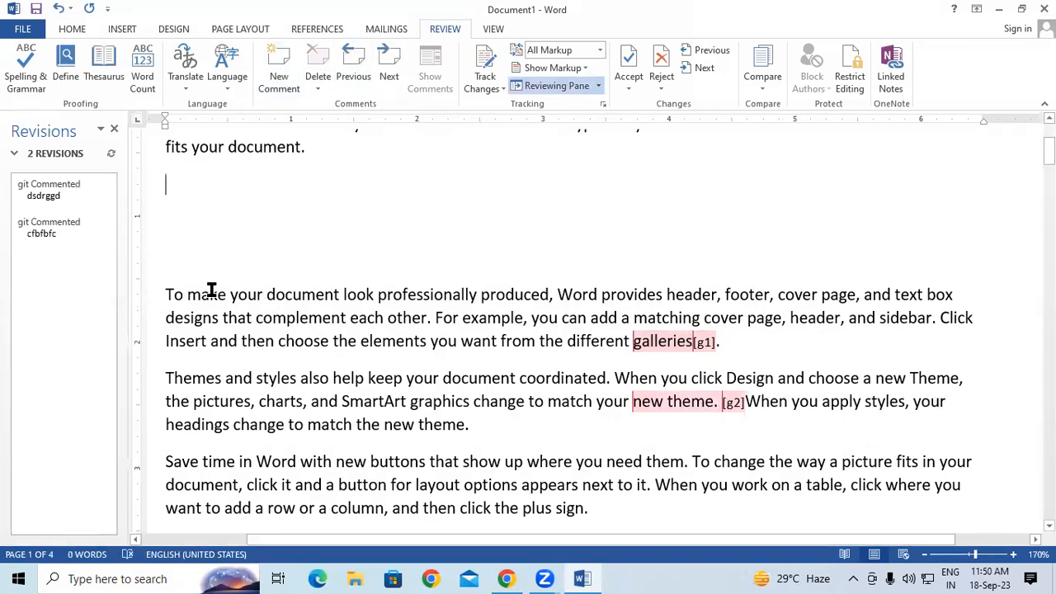
left_click(165, 294)
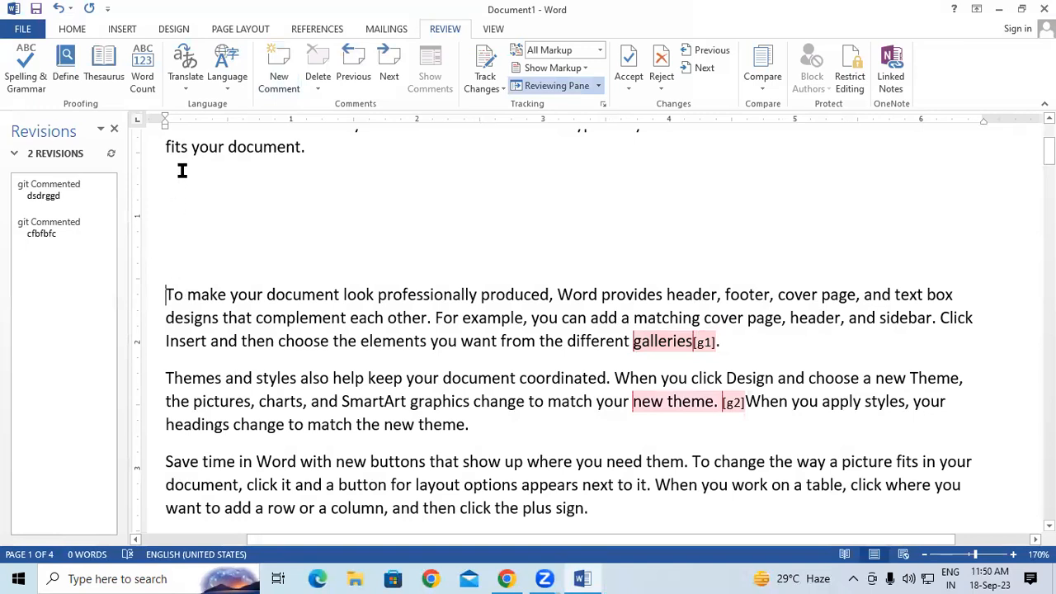
left_click(113, 129)
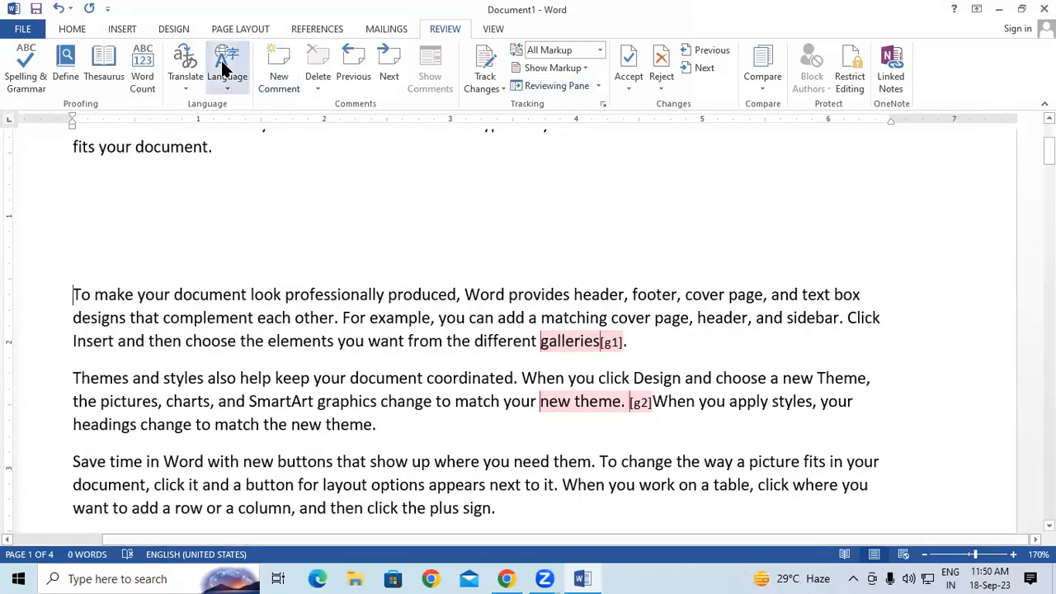
Step: Step through comments with Next/Previous, delete the 'galleries' and 'new theme' comments, and close the empty pane
left_click(383, 71)
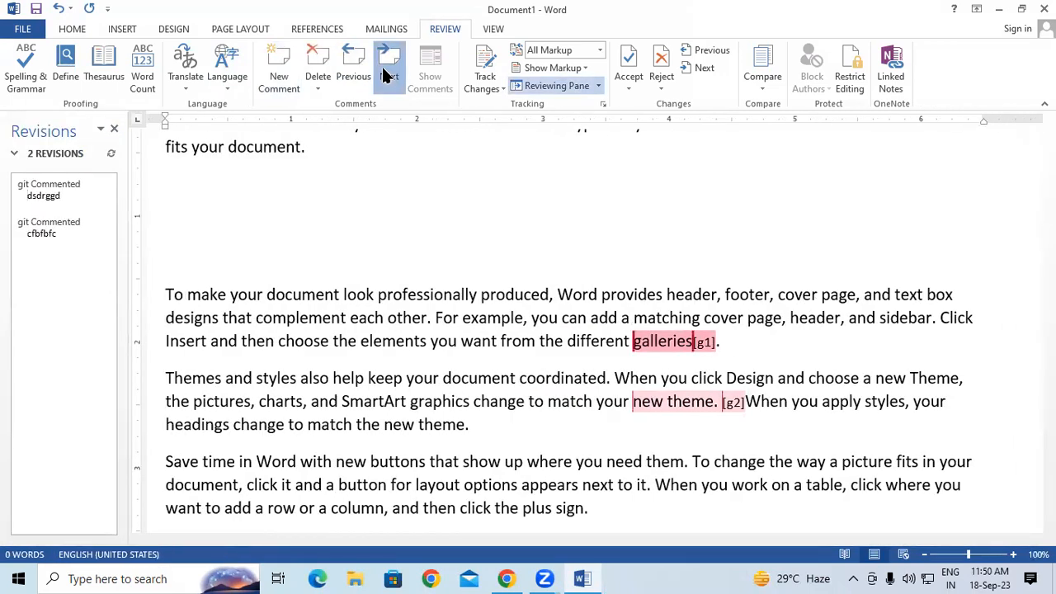
left_click(383, 71)
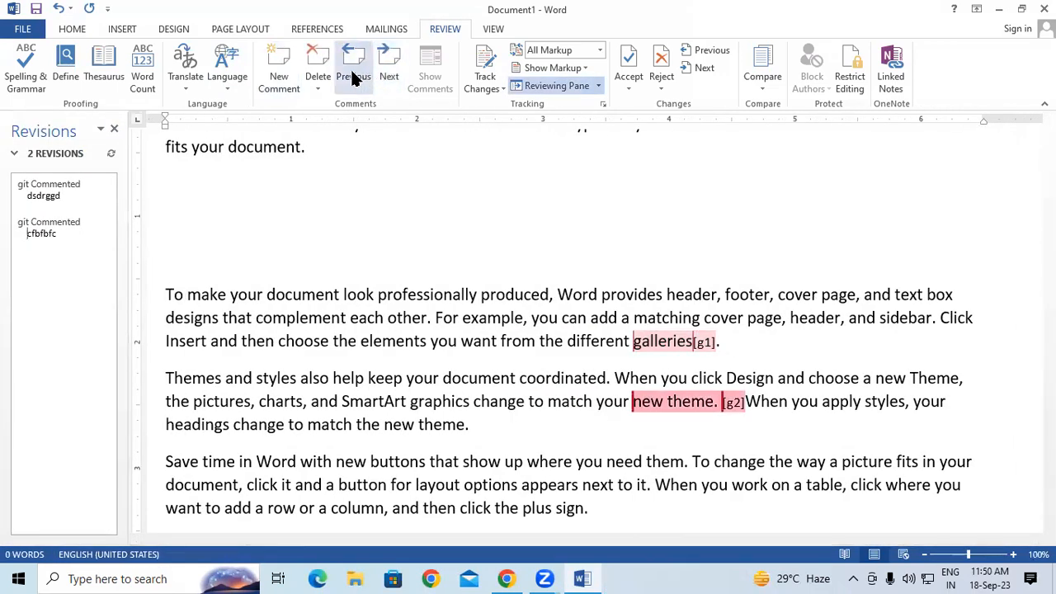
left_click(353, 76)
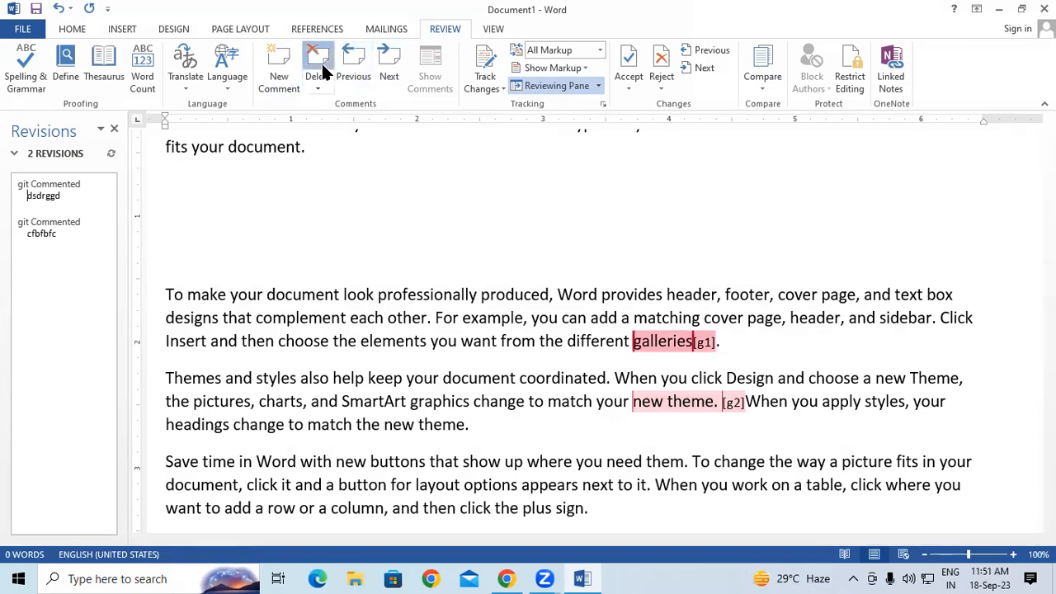
left_click(323, 73)
left_click(346, 67)
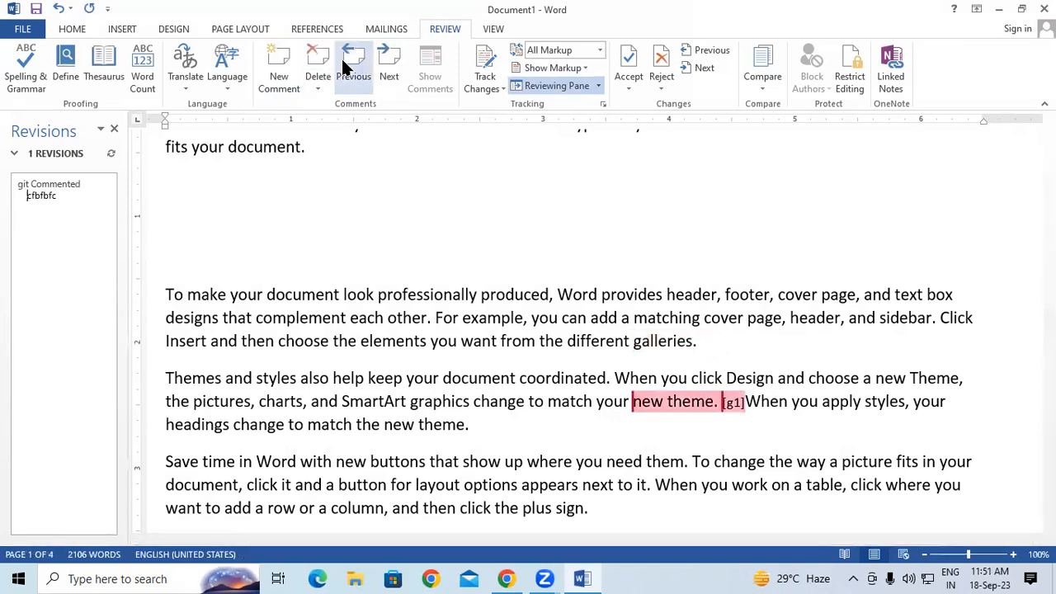
left_click(311, 67)
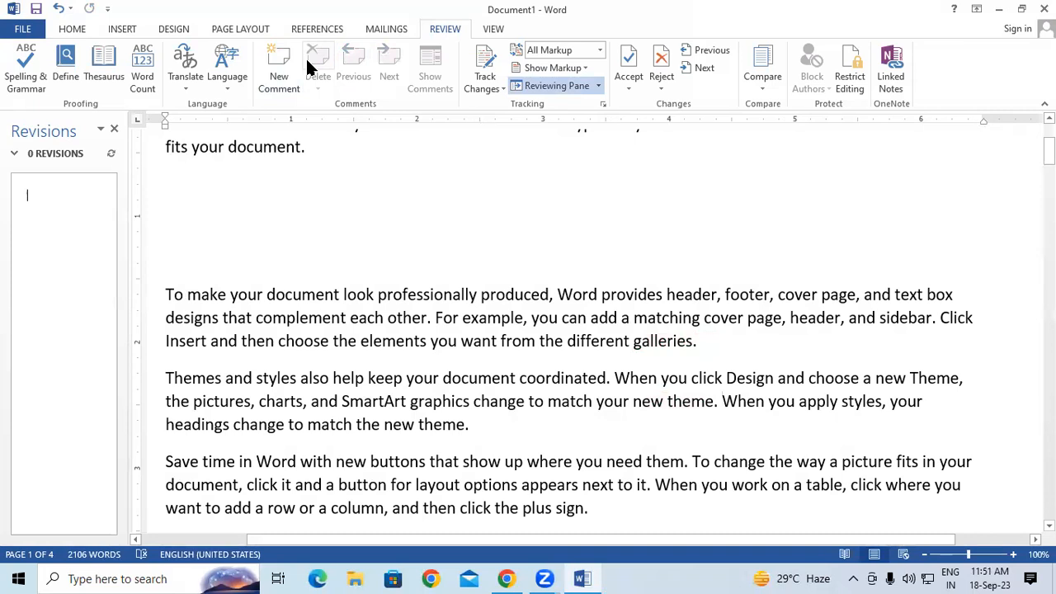
left_click(113, 130)
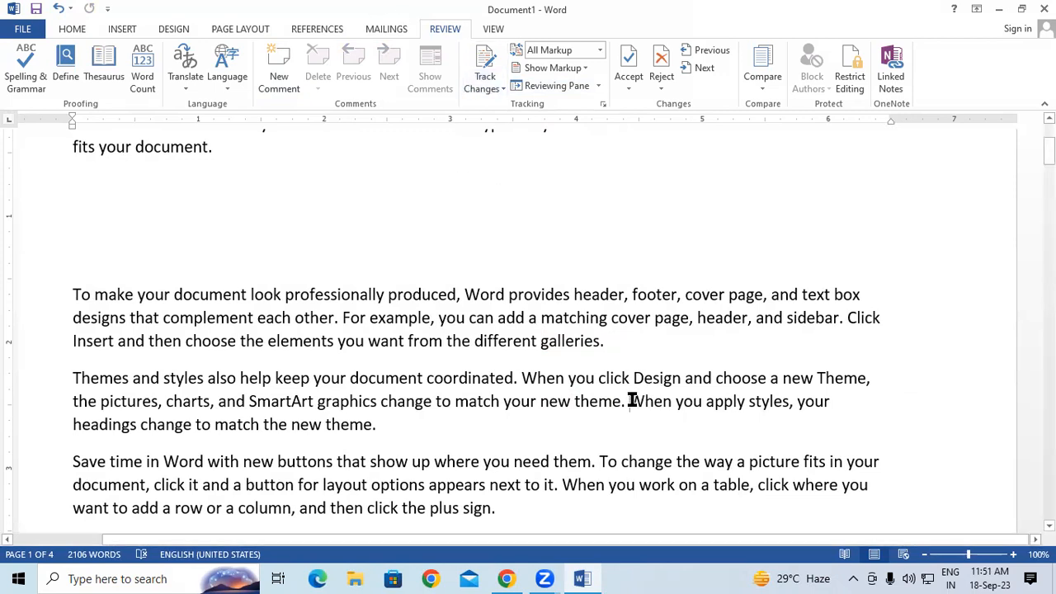
Step: Select 'galleries.', undo the accidental © replacement, and insert a comment with Ctrl+Alt+M
left_click_drag(541, 340, 603, 340)
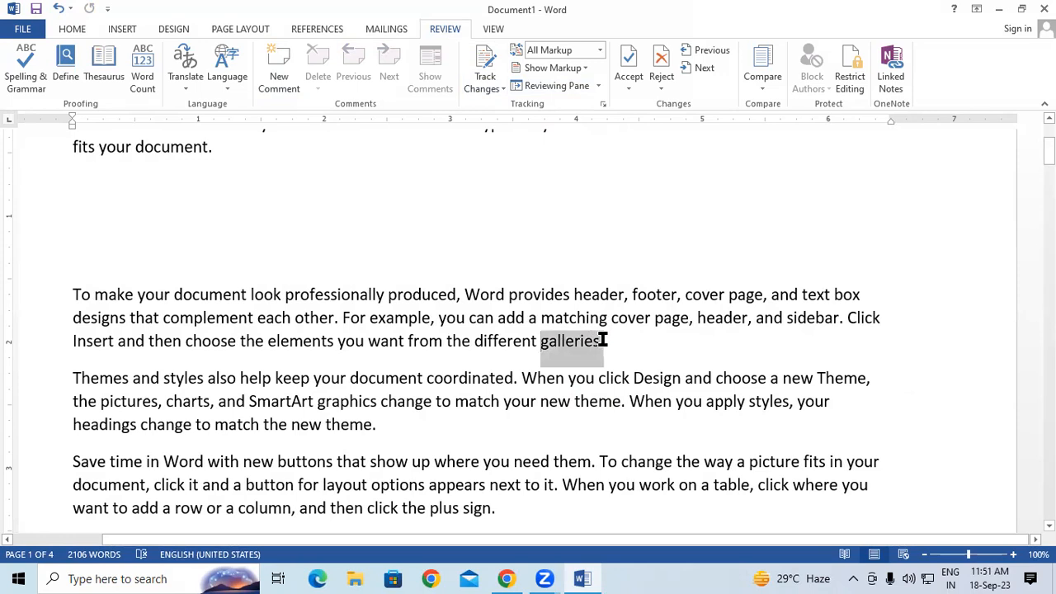
key("ctrl+alt+c")
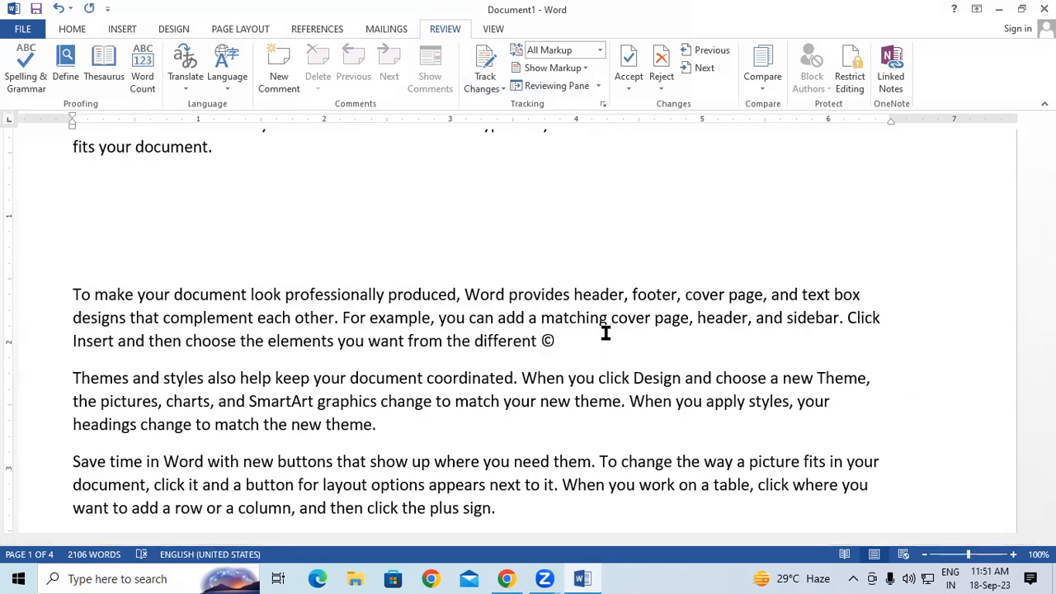
key("ctrl+z")
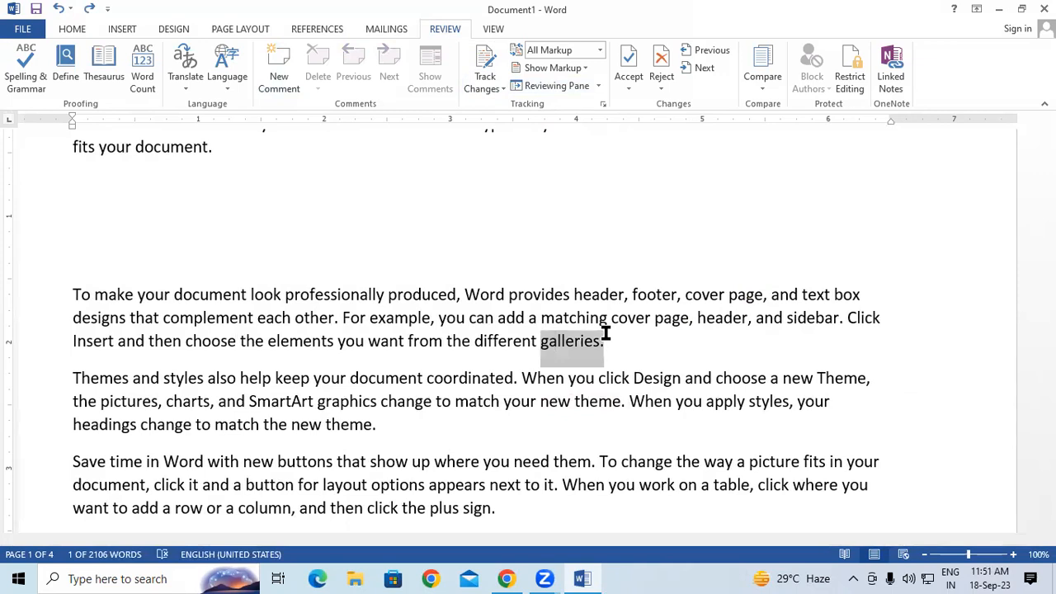
key("ctrl+y")
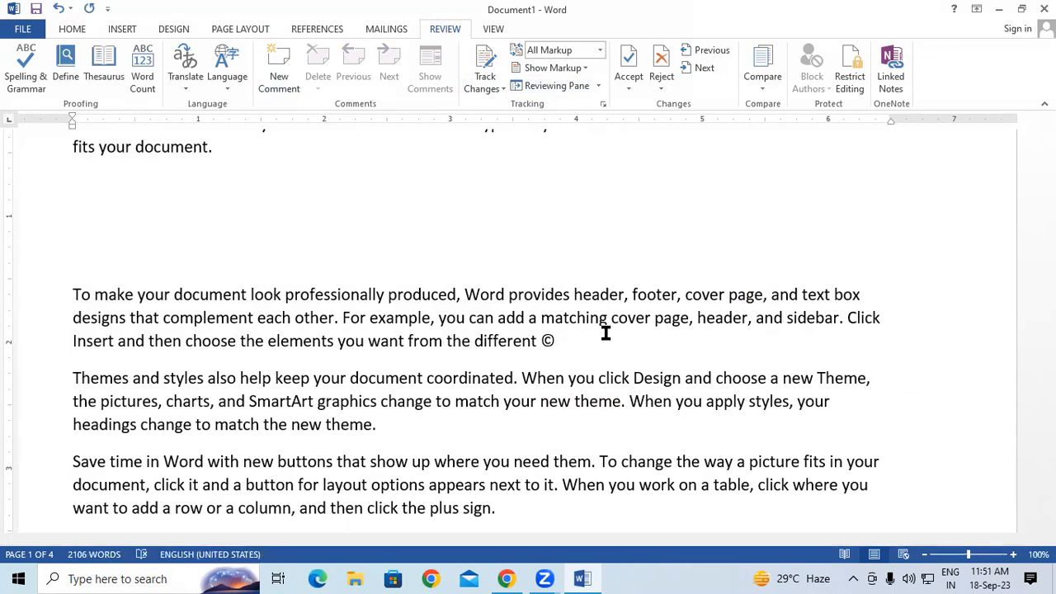
key("ctrl+z")
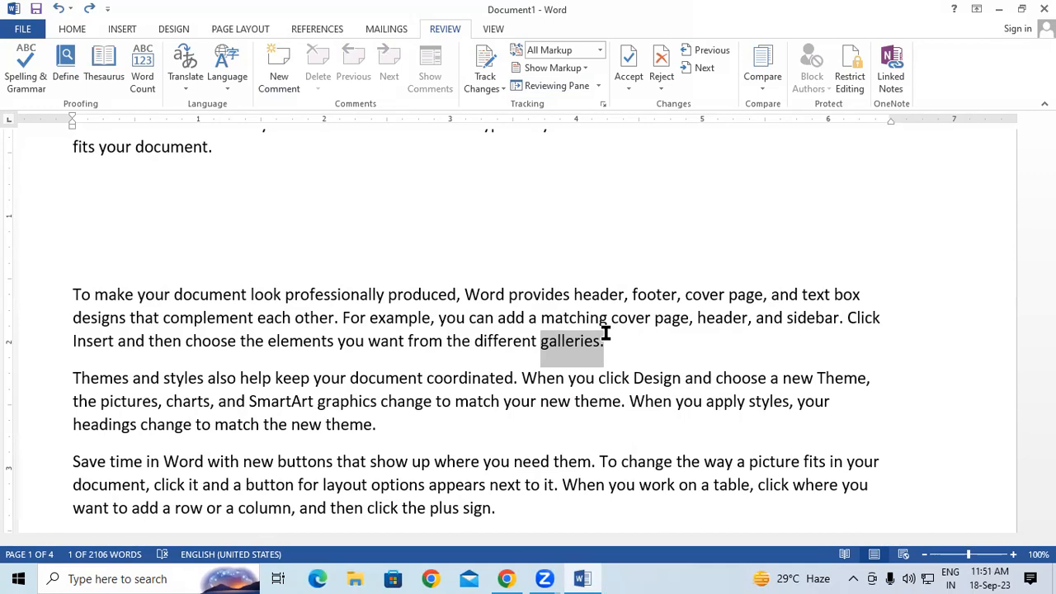
key("ctrl+alt+m")
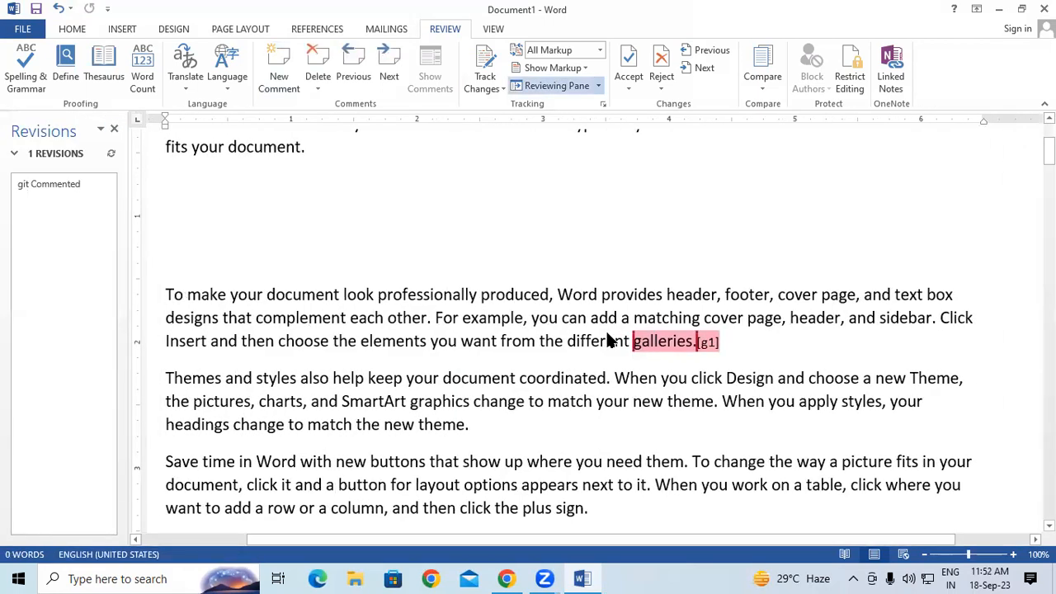
Step: Hide the comments list, select 'styles, your', undo the © replacement, and add a comment there
left_click(114, 134)
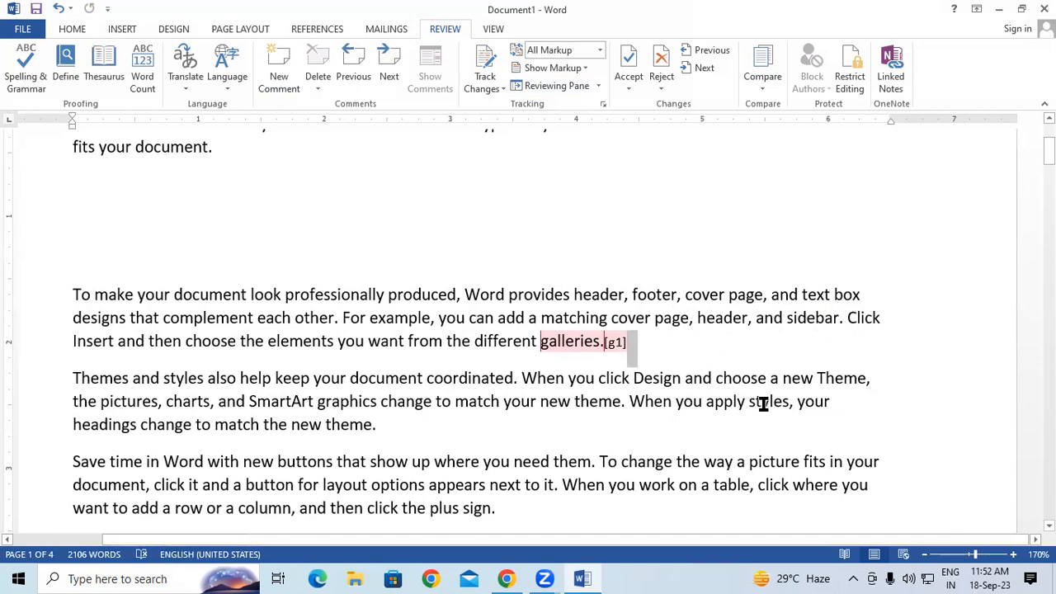
left_click_drag(749, 401, 834, 401)
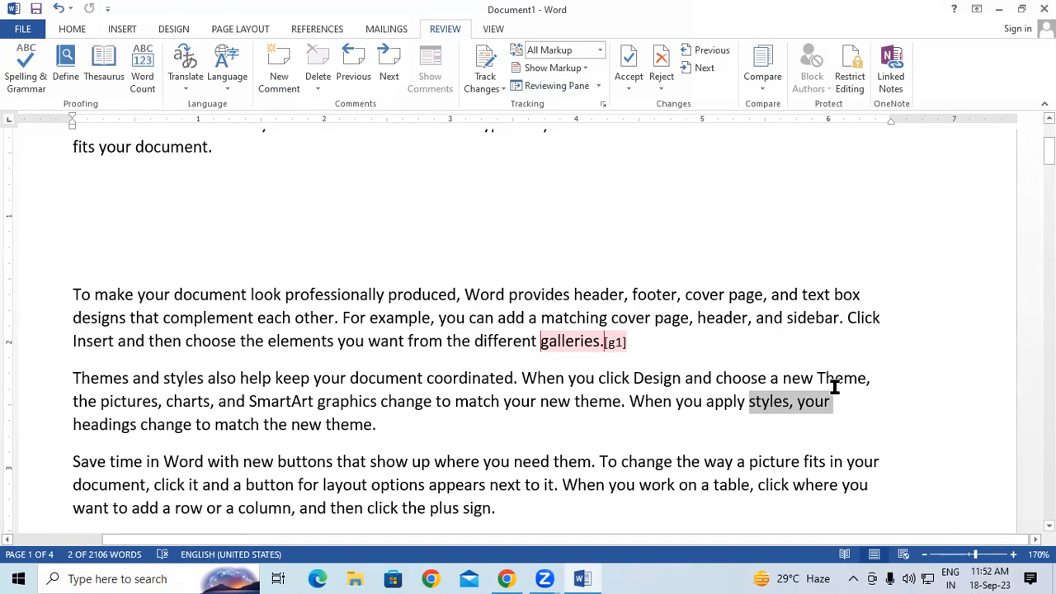
key("ctrl+alt+c")
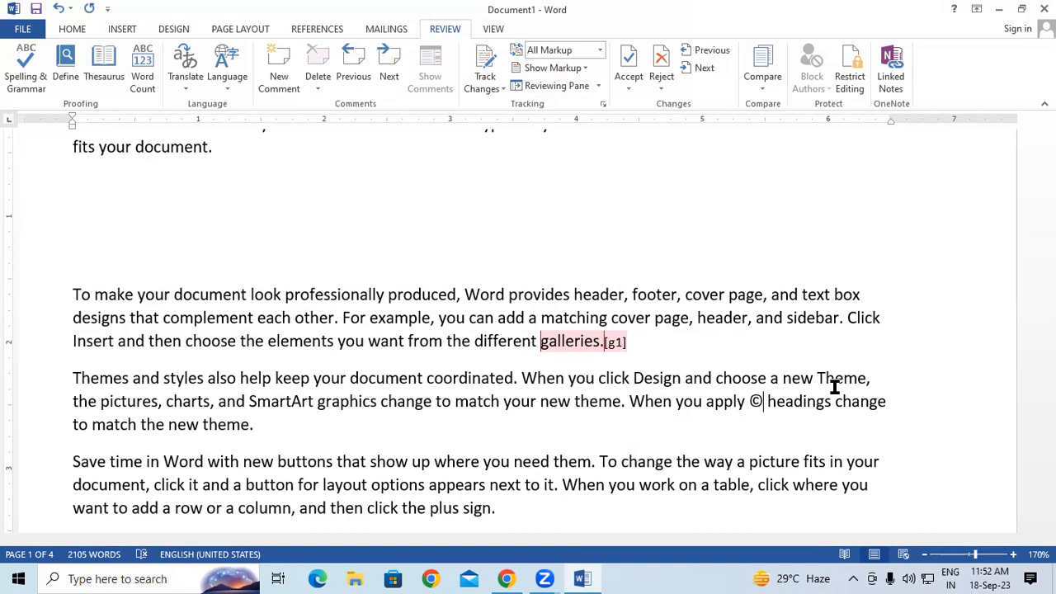
key("ctrl+z")
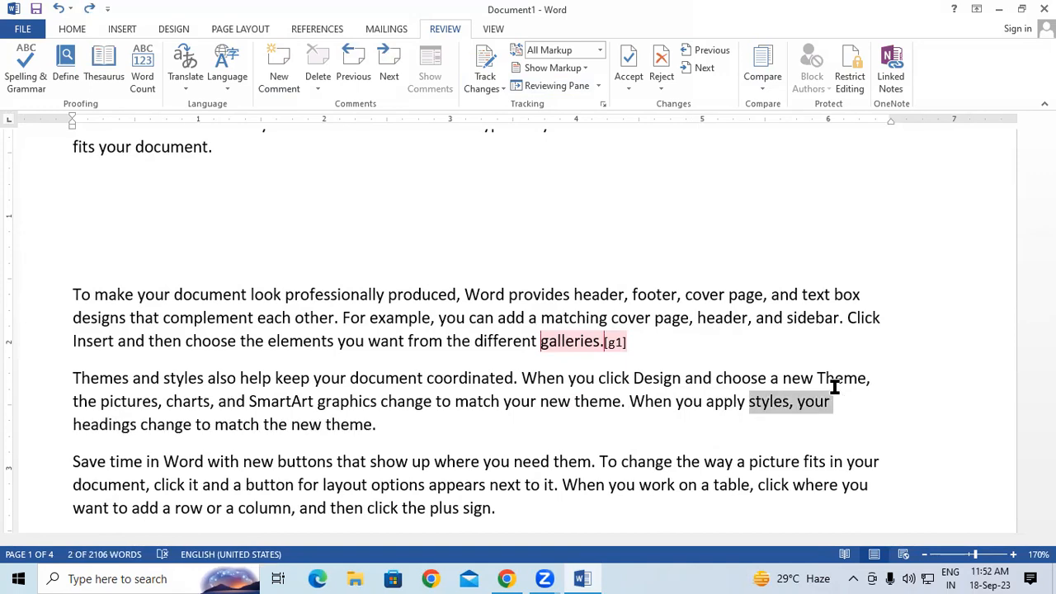
key("ctrl+alt+m")
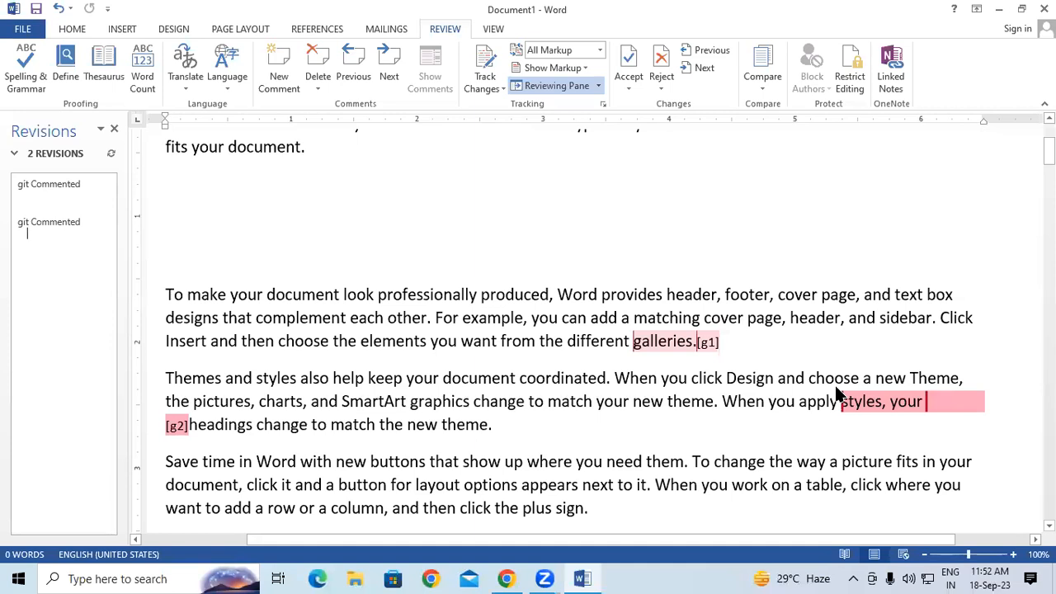
Step: Delete the comments on 'styles, your' and 'galleries.' using Review > Delete
left_click(114, 129)
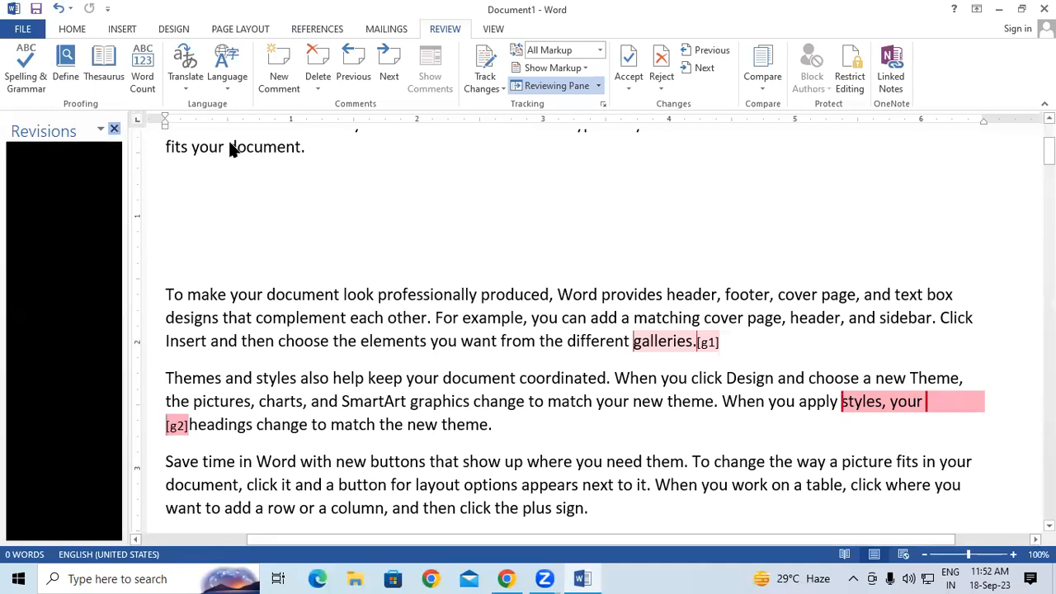
left_click(318, 56)
left_click(595, 341)
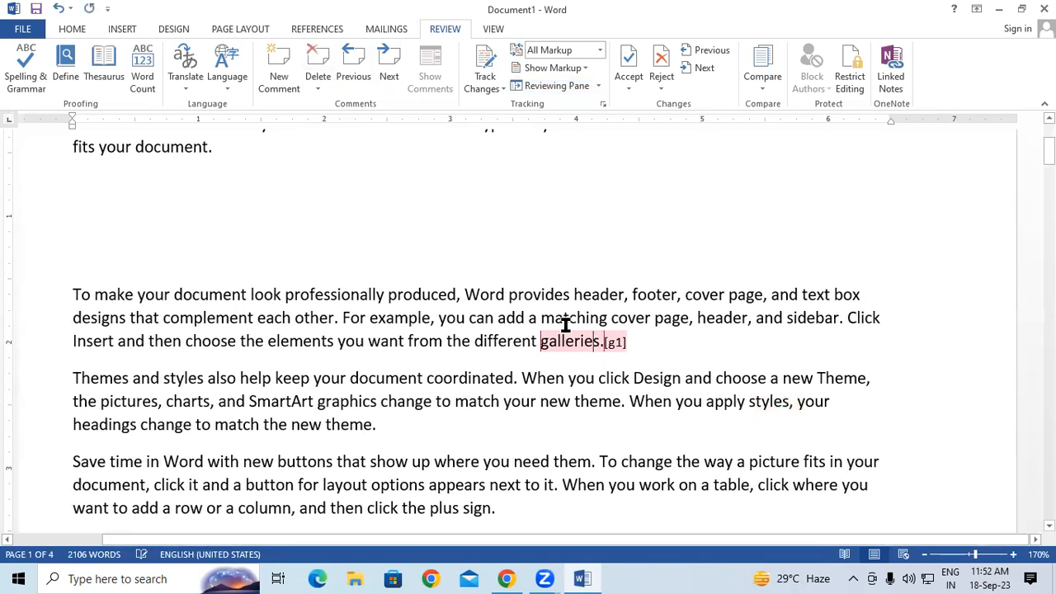
left_click(319, 82)
left_click(346, 105)
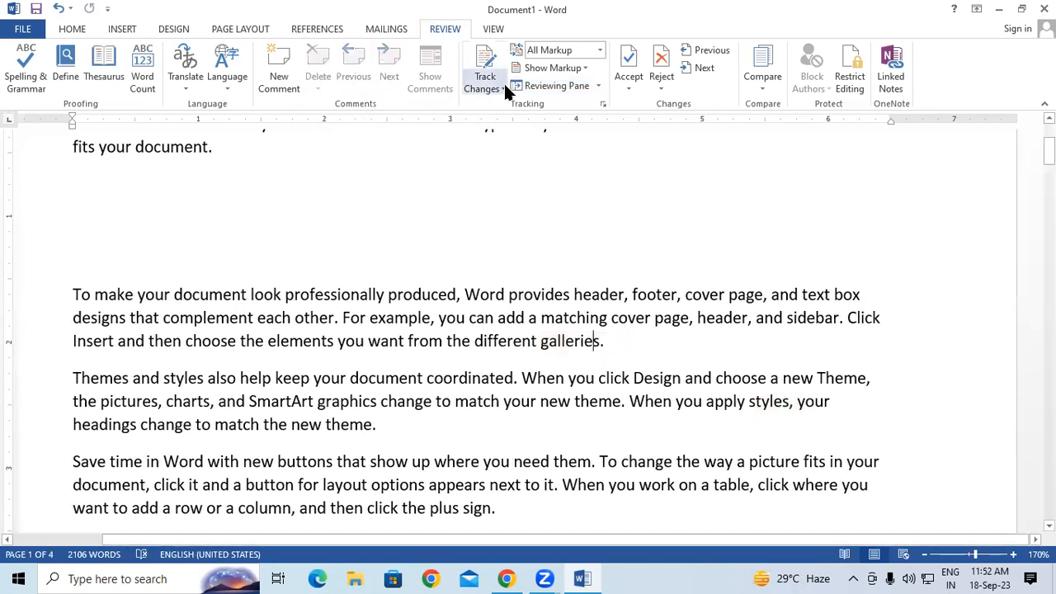
left_click(504, 86)
left_click(472, 64)
left_click(601, 251)
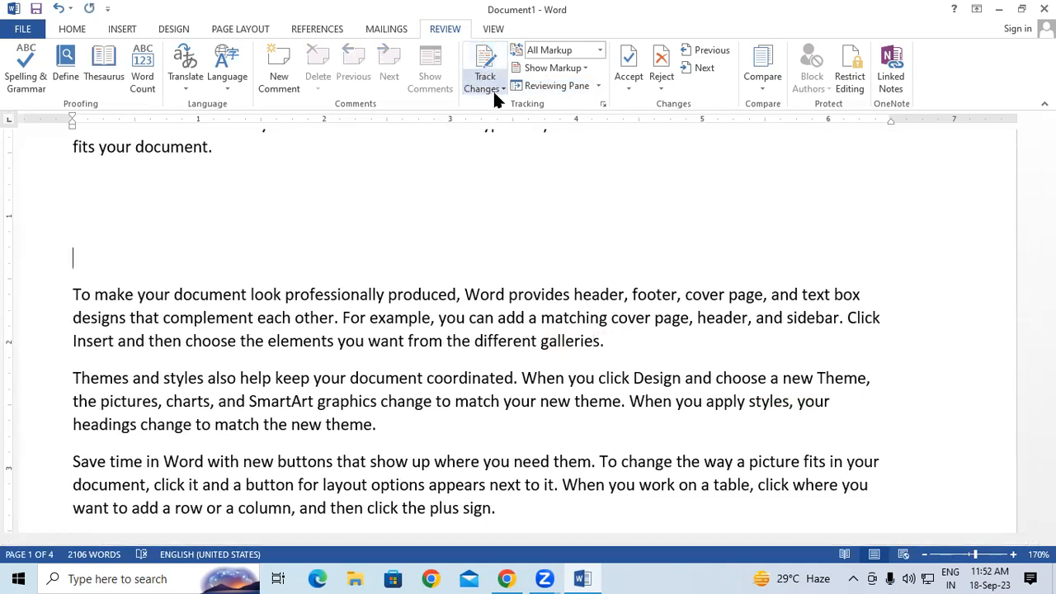
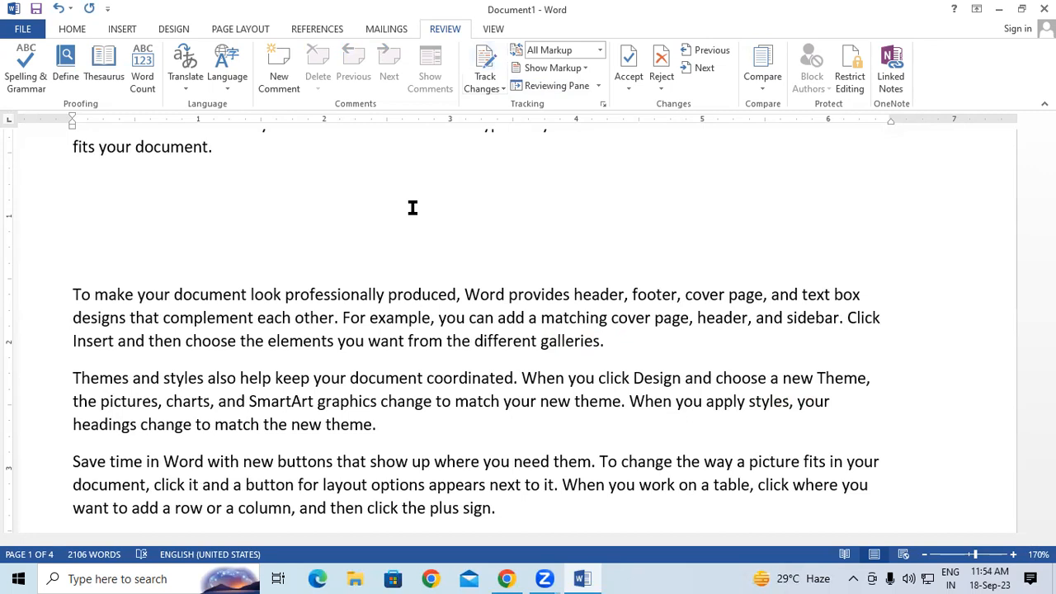
Step: Turn on Track Changes and type test insertions before 'professionally' and inside 'document'
left_click(482, 73)
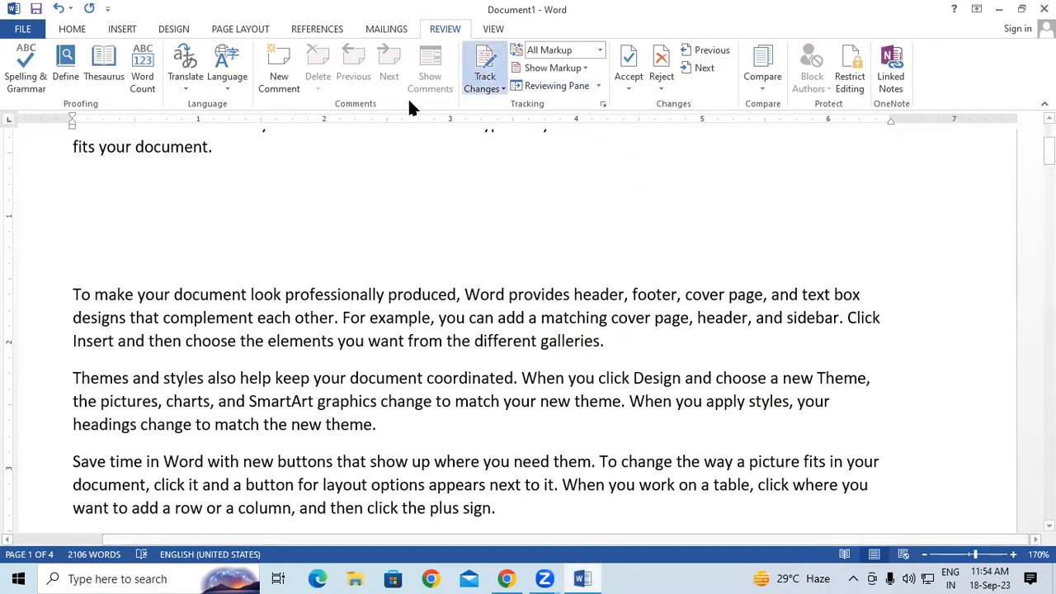
left_click(285, 296)
type("grnmbhfdjh,dzx")
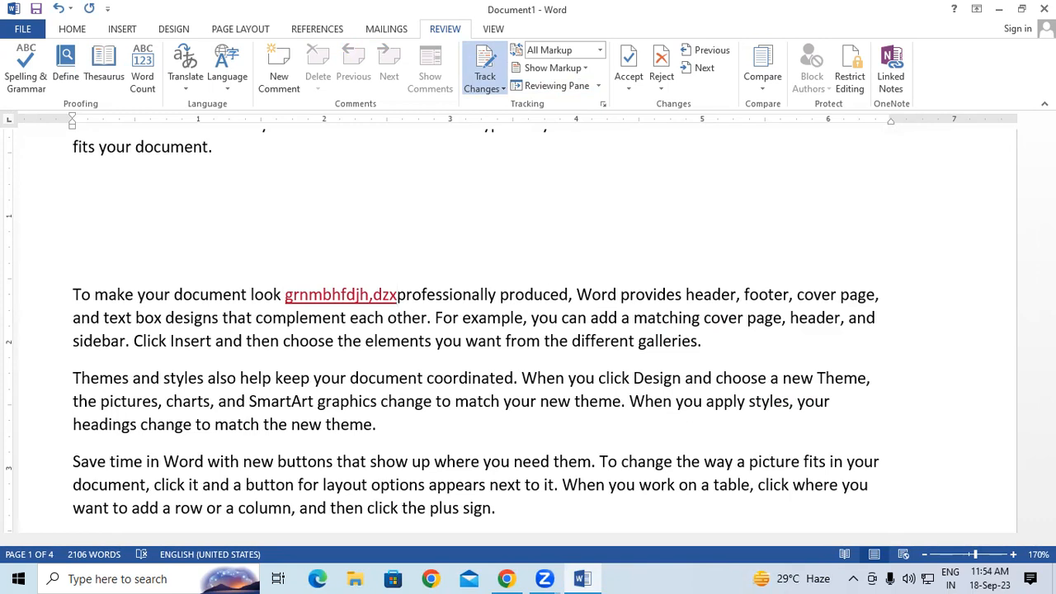
left_click(398, 378)
type("fgnjdbjbs")
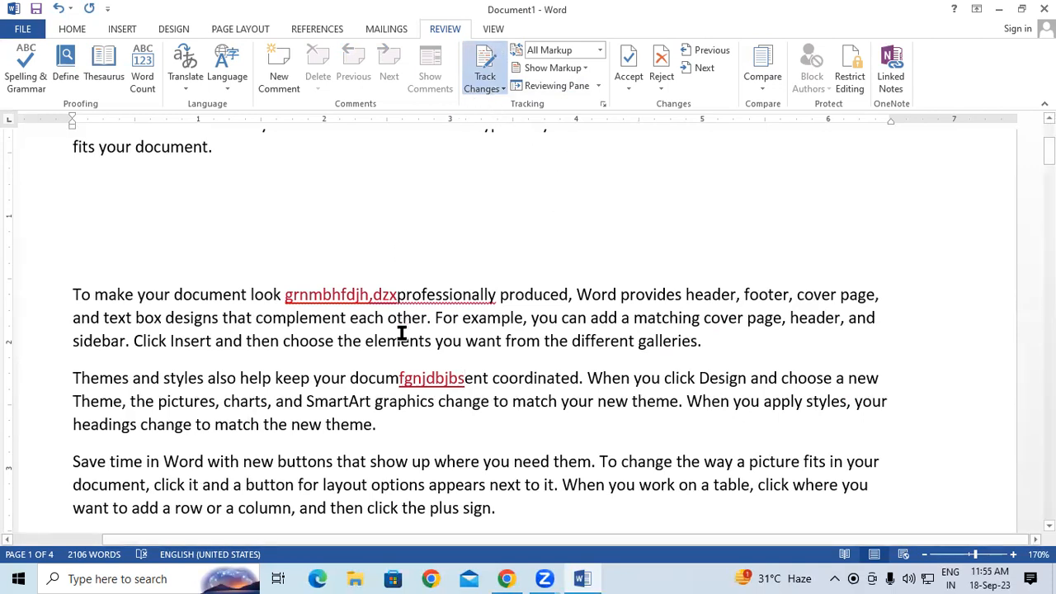
Step: Reject both tracked insertions and dismiss the no-tracked-changes message
left_click(664, 53)
left_click(664, 53)
left_click(664, 53)
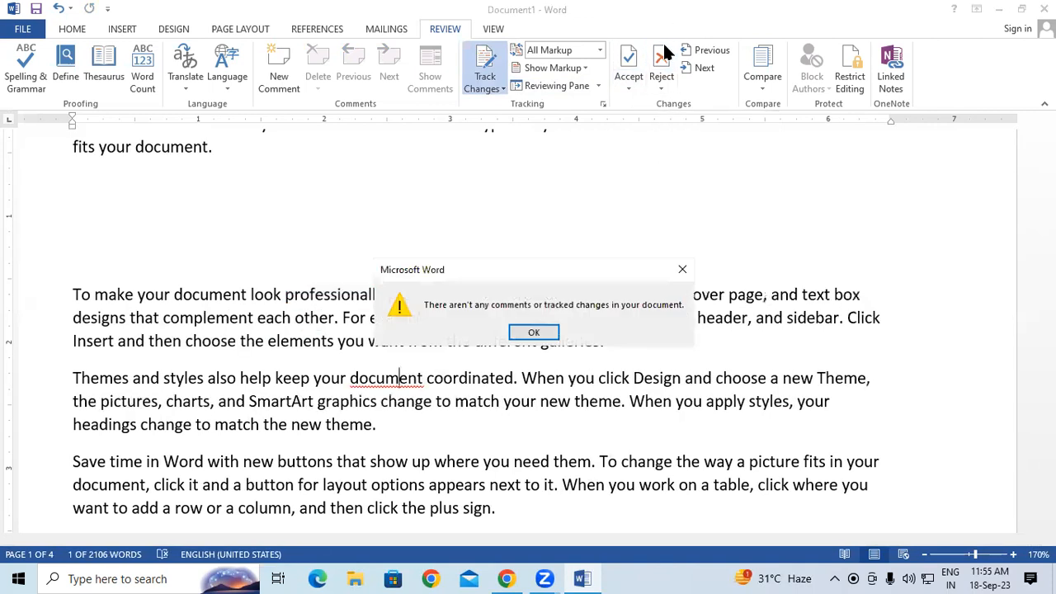
left_click(551, 331)
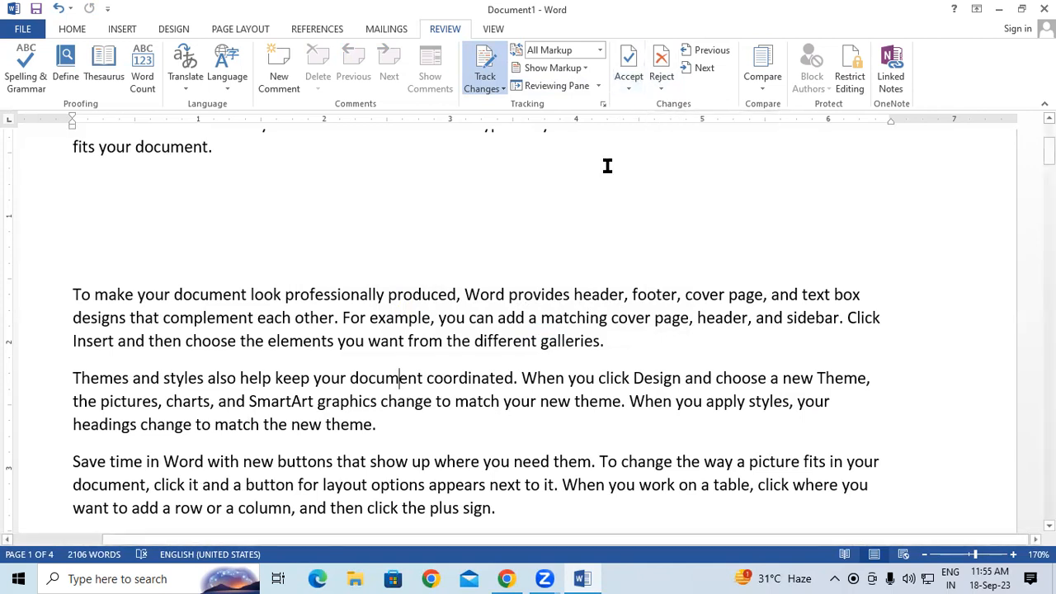
Step: Toggle change tracking off and back on, then close the Lock Tracking prompt unused
left_click(487, 89)
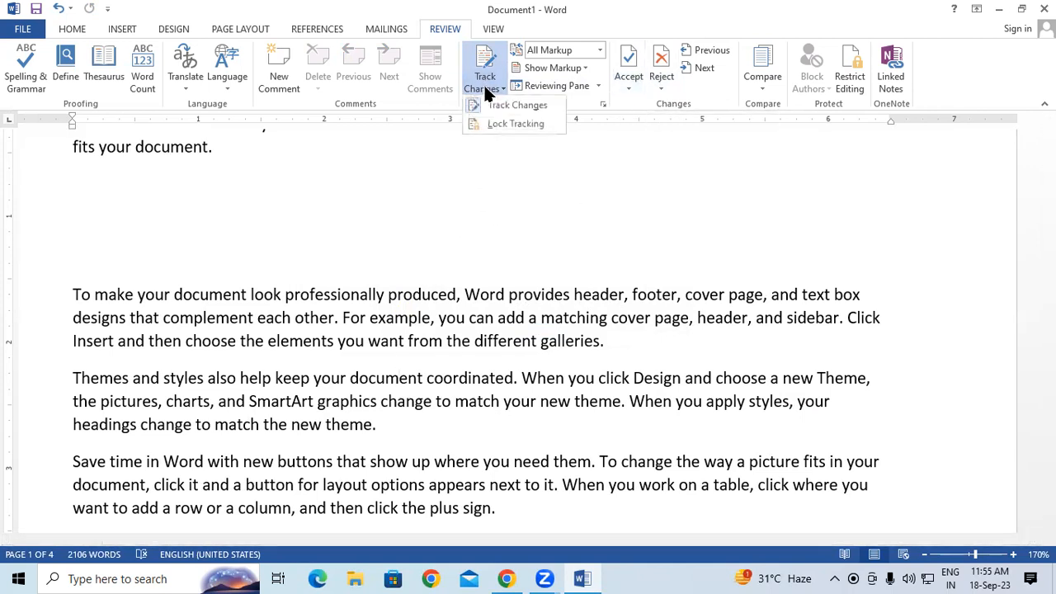
left_click(494, 104)
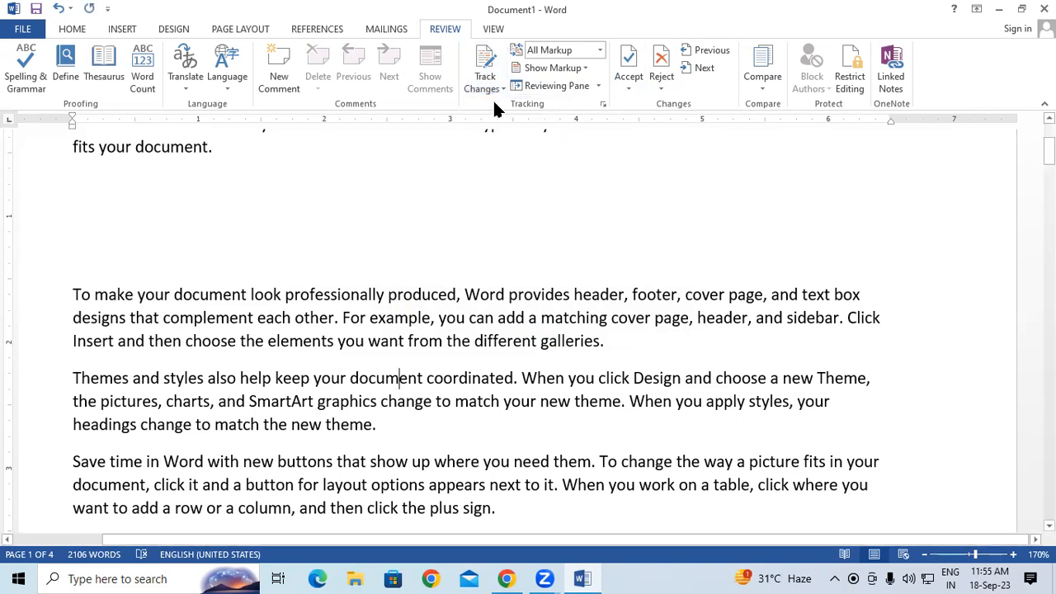
left_click(499, 106)
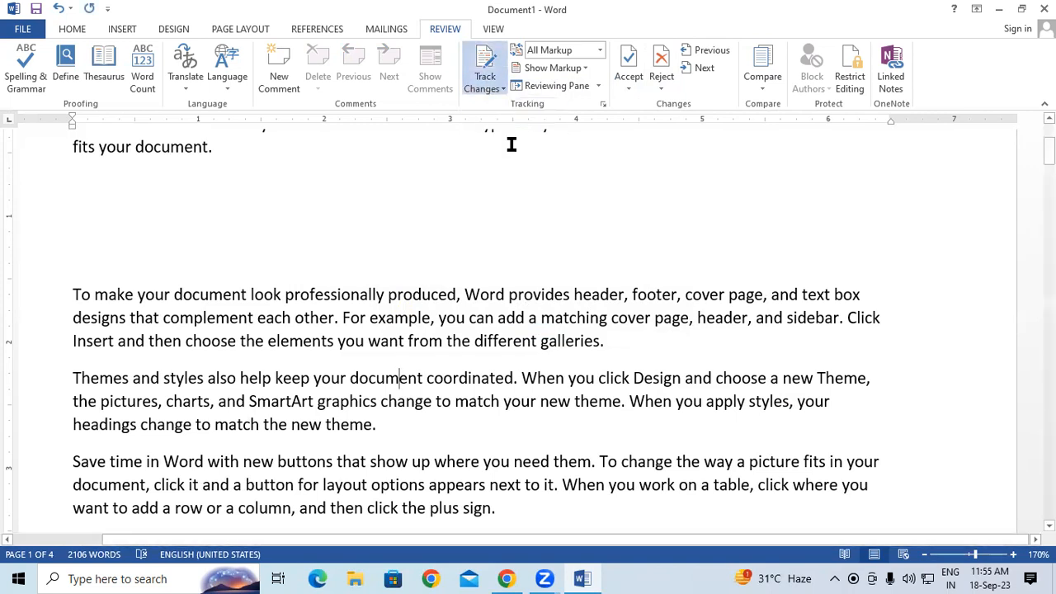
left_click(489, 89)
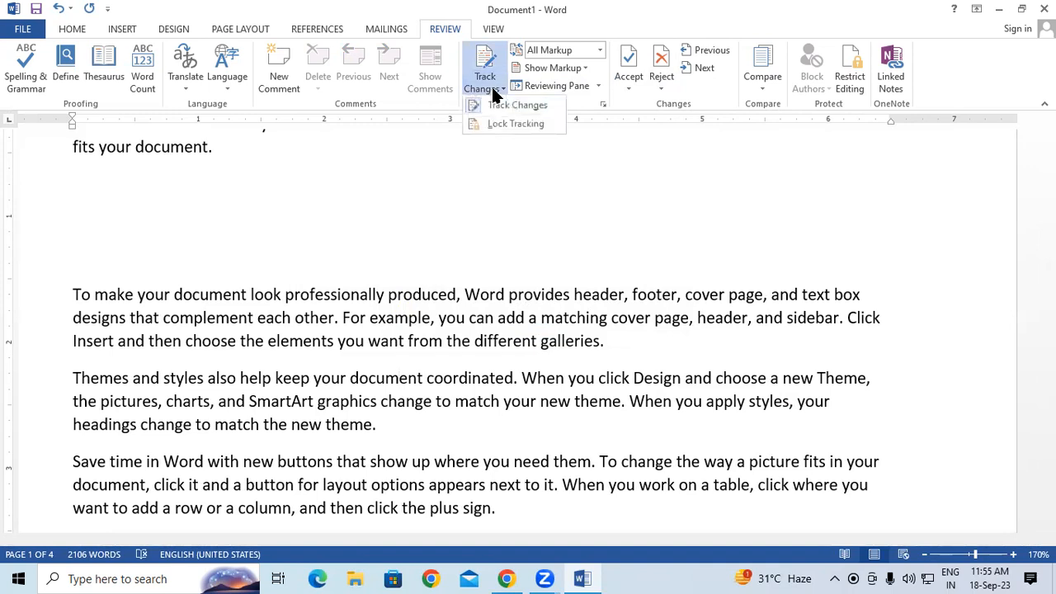
left_click(497, 105)
left_click(496, 94)
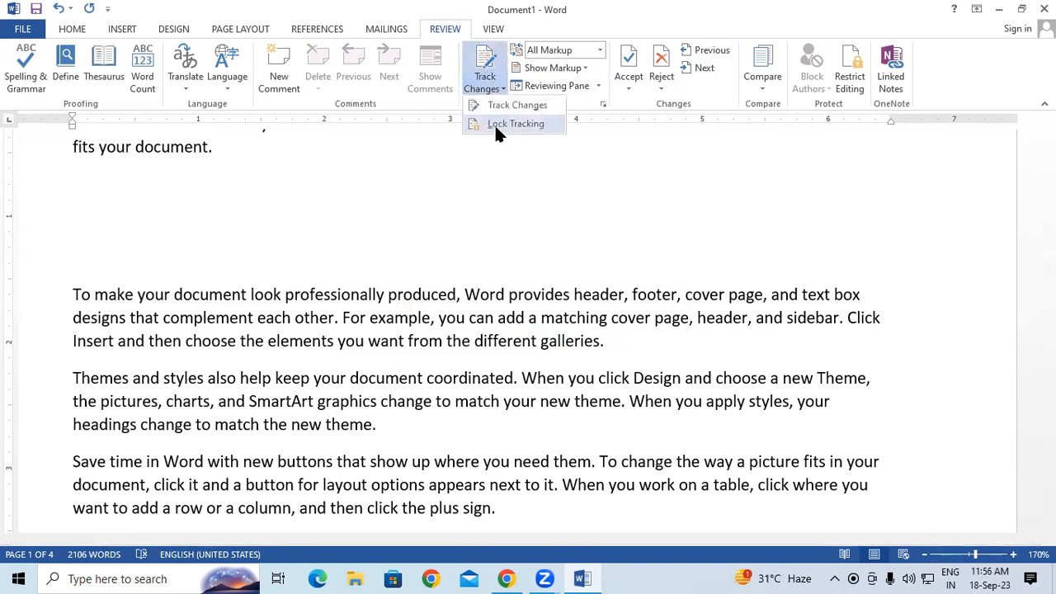
left_click(495, 128)
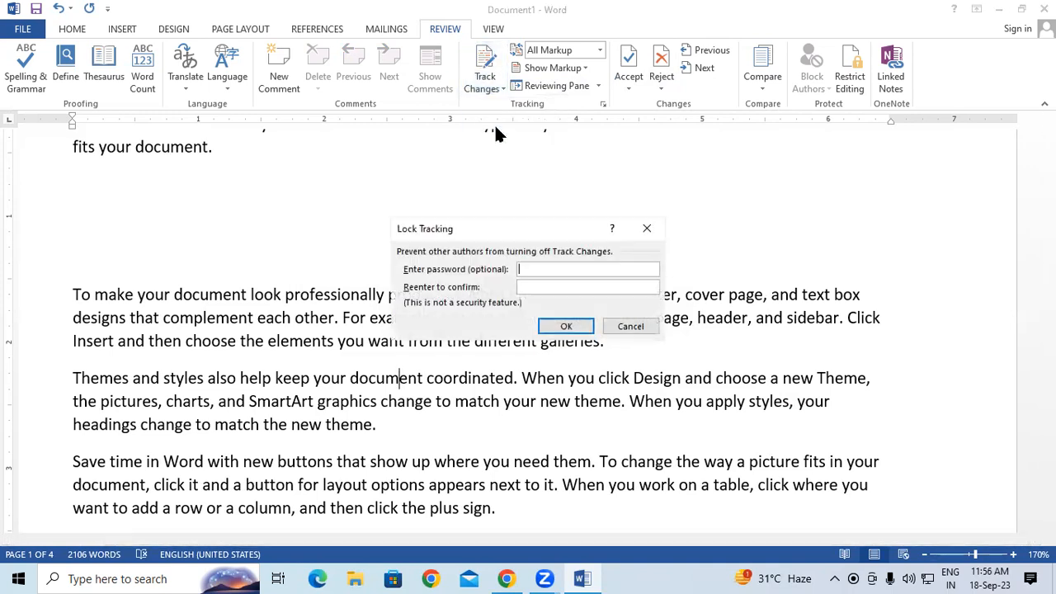
left_click(646, 231)
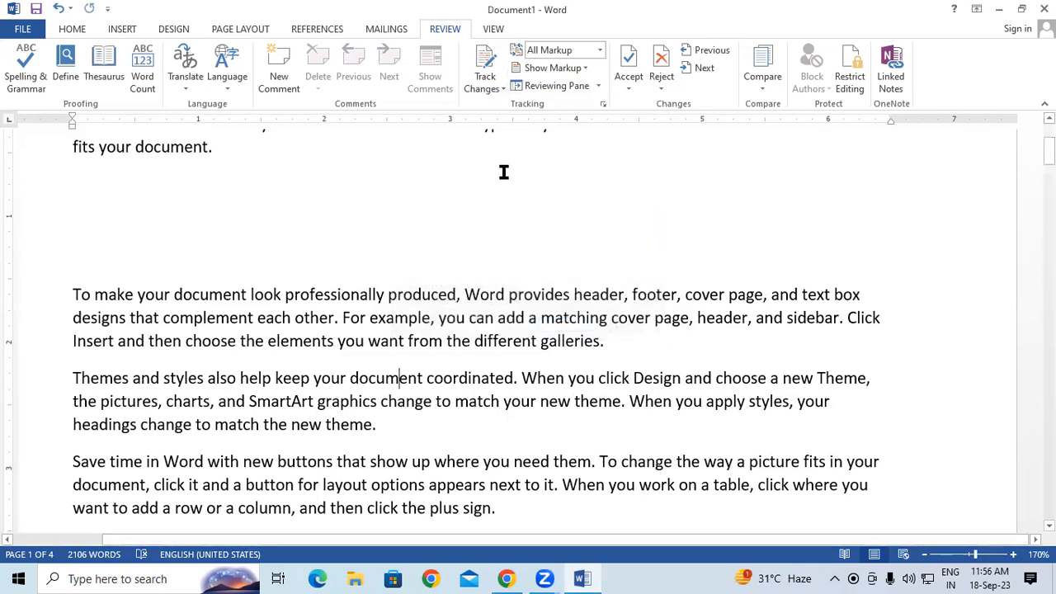
Step: Lock change tracking with a password entered and confirmed
left_click(498, 86)
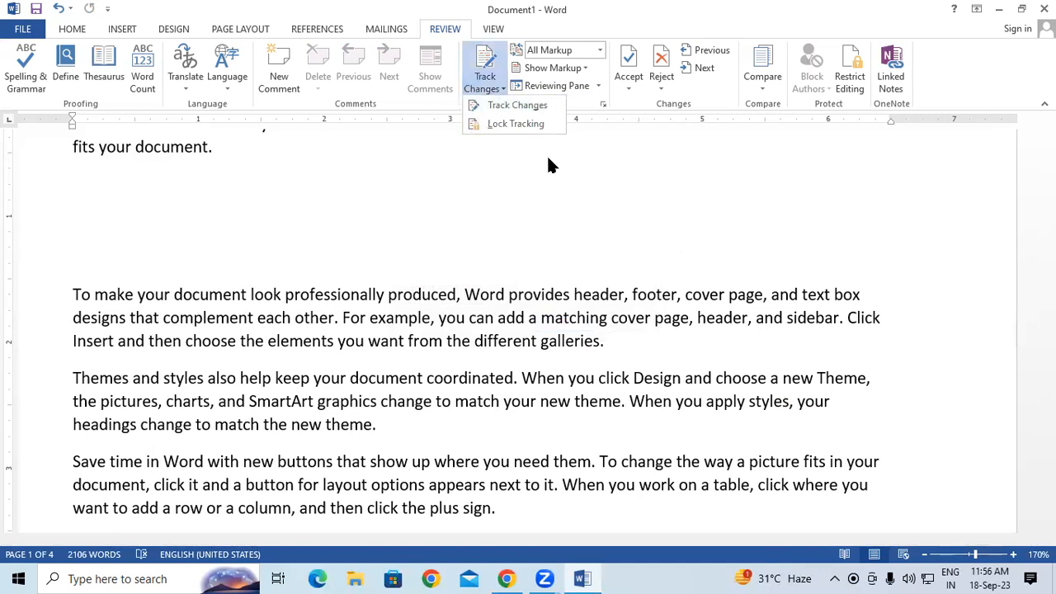
left_click(516, 123)
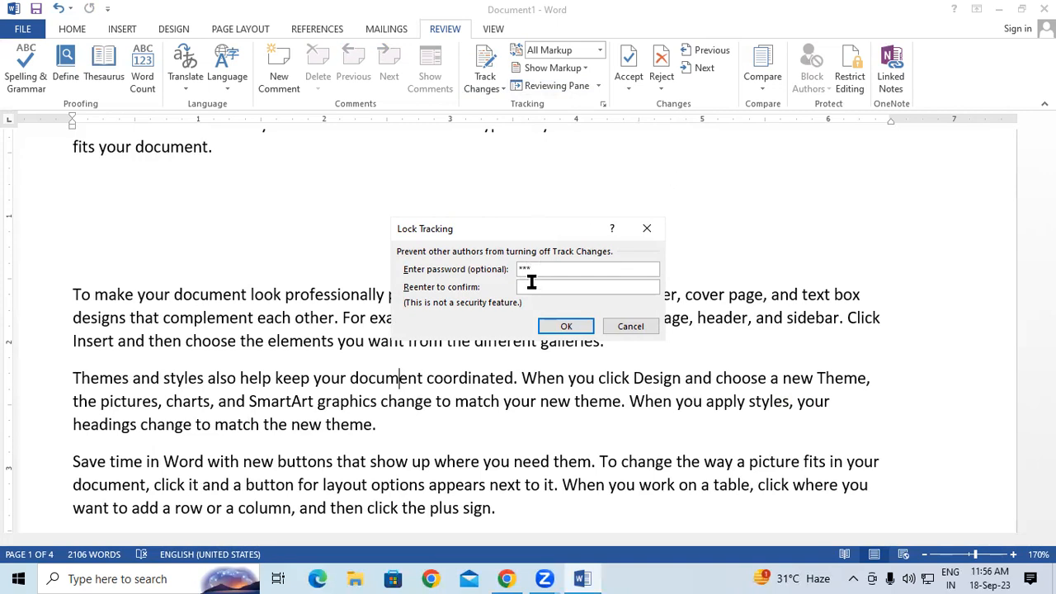
key("Tab")
type("***")
left_click(567, 330)
Step: Type 'tjgfggf' inside 'matching' as a tracked insertion, then cancel the Unlock Tracking prompt
left_click(565, 318)
type("tjgfggf")
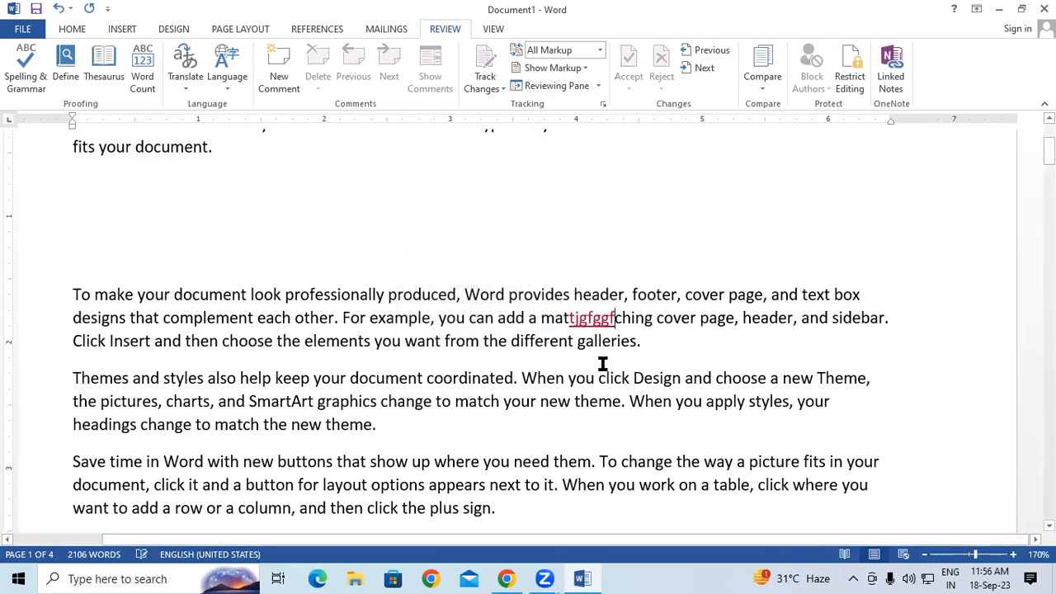
left_click(487, 85)
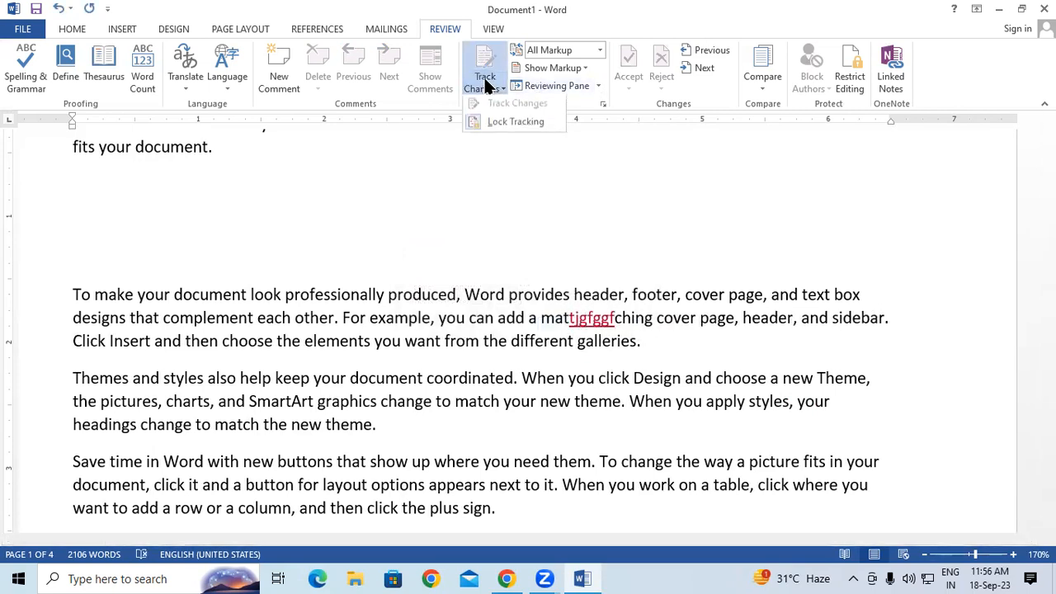
left_click(496, 120)
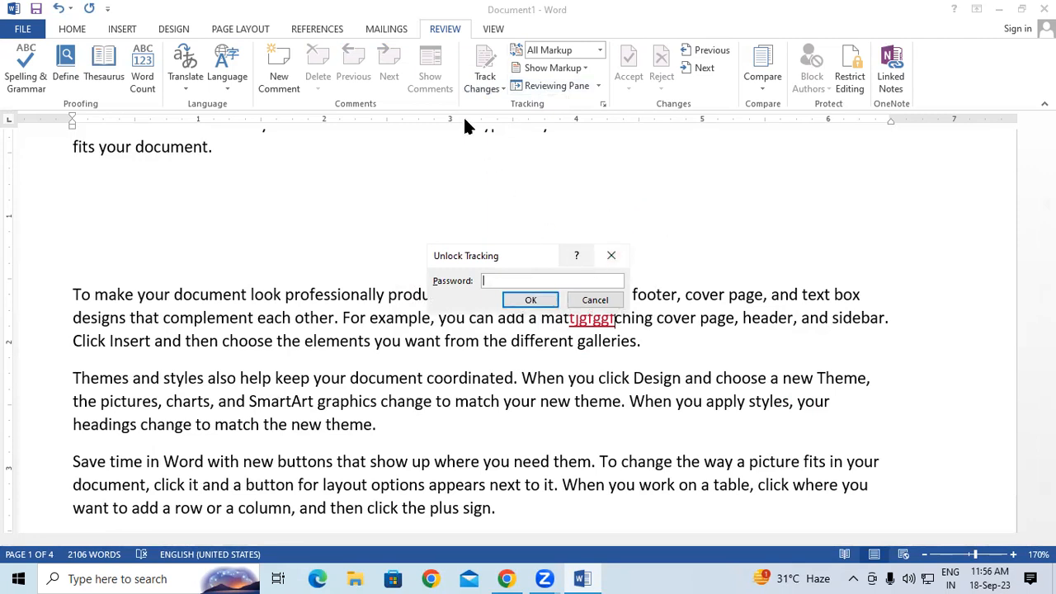
left_click(611, 255)
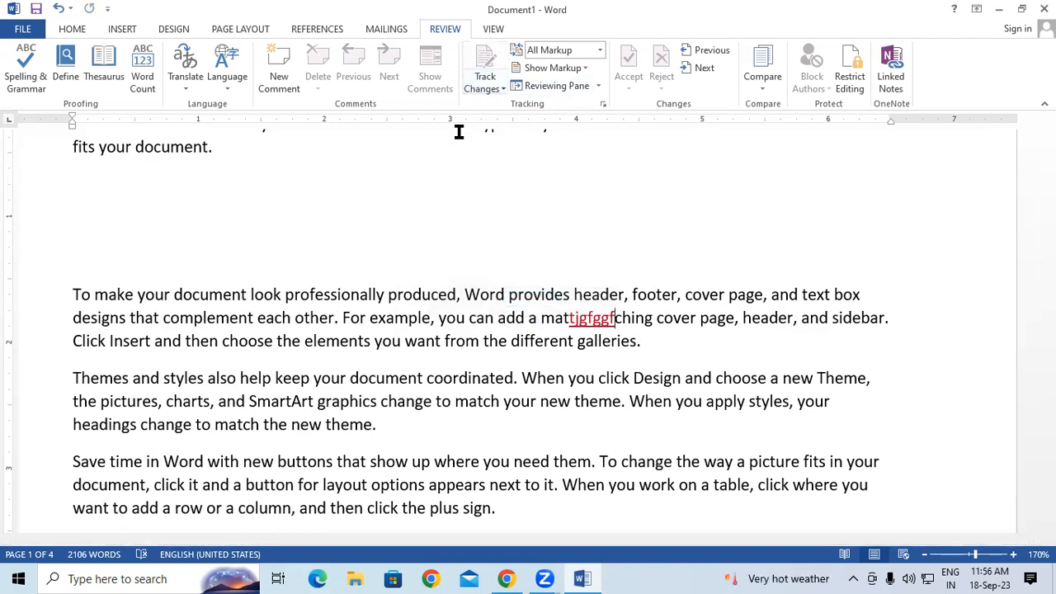
Step: Unlock change tracking by entering its password in the Unlock Tracking dialog
left_click(485, 89)
left_click(487, 88)
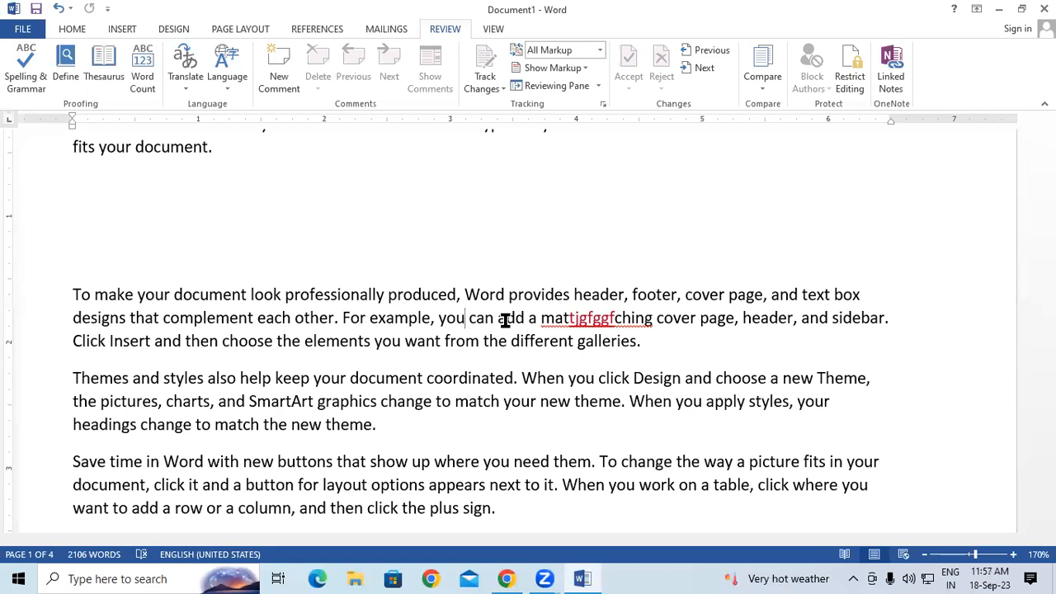
left_click(485, 88)
left_click(495, 123)
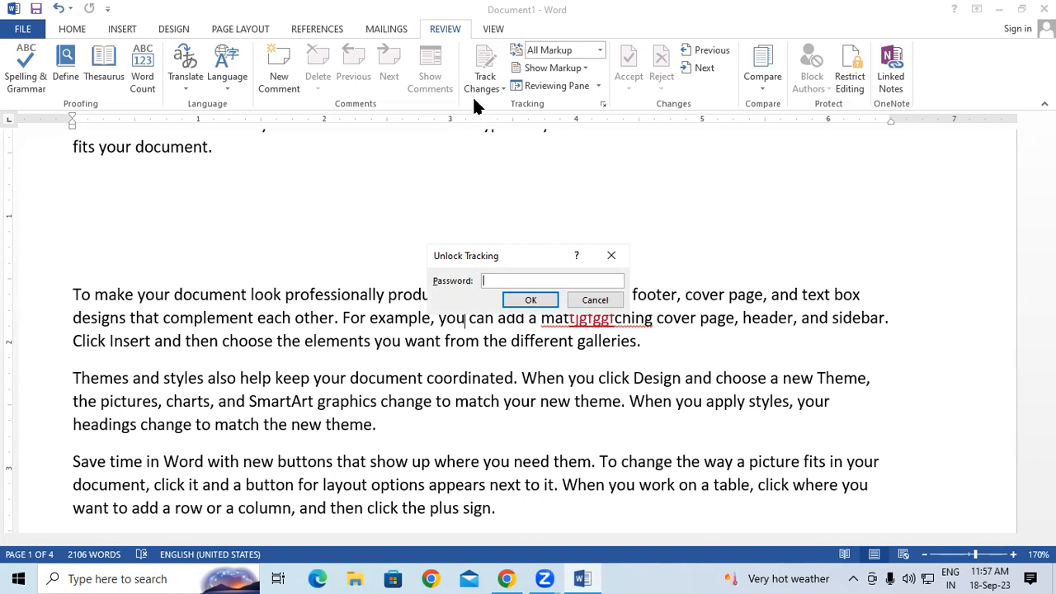
type("***")
key("Return")
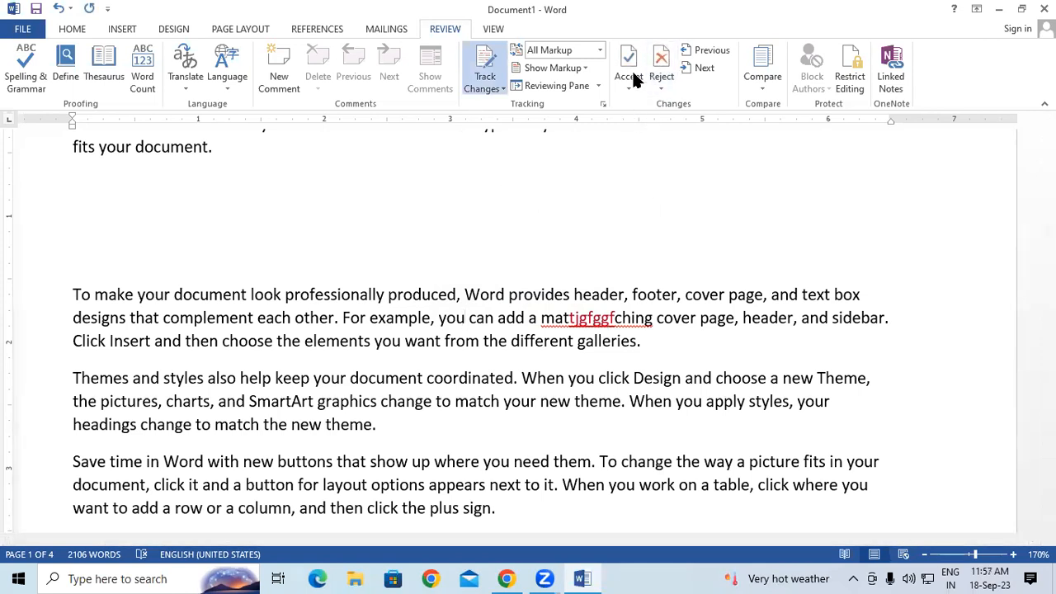
Step: Turn off Track Changes, attempt to reject 'tjgfggf', and dismiss the no-tracked-changes message
left_click(474, 66)
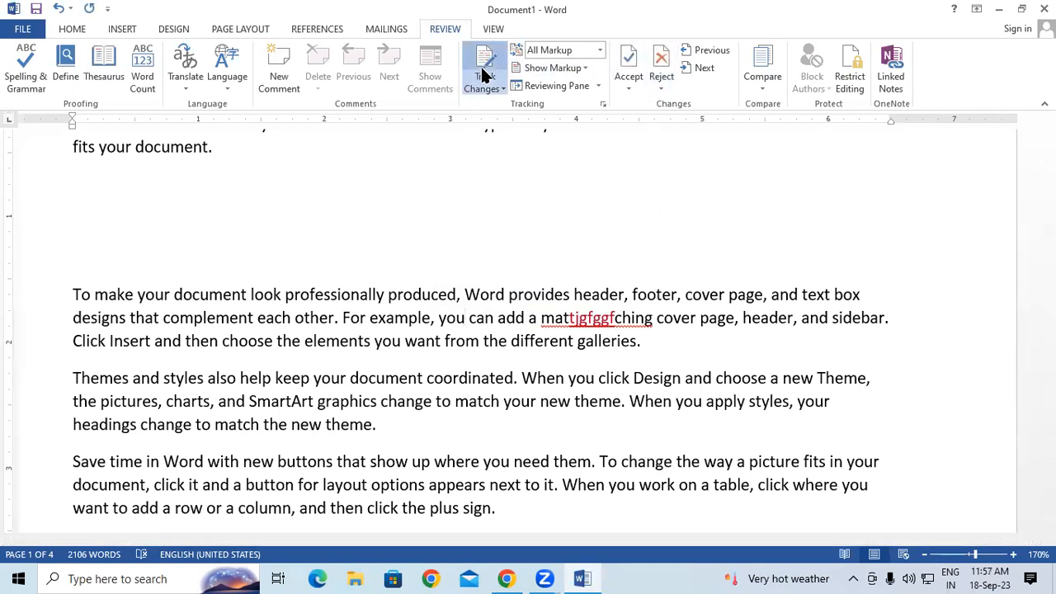
left_click(660, 62)
left_click(660, 62)
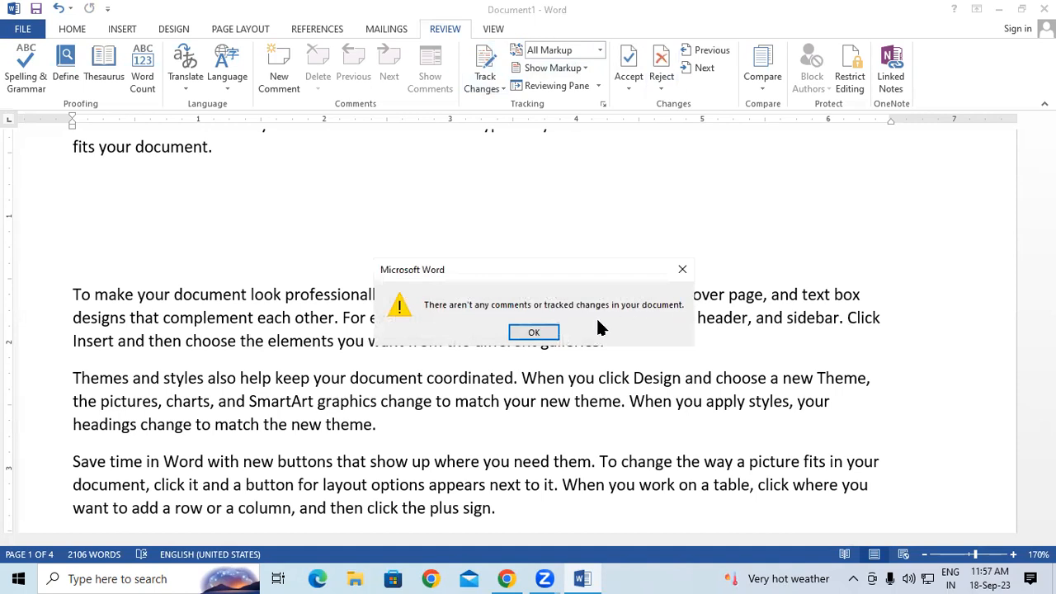
left_click(556, 334)
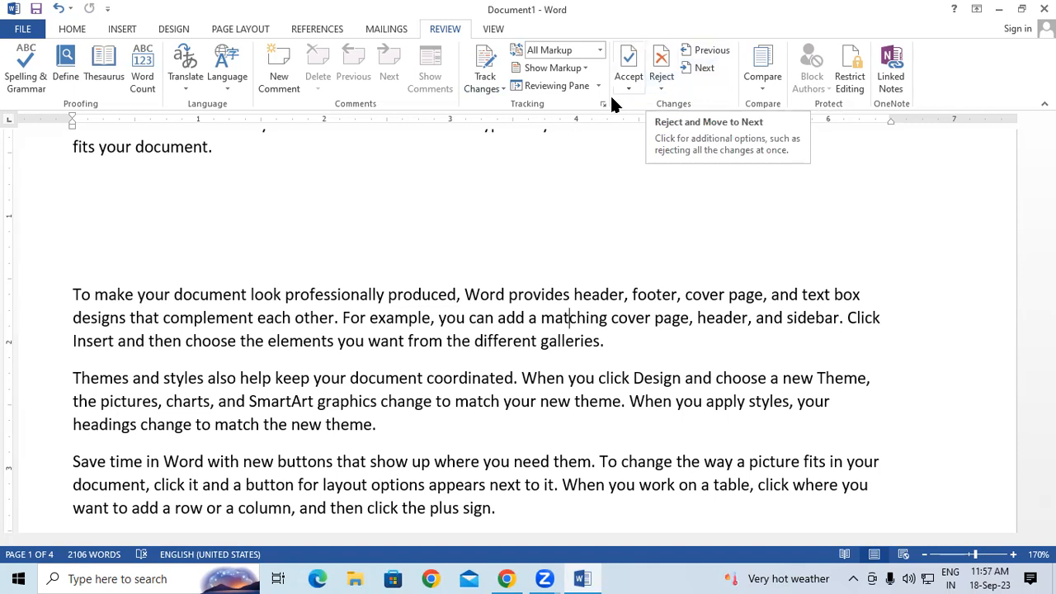
Step: Type 'wtrtWge' inside 'produced', then undo with Ctrl+Z
left_click(433, 295)
type("wtrtWge")
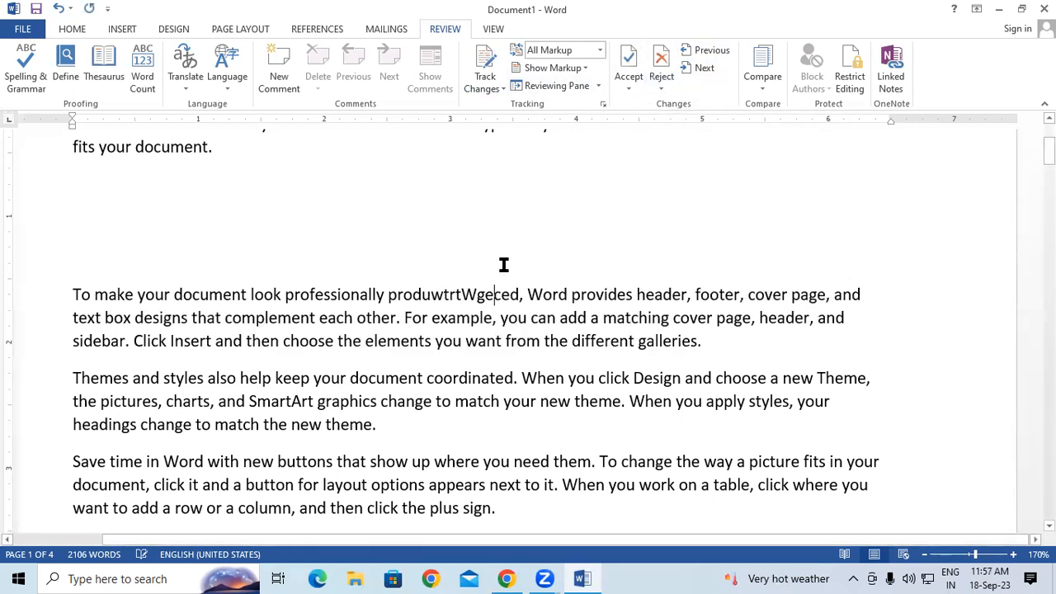
key("ctrl+z")
key("ctrl+z")
key("ctrl+z")
key("ctrl+z")
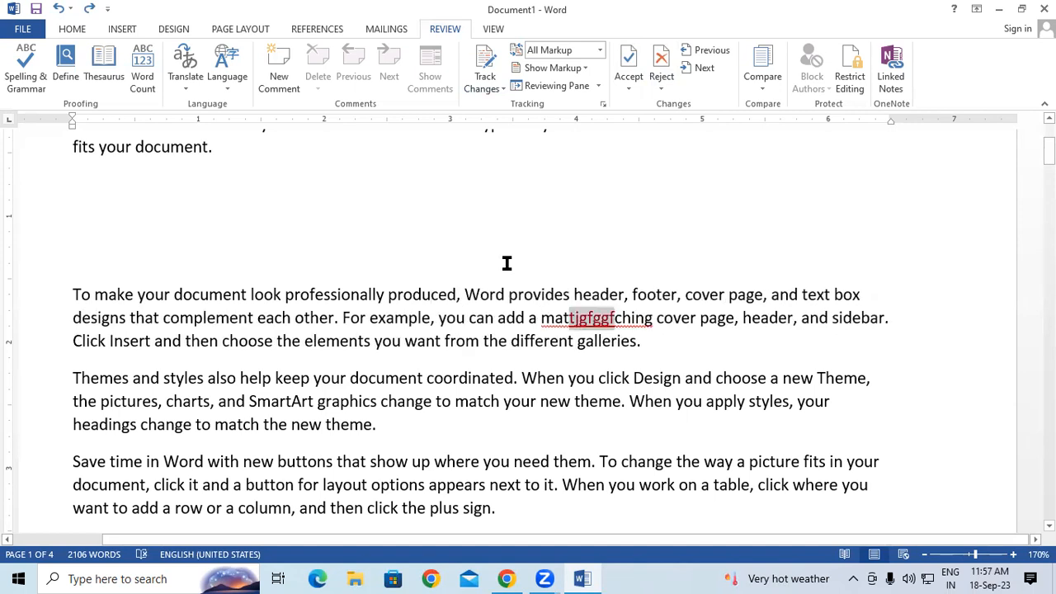
Step: Reject the 'tjgfggf' insertion via the Reviewing Pane, dismiss the message, and close the pane
left_click(535, 86)
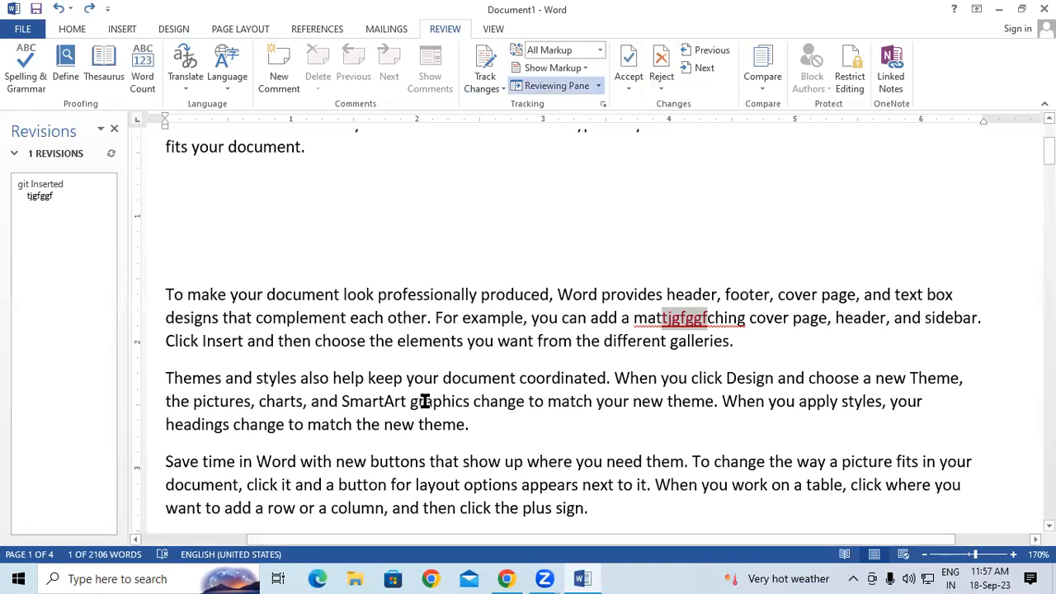
mouse_move(677, 326)
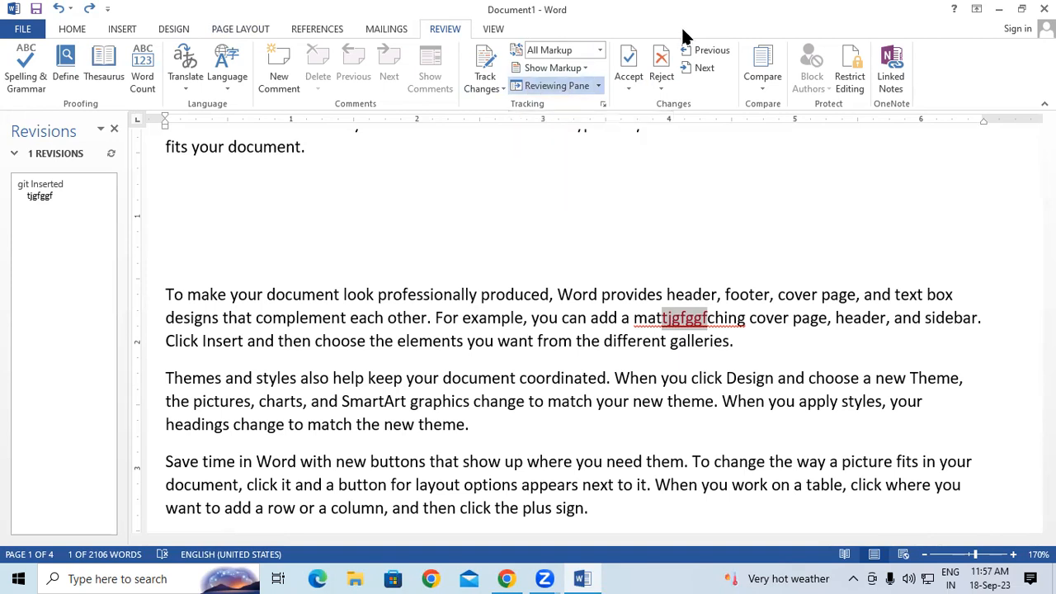
left_click(651, 71)
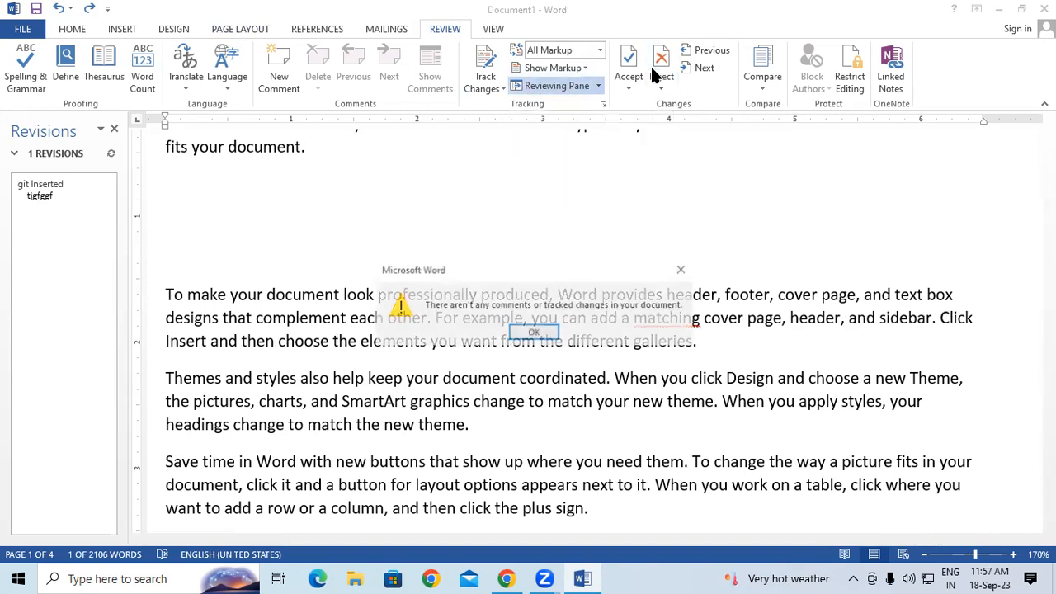
left_click(535, 334)
left_click(114, 128)
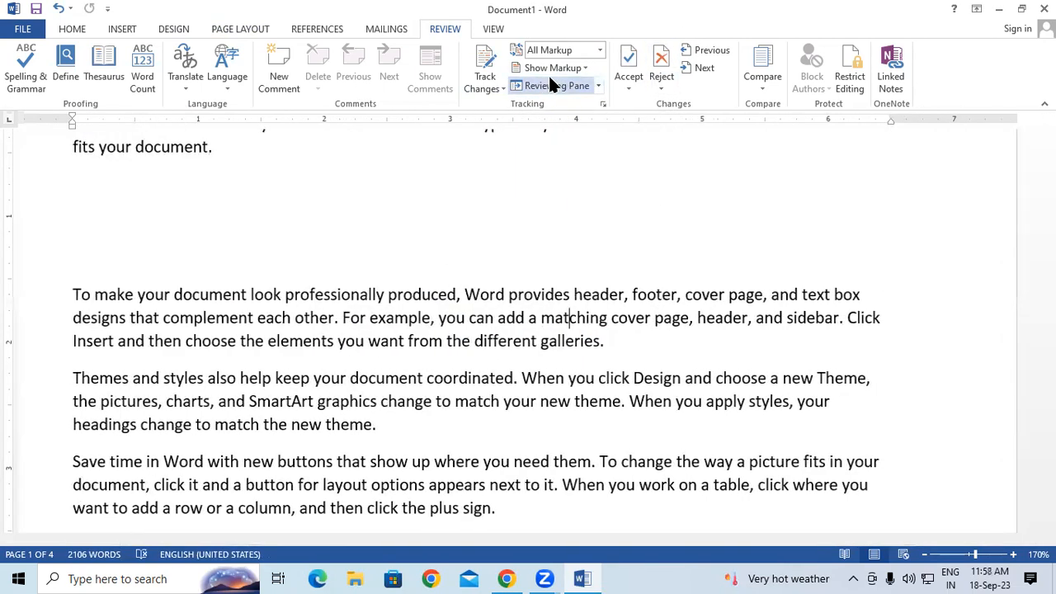
Step: Uncheck Formatting under Show Markup and bring up the Compare options
left_click(551, 69)
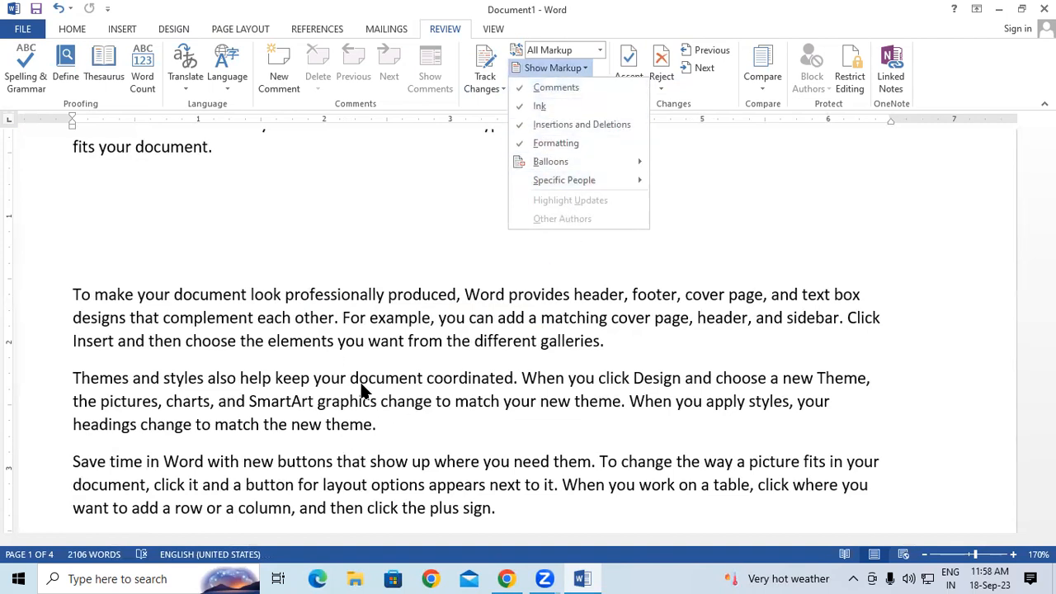
left_click(551, 138)
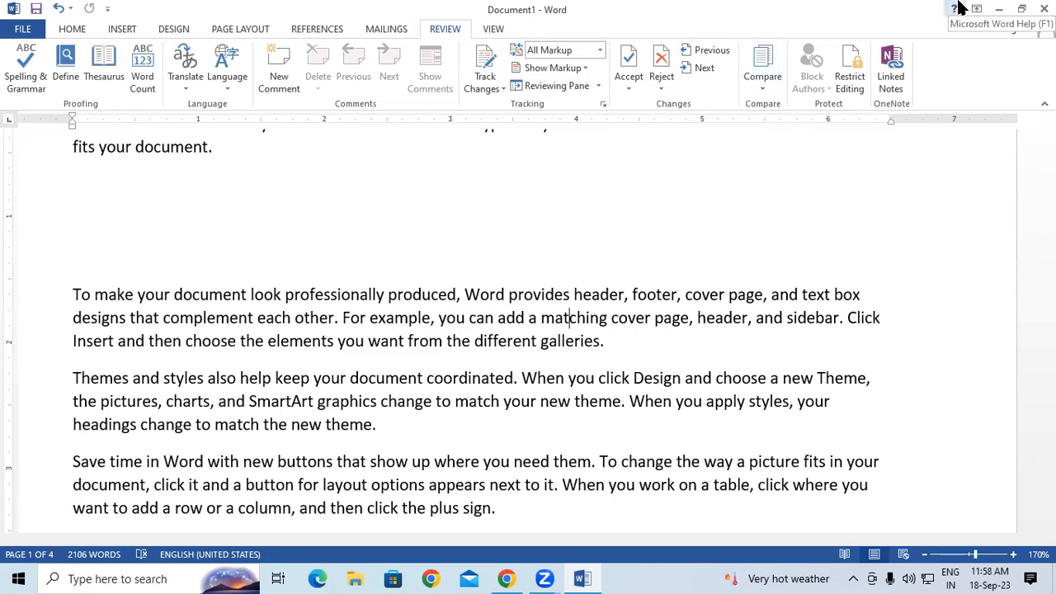
left_click(763, 87)
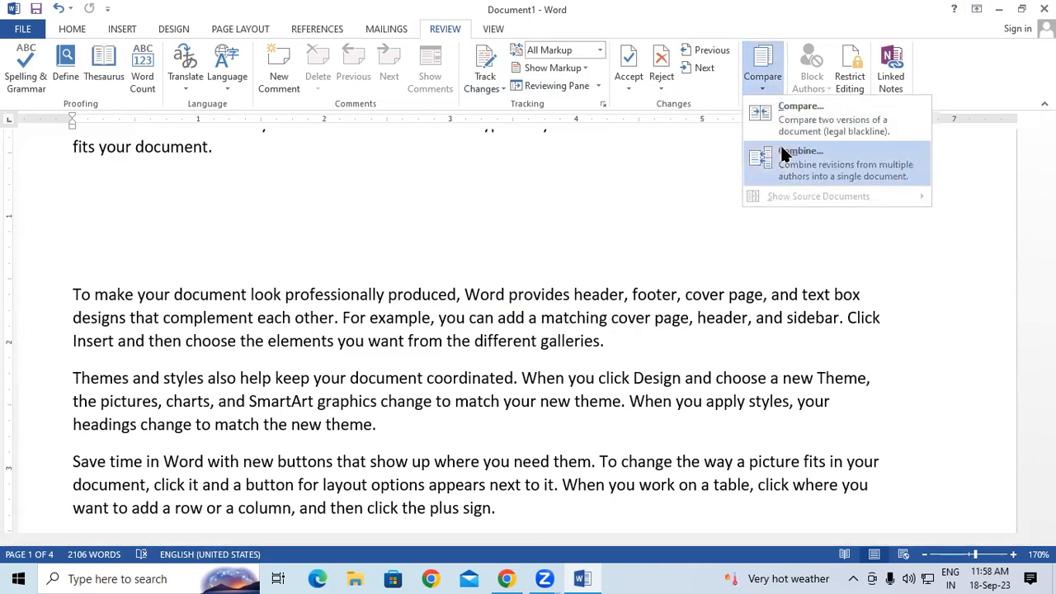
Step: Compare CCC Objective Question.docx as original with CLOUD COMPUTING.docx as revised
left_click(784, 115)
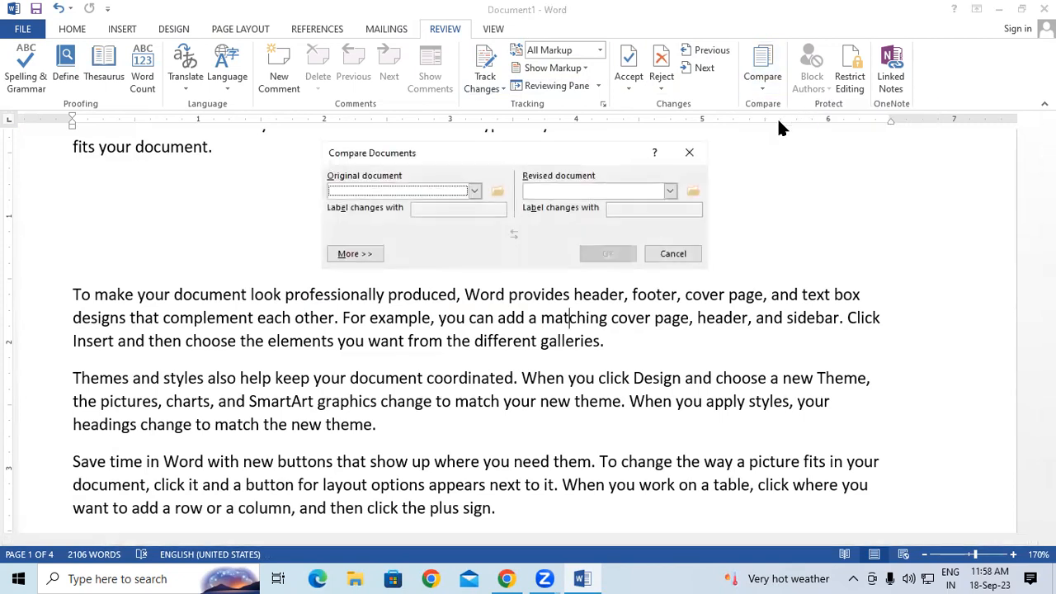
left_click(475, 190)
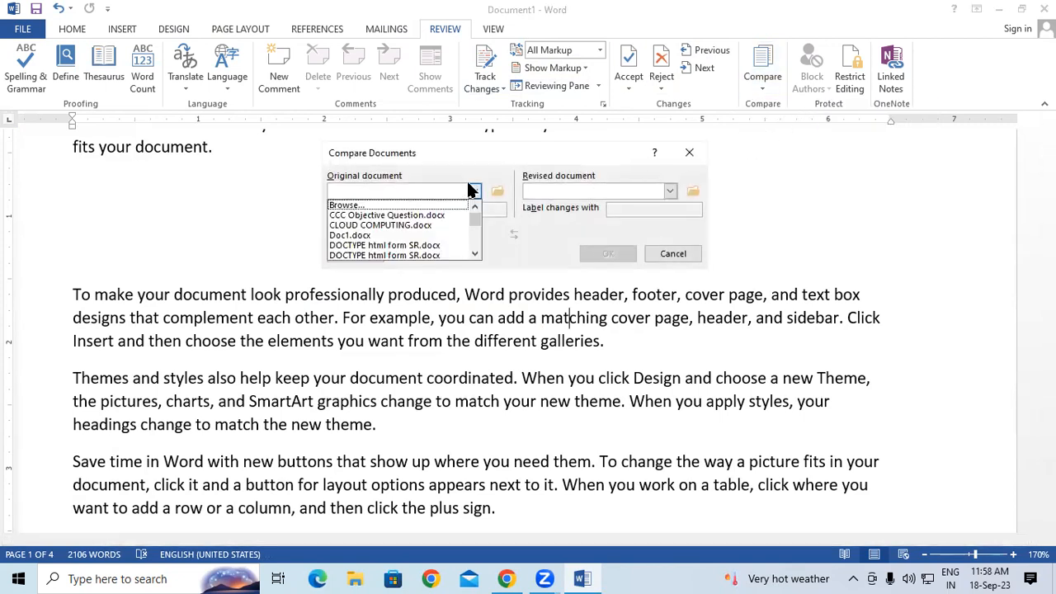
left_click(415, 217)
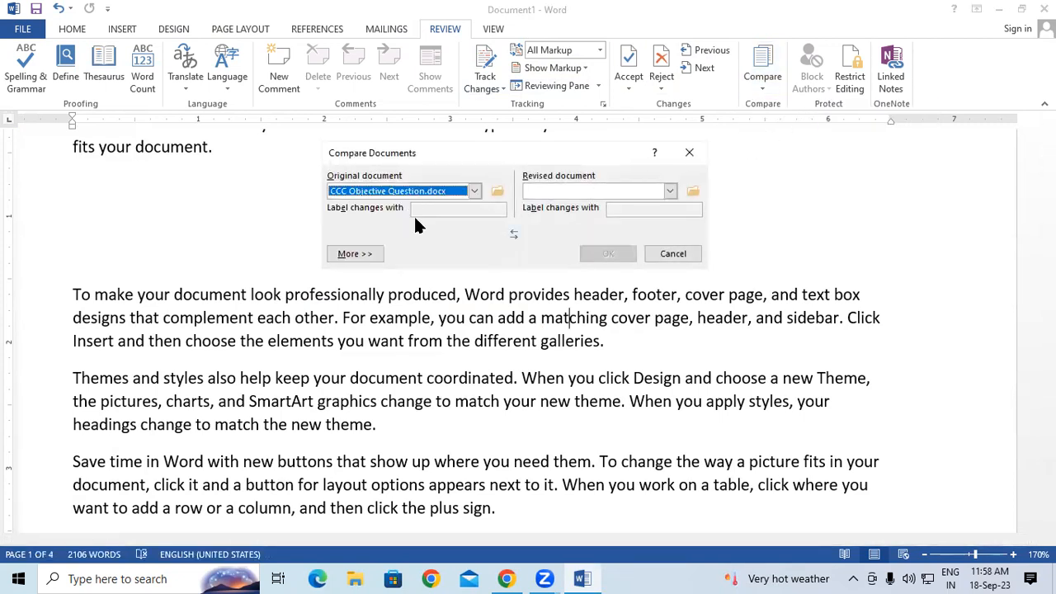
left_click(671, 188)
left_click(606, 223)
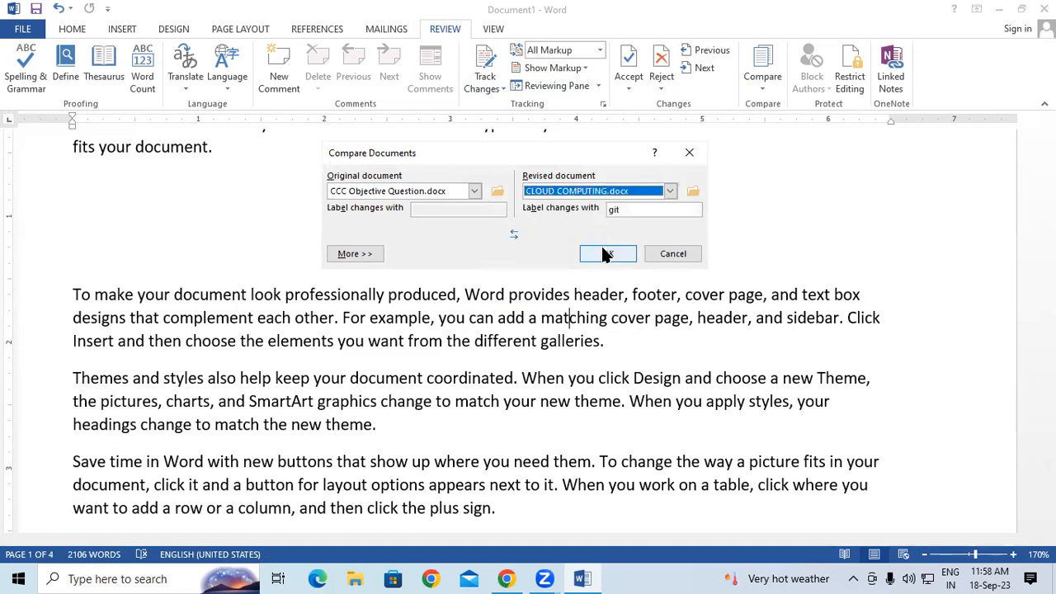
left_click(603, 254)
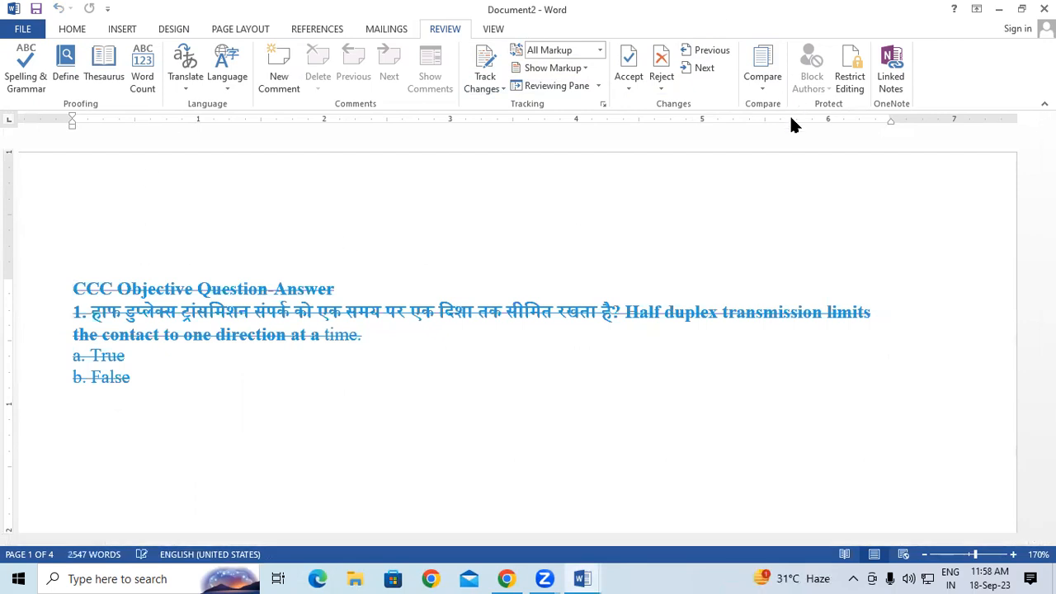
Step: Start a new comparison from the Compare menu, then cancel it
left_click(762, 83)
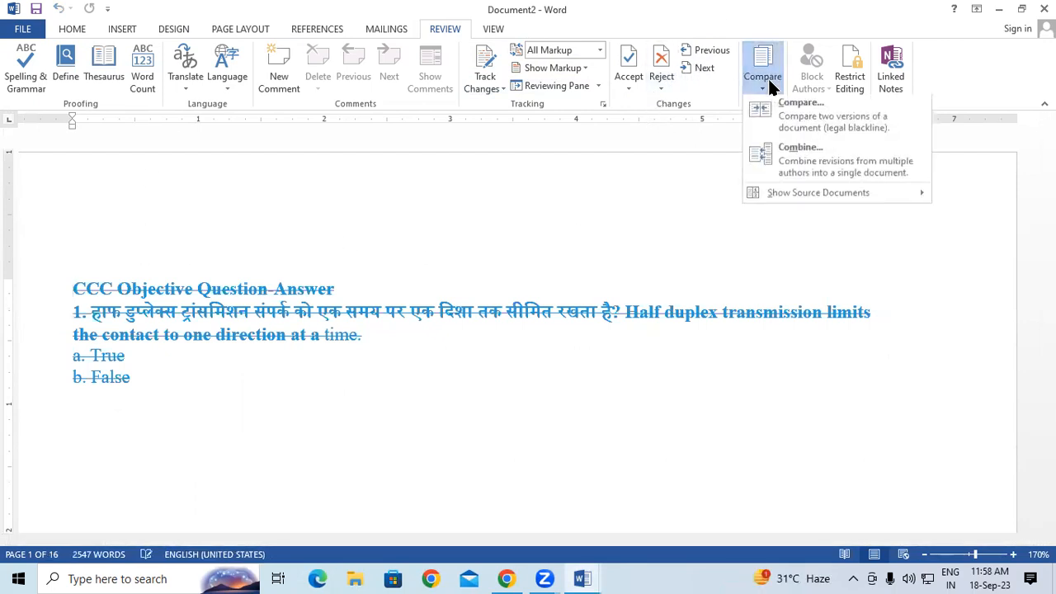
left_click(786, 112)
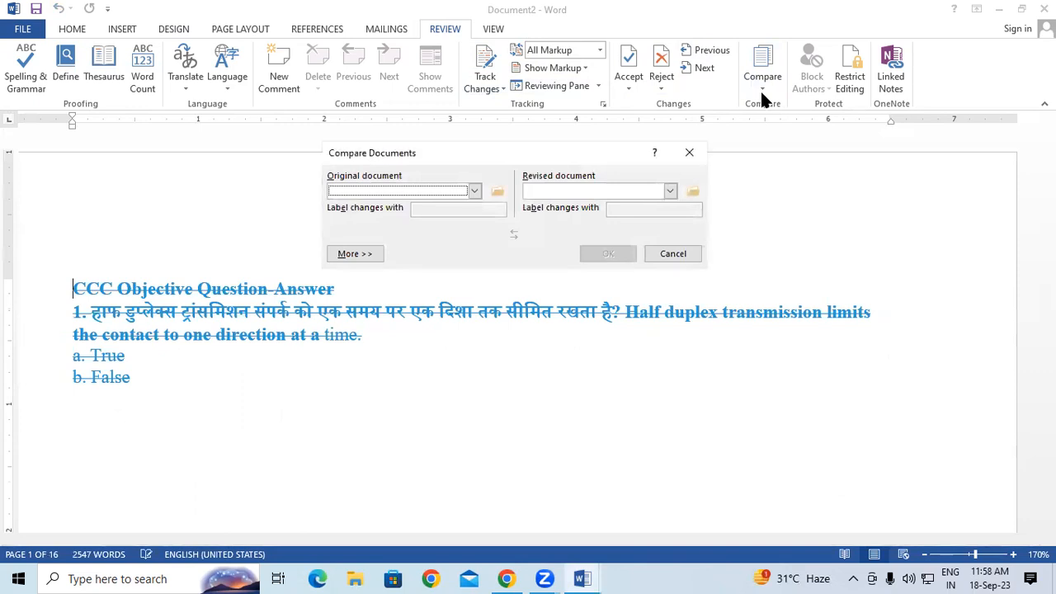
left_click(687, 157)
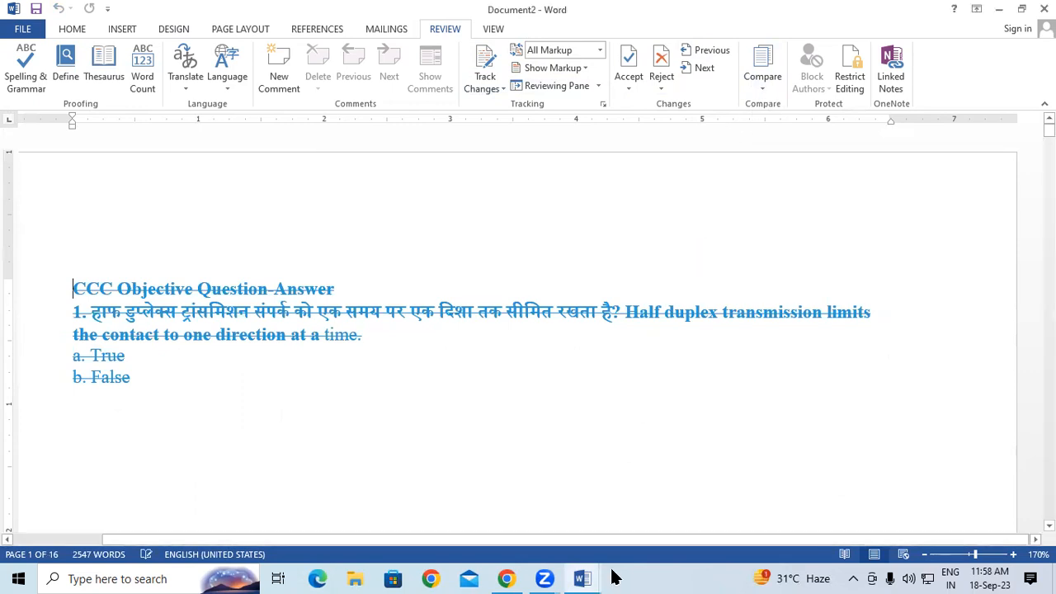
mouse_move(582, 578)
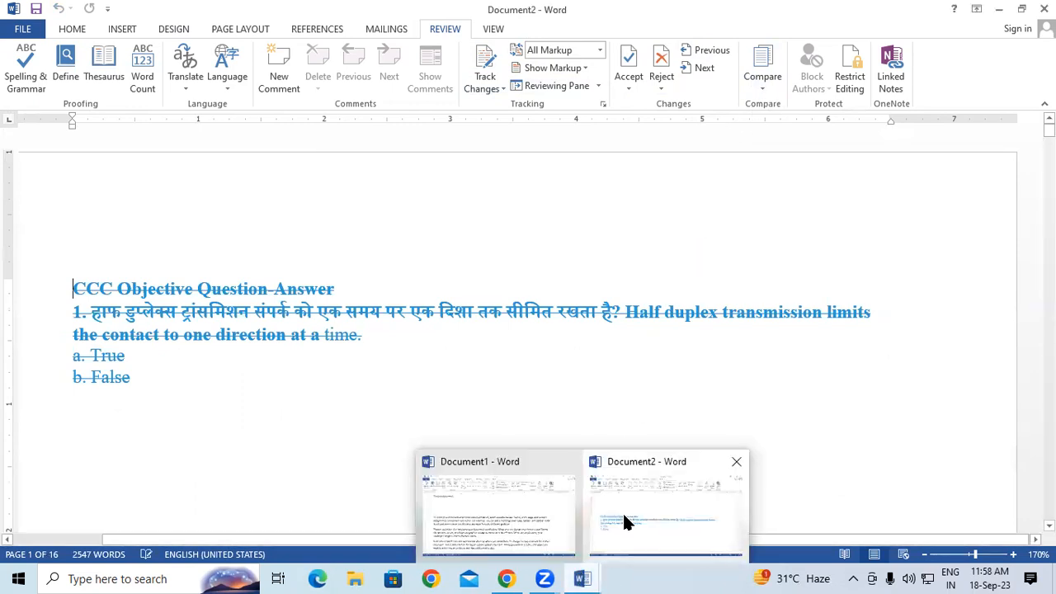
Step: Combine CCC Objective Question.docx with CLOUD COMPUTING.docx, then switch to Document2 from the taskbar
left_click(768, 88)
left_click(790, 164)
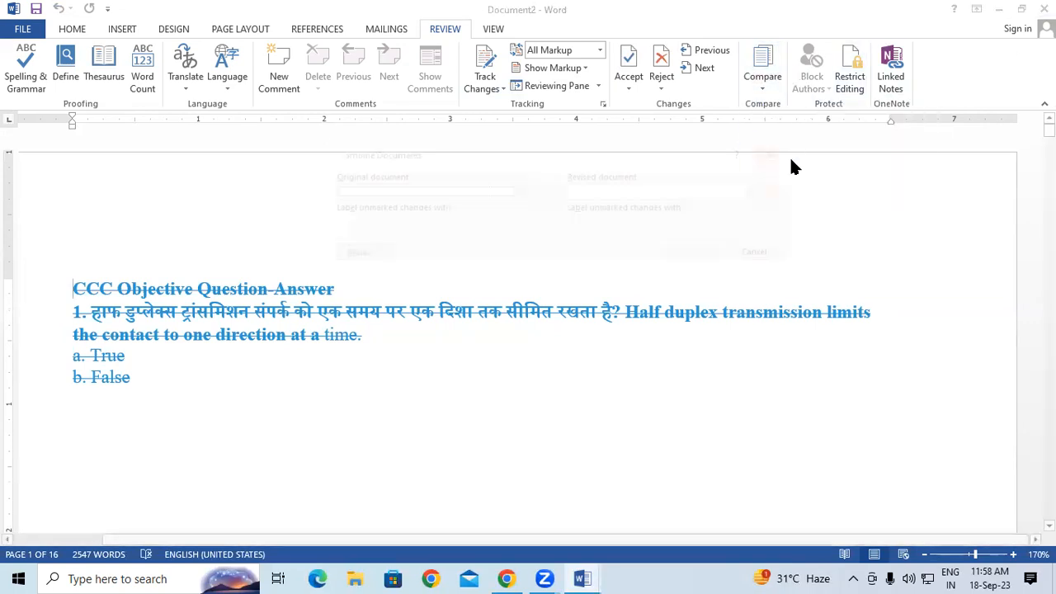
left_click(519, 191)
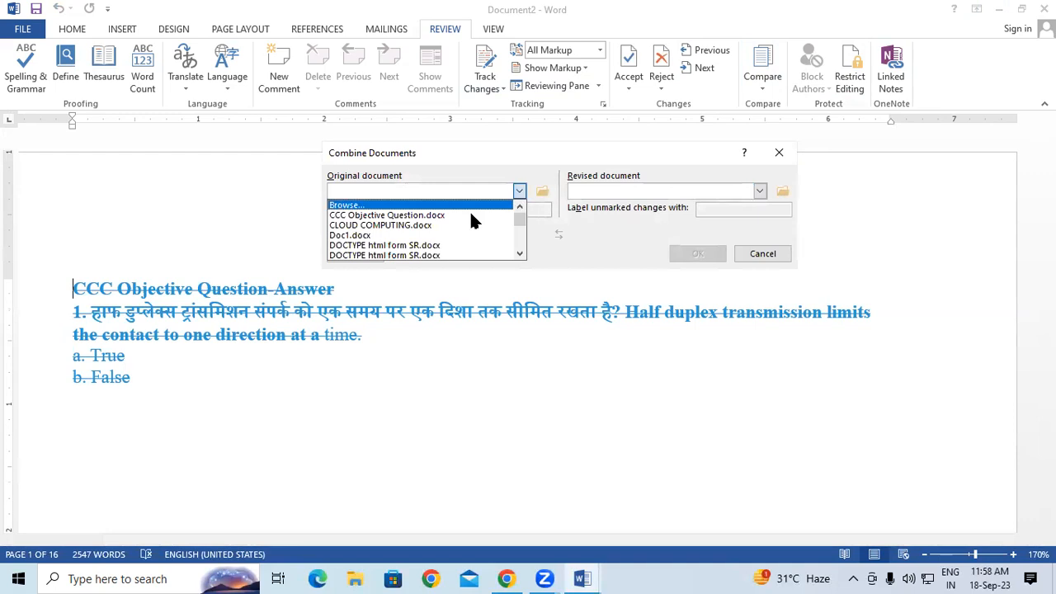
left_click(462, 213)
left_click(759, 190)
left_click(652, 227)
left_click(698, 253)
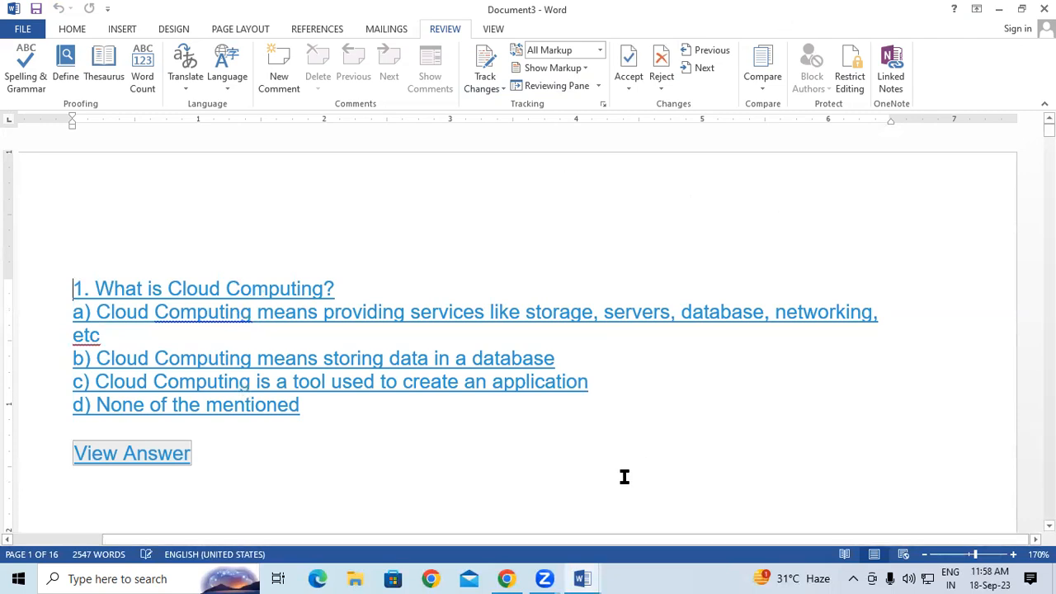
mouse_move(586, 578)
left_click(583, 533)
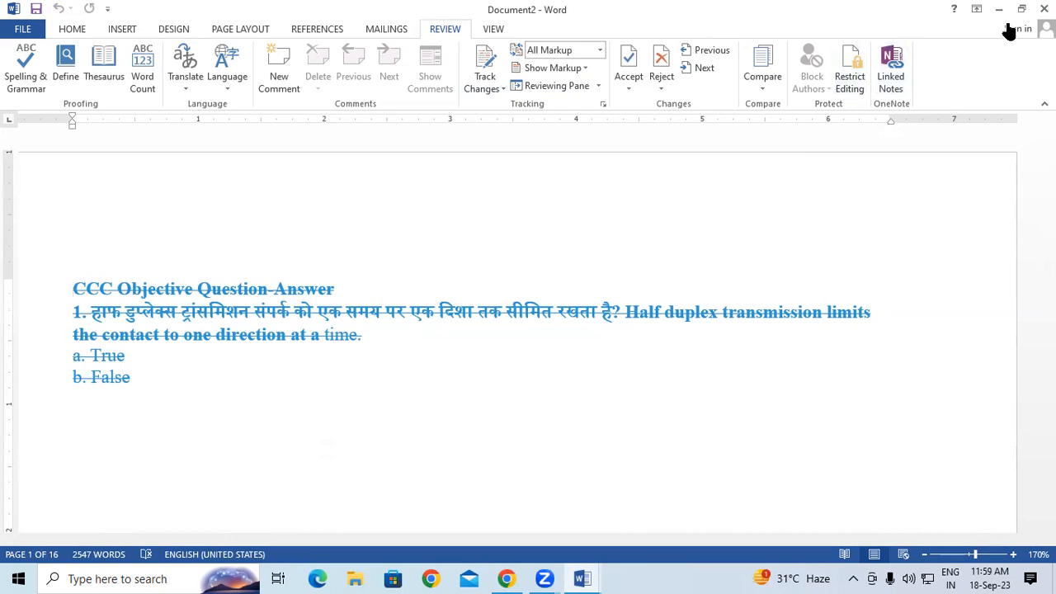
Step: Close Compare Result 2 and Combine Result 3, discarding both without saving
left_click(1045, 9)
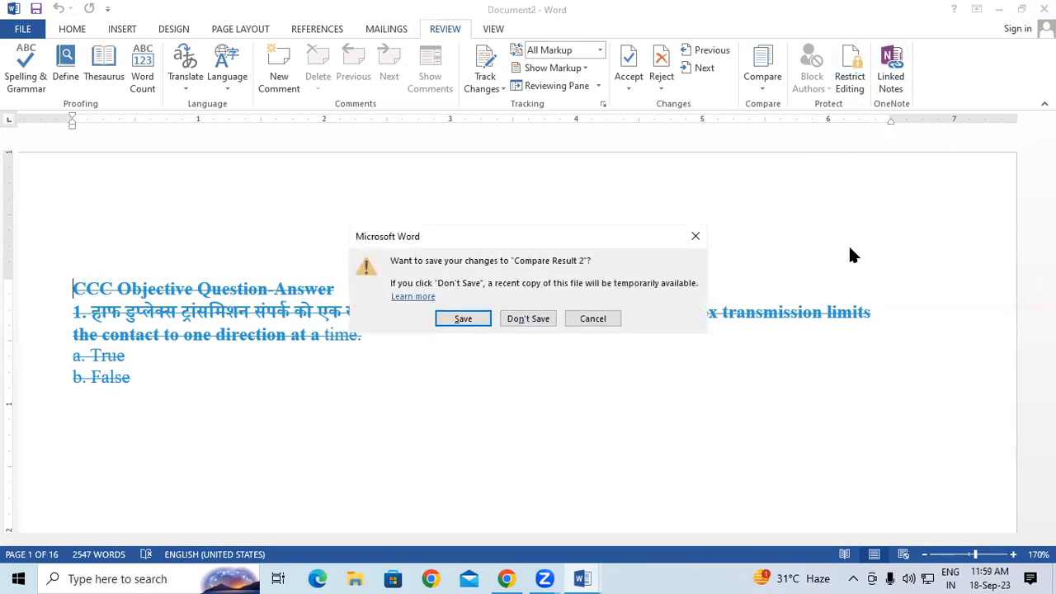
left_click(543, 320)
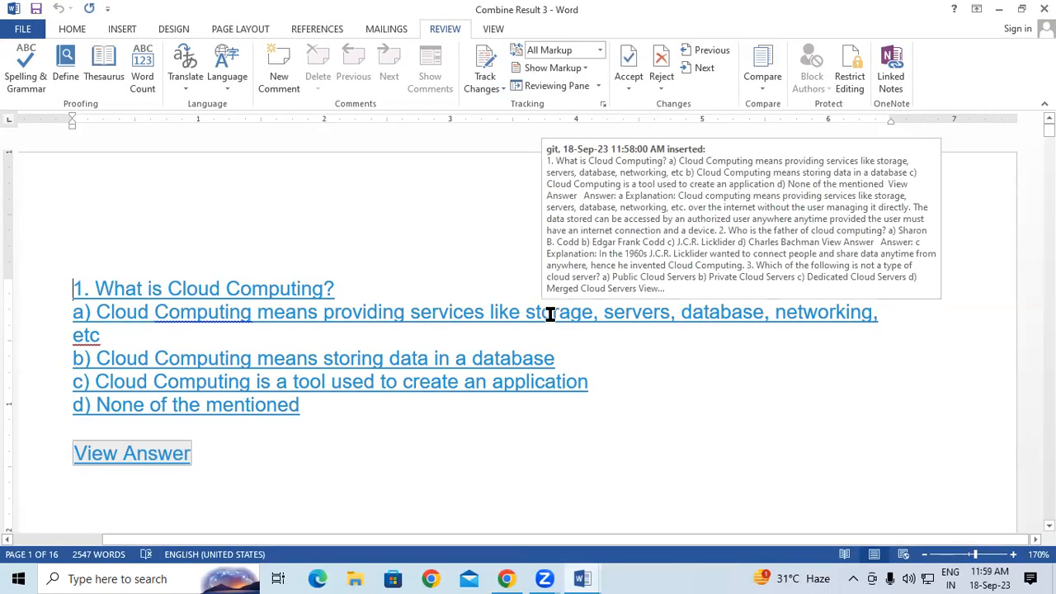
left_click(1044, 9)
left_click(537, 321)
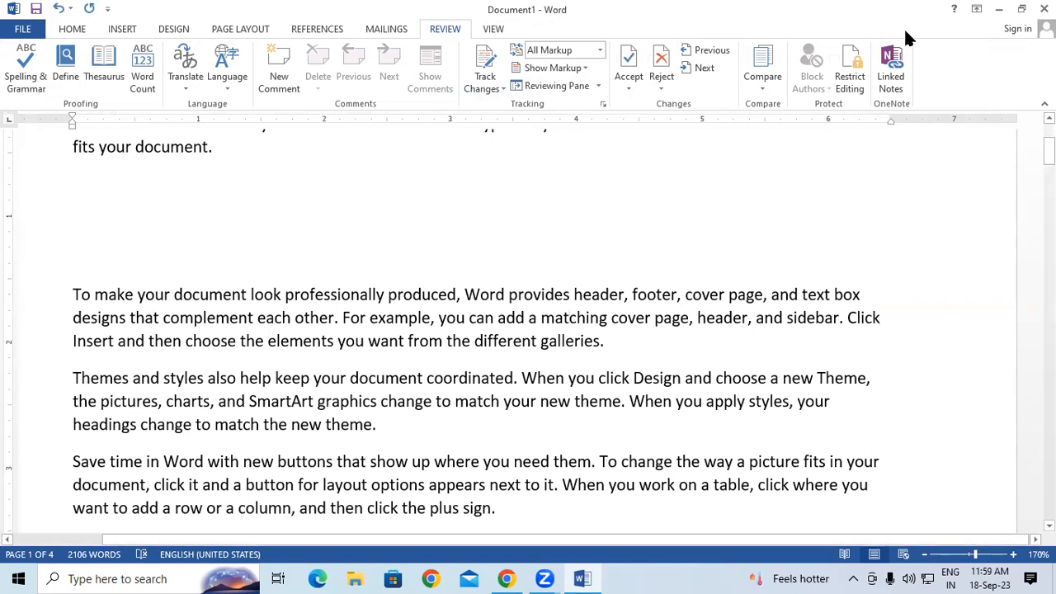
Step: Open Restrict Editing and try enforcing protection, cancelling the password prompt
left_click(858, 87)
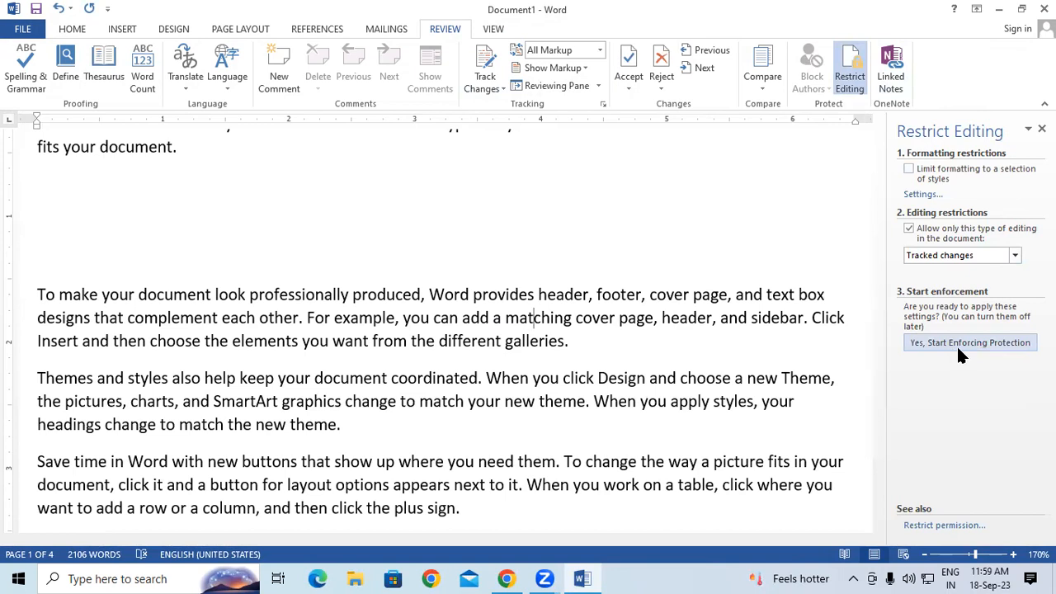
left_click(1003, 346)
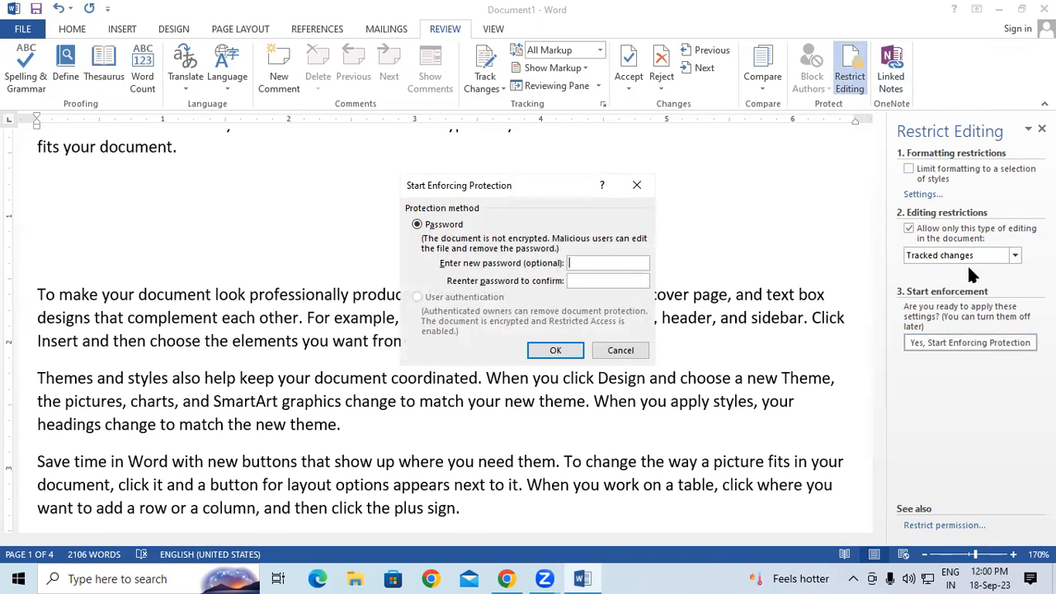
left_click(635, 187)
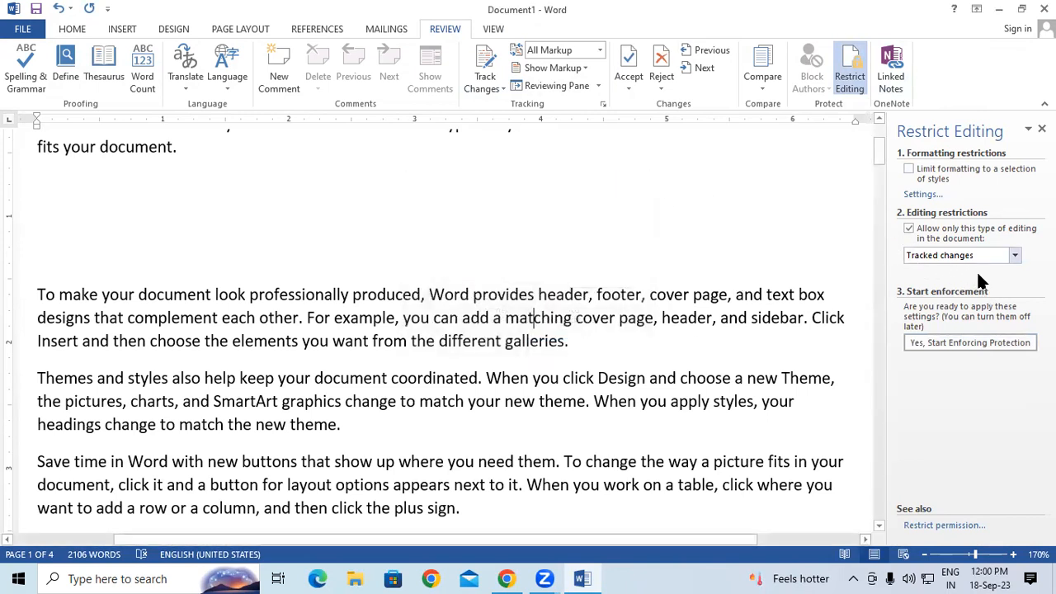
Step: Restrict editing to No changes (Read only) and enforce it with a confirmed password
left_click(1013, 256)
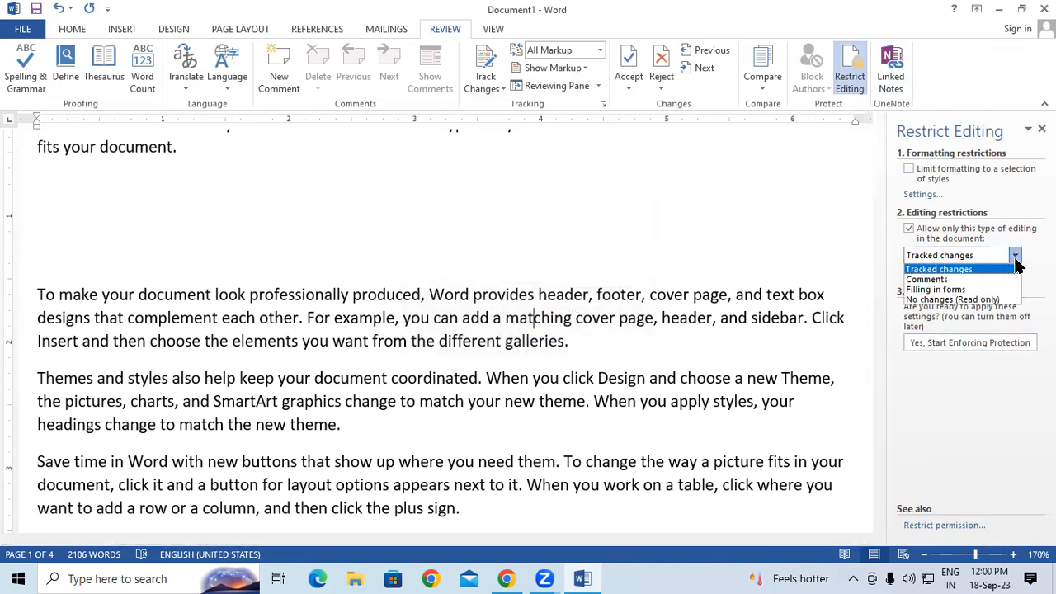
left_click(948, 299)
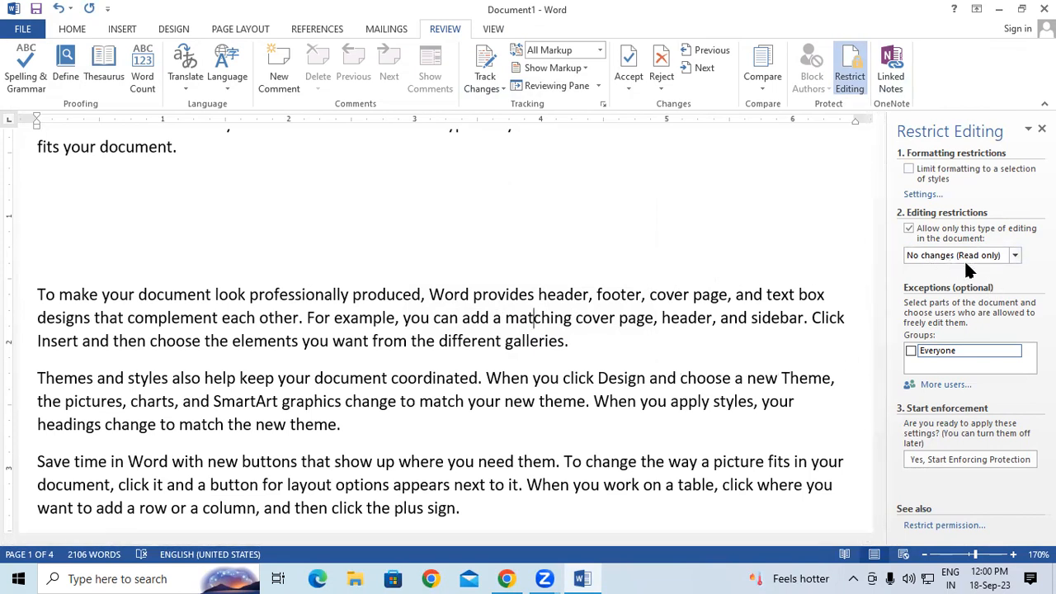
left_click(931, 460)
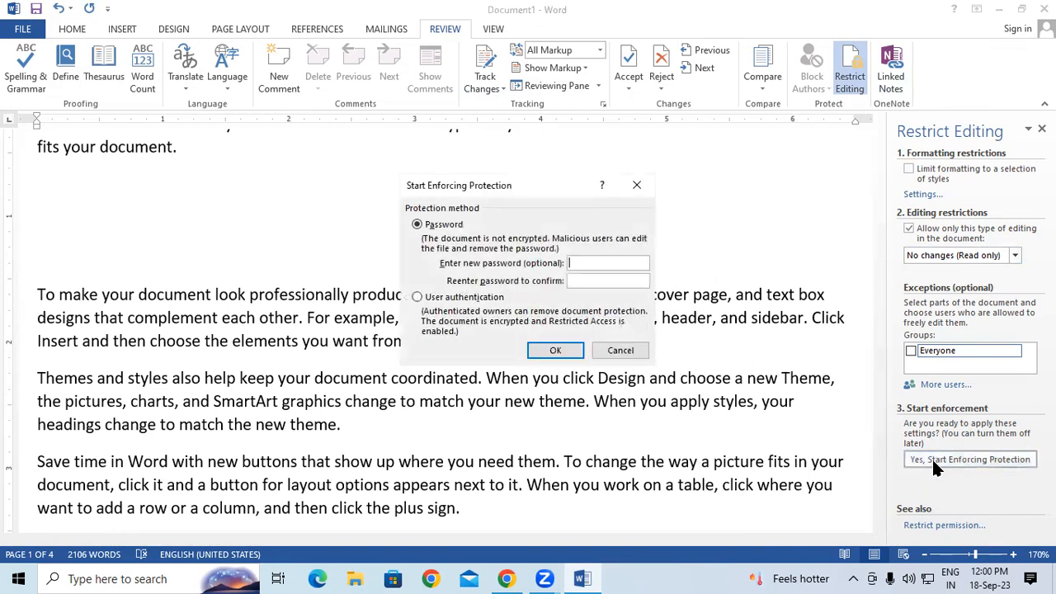
type("123")
key("Tab")
type("123")
left_click(556, 349)
left_click(336, 437)
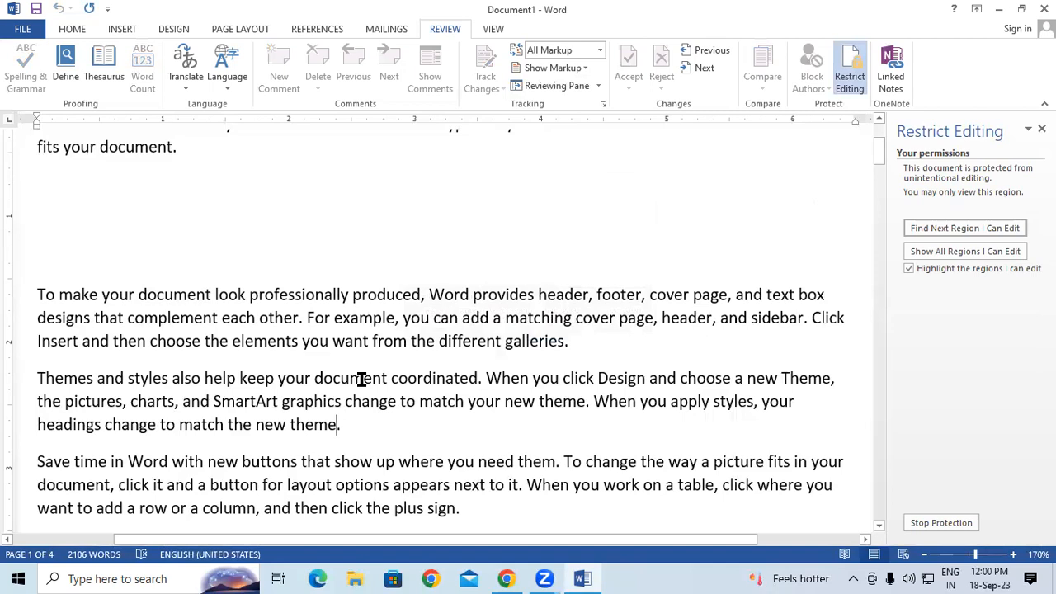
Step: Confirm a Backspace in the locked text is refused, then stop protection by entering the document password
key("BackSpace")
left_click(933, 522)
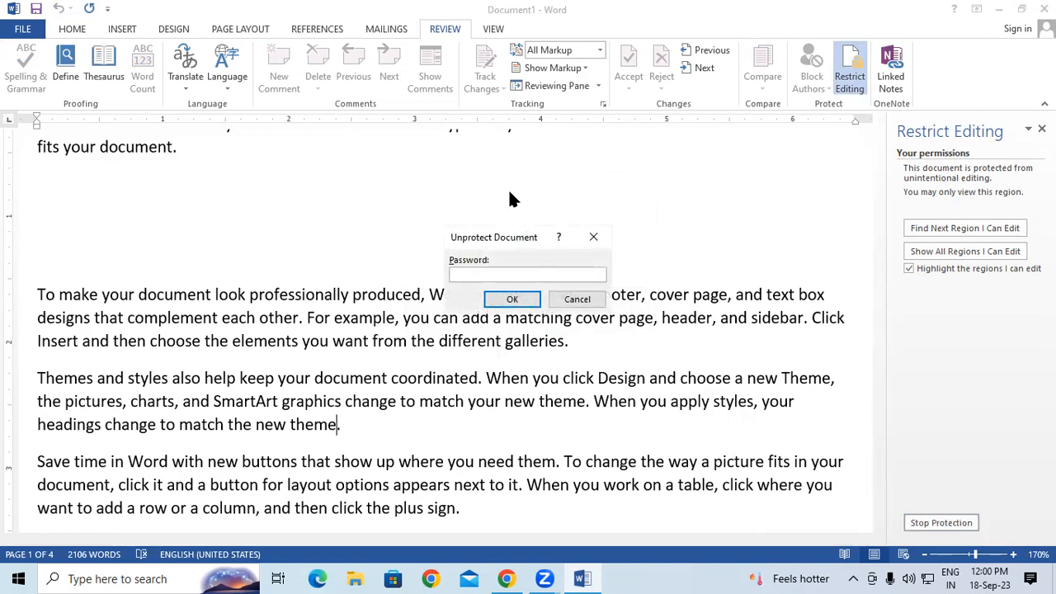
type("123")
key("Return")
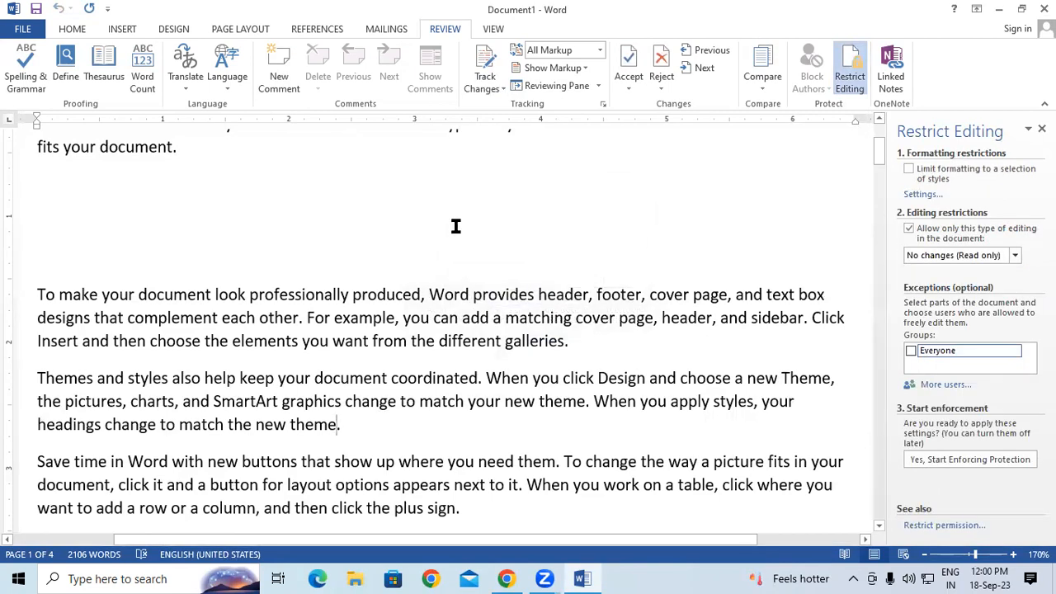
Step: Limit editing to Comments only and enforce protection with the password, entered and confirmed
left_click(1013, 256)
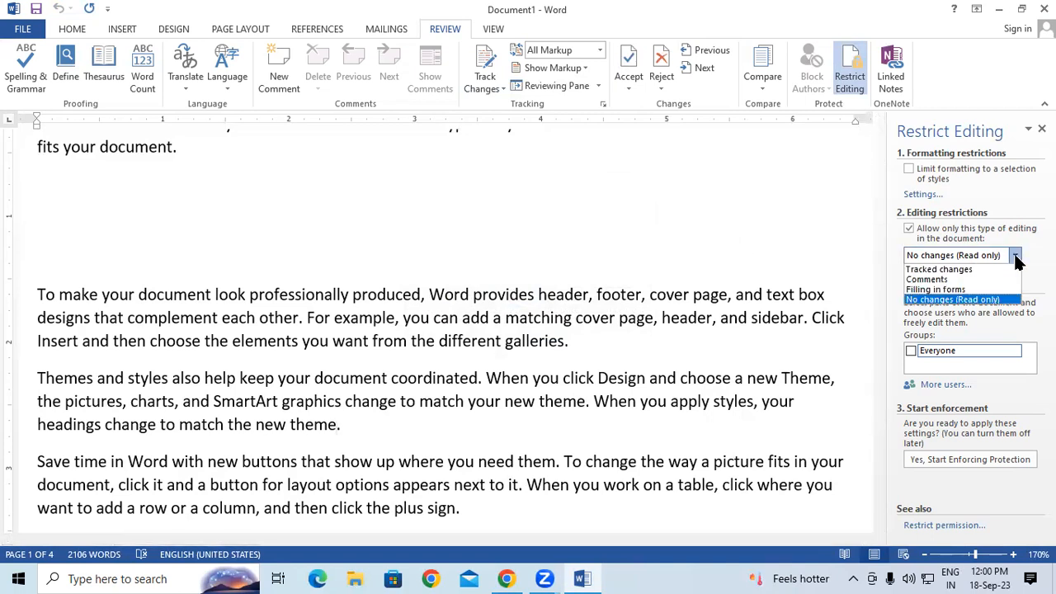
left_click(973, 279)
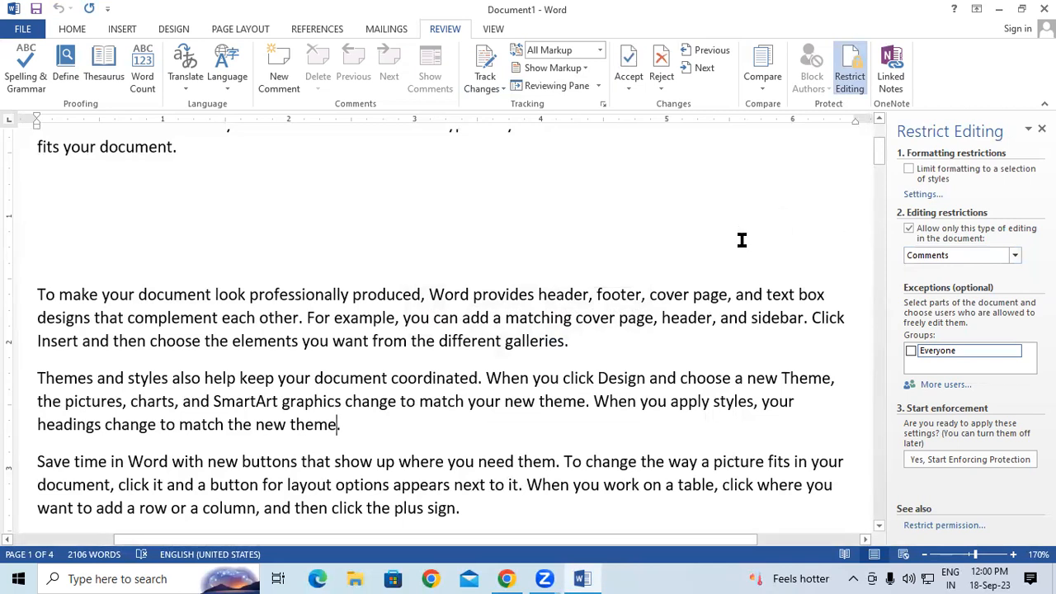
left_click(938, 461)
type("123")
left_click(591, 279)
type("123")
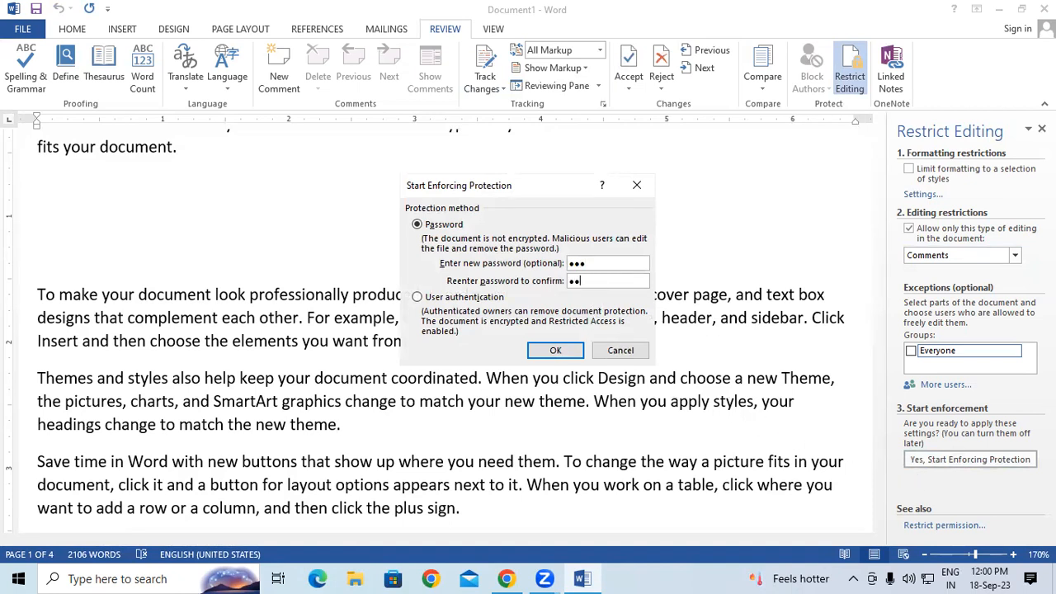
left_click(548, 352)
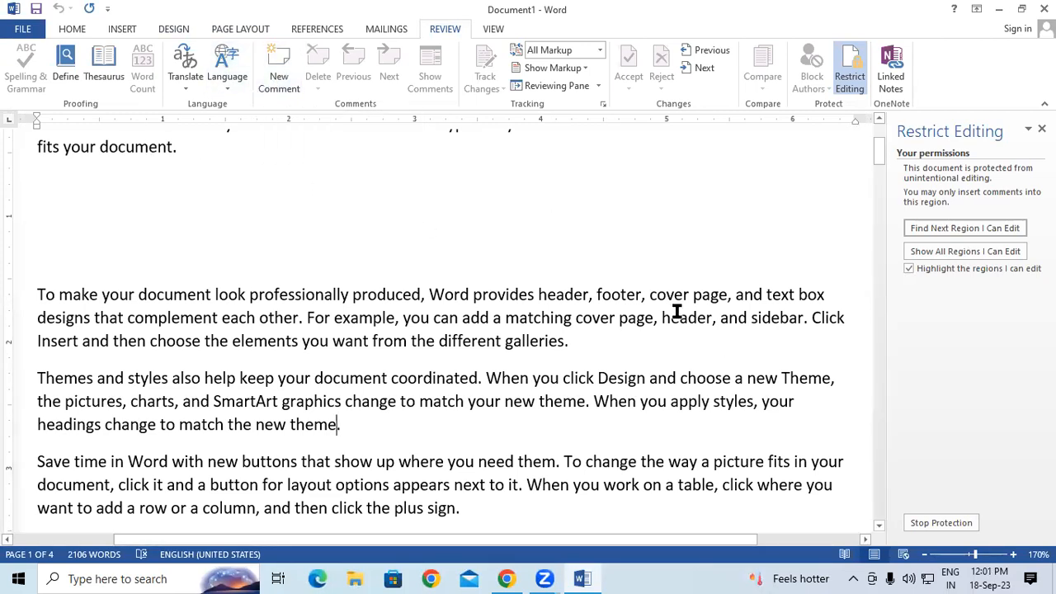
Step: Add a new comment on 'cover page', then verify a Backspace in 'elements' is blocked as locked
left_click_drag(650, 295, 727, 295)
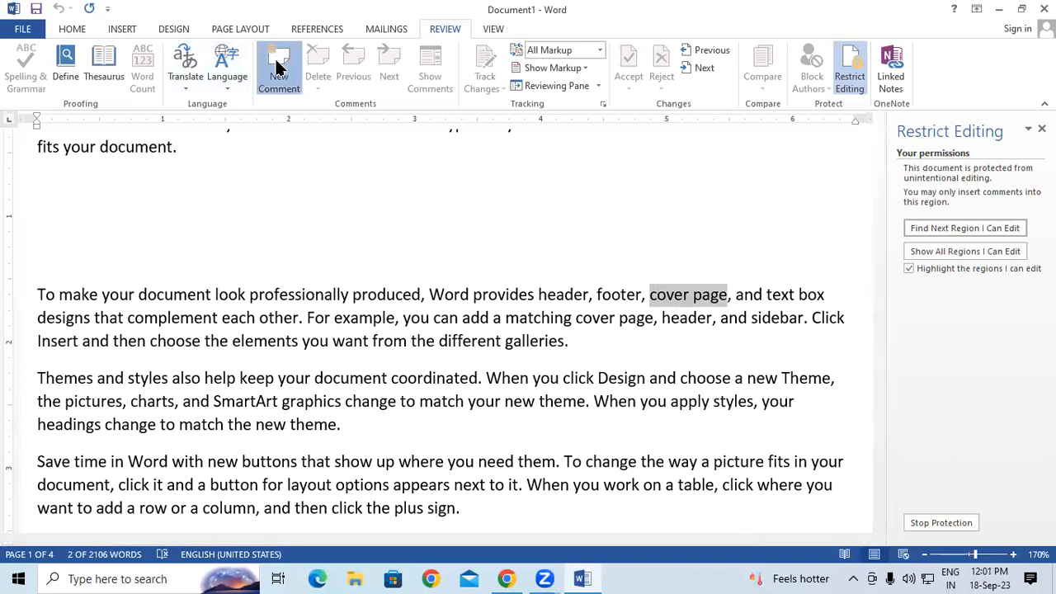
left_click(275, 59)
left_click(371, 341)
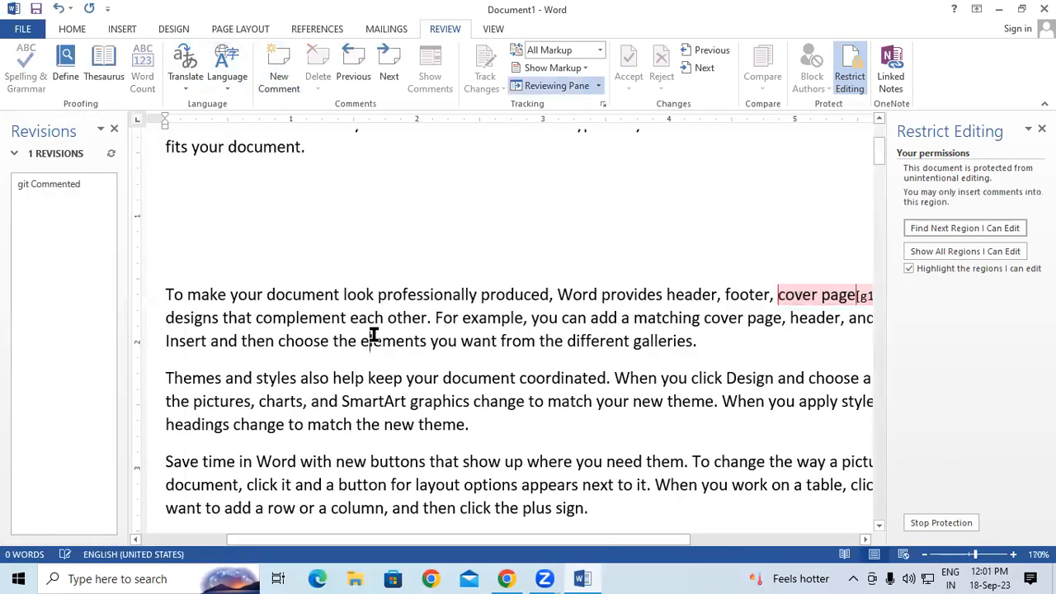
key("BackSpace")
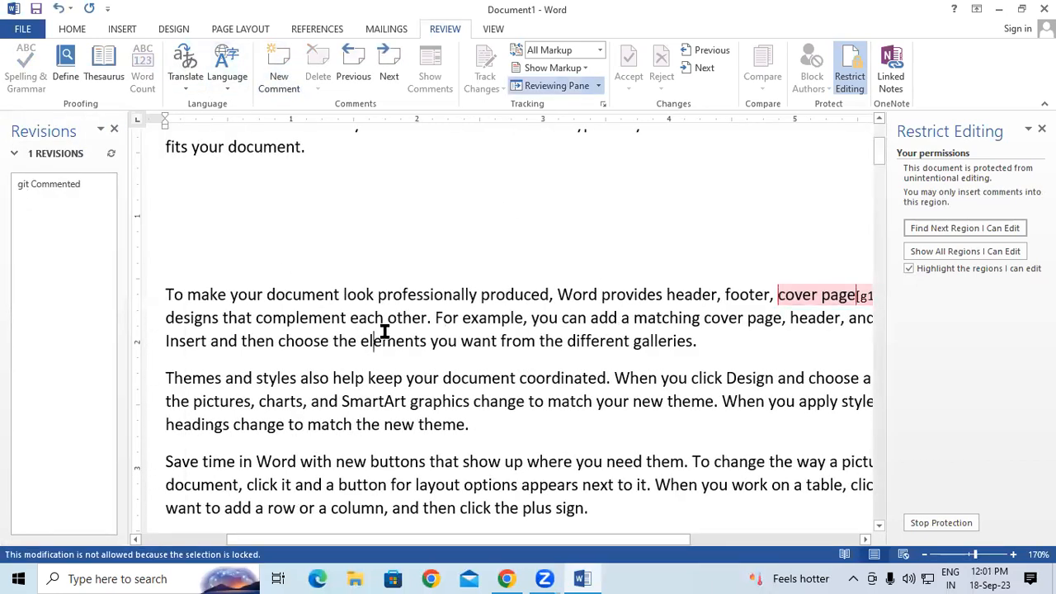